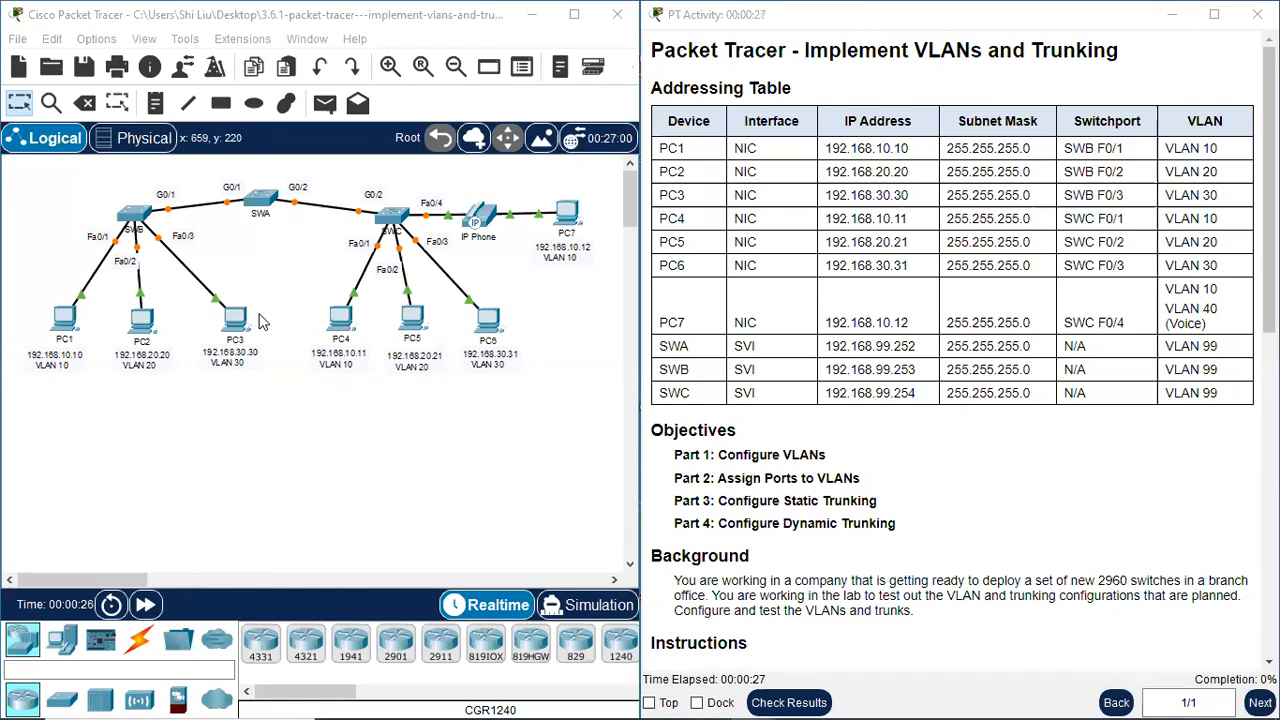
Examine the topology's PCs, switches and IP phone, and read the activity instructions down to the VLAN Table.
{"action": "left_click_drag", "start_coordinate": [28, 272], "coordinate": [542, 420]}
{"action": "left_click_drag", "start_coordinate": [543, 183], "coordinate": [612, 312]}
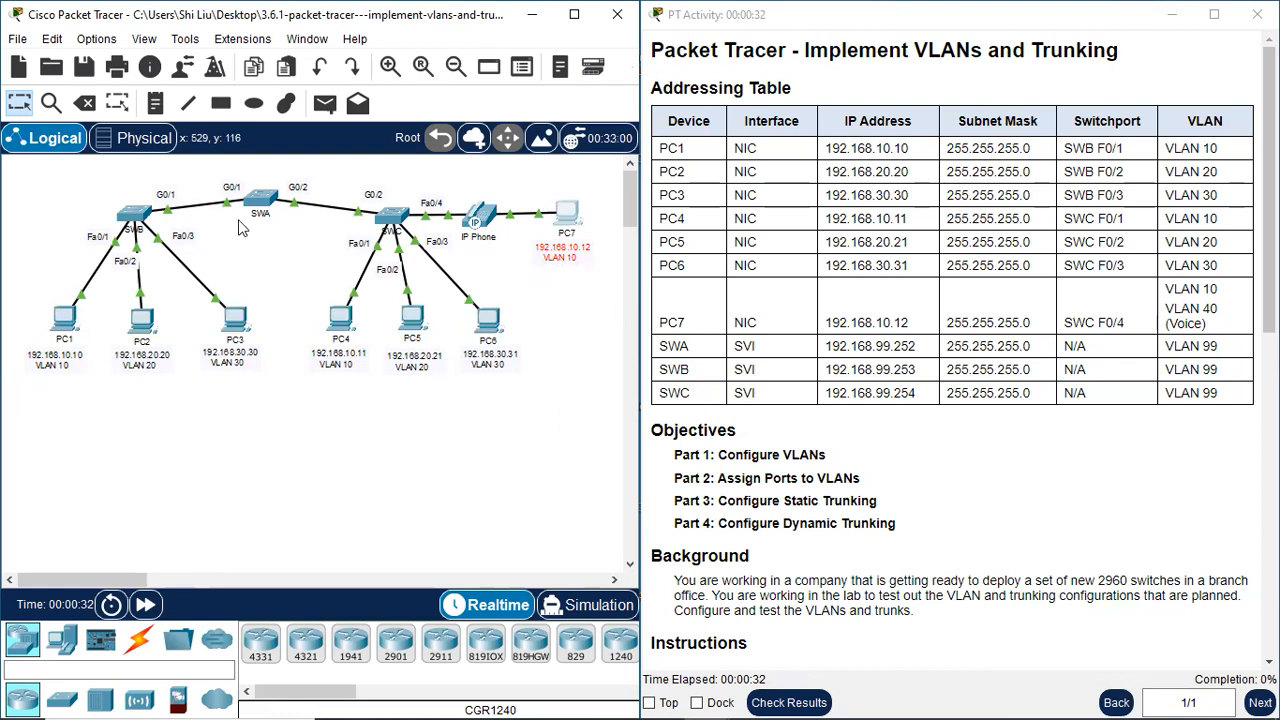
{"action": "left_click_drag", "start_coordinate": [86, 182], "coordinate": [413, 269]}
{"action": "left_click_drag", "start_coordinate": [454, 185], "coordinate": [522, 273]}
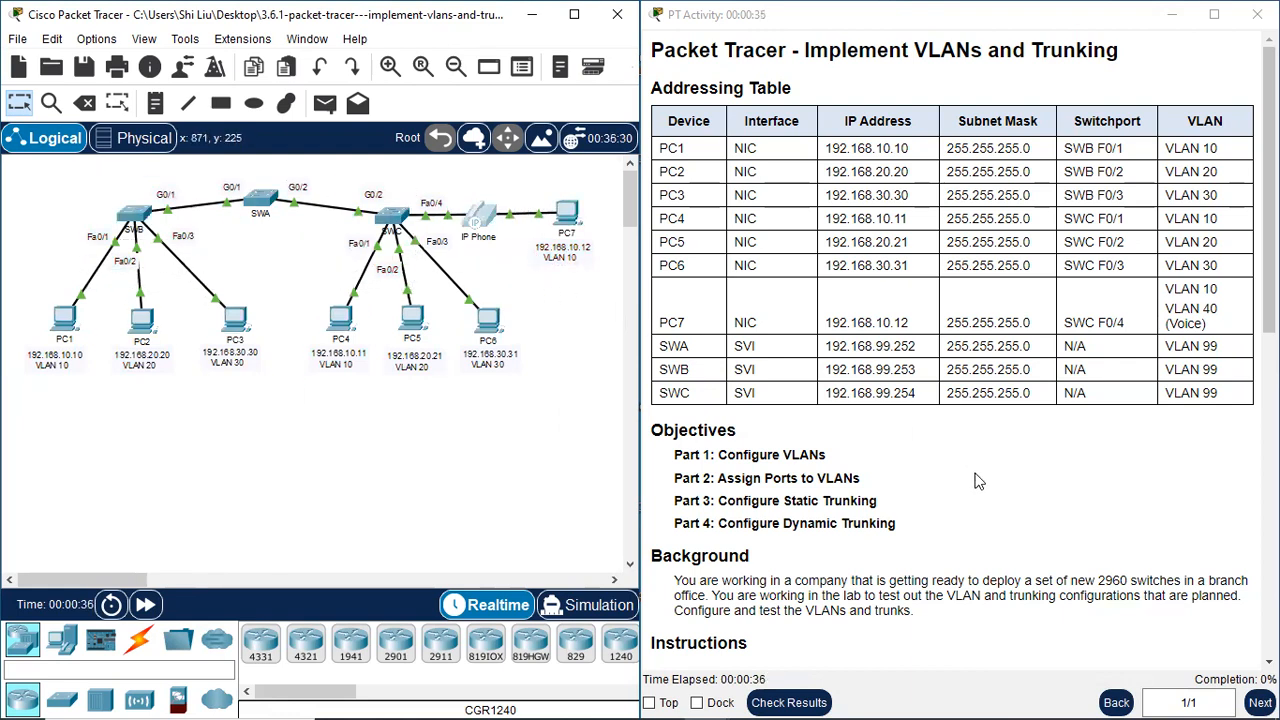
{"action": "scroll", "coordinate": [980, 485], "scroll_direction": "down", "scroll_amount": 2}
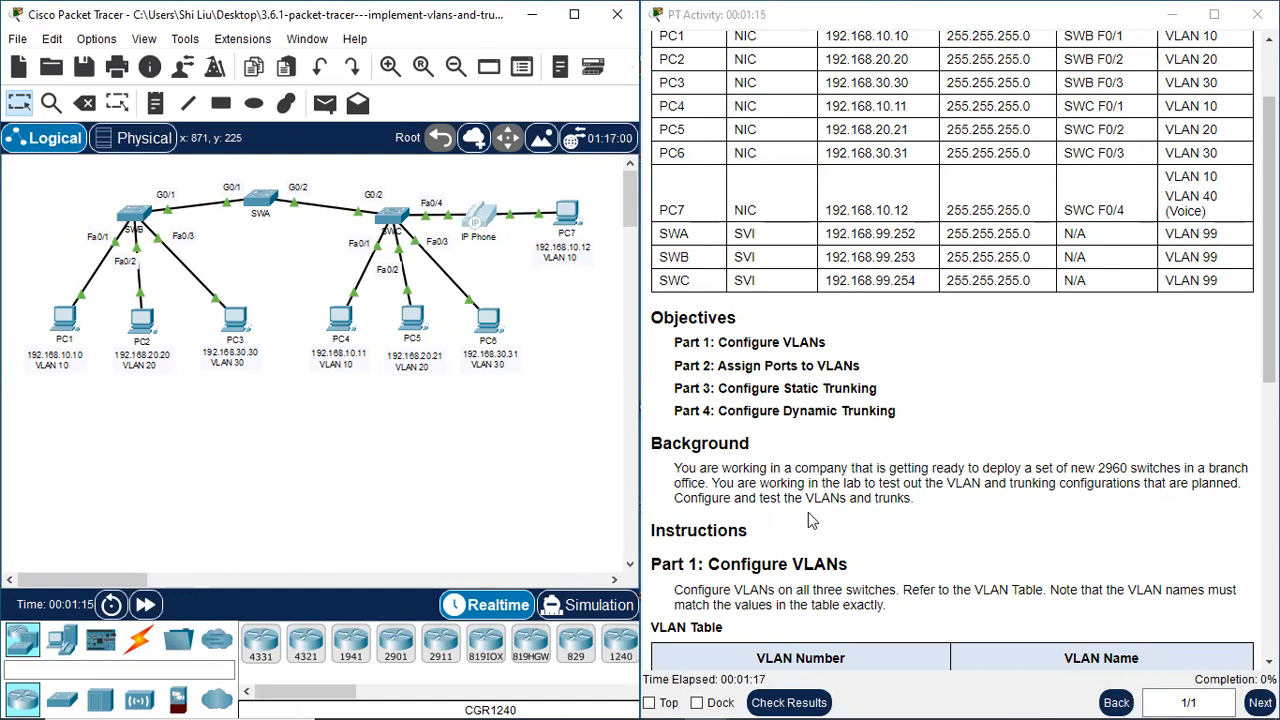
{"action": "scroll", "coordinate": [969, 489], "scroll_direction": "down", "scroll_amount": 5}
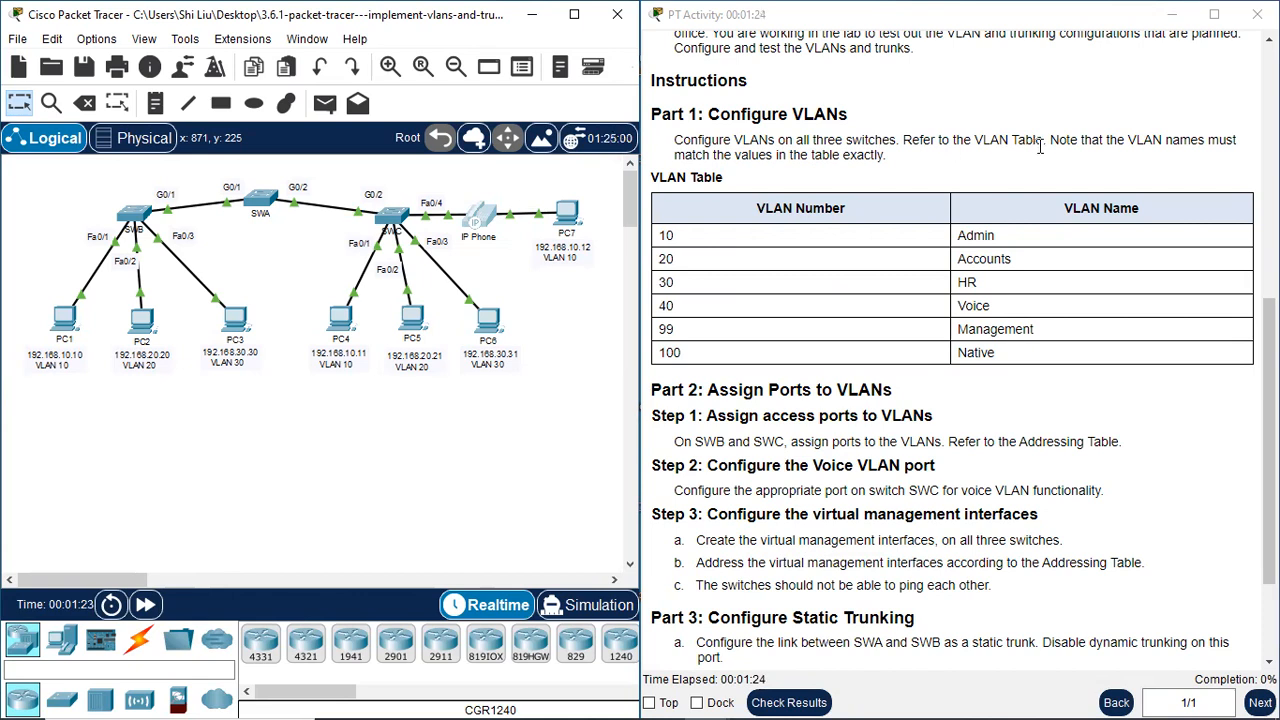
{"action": "left_click_drag", "start_coordinate": [93, 181], "coordinate": [413, 230]}
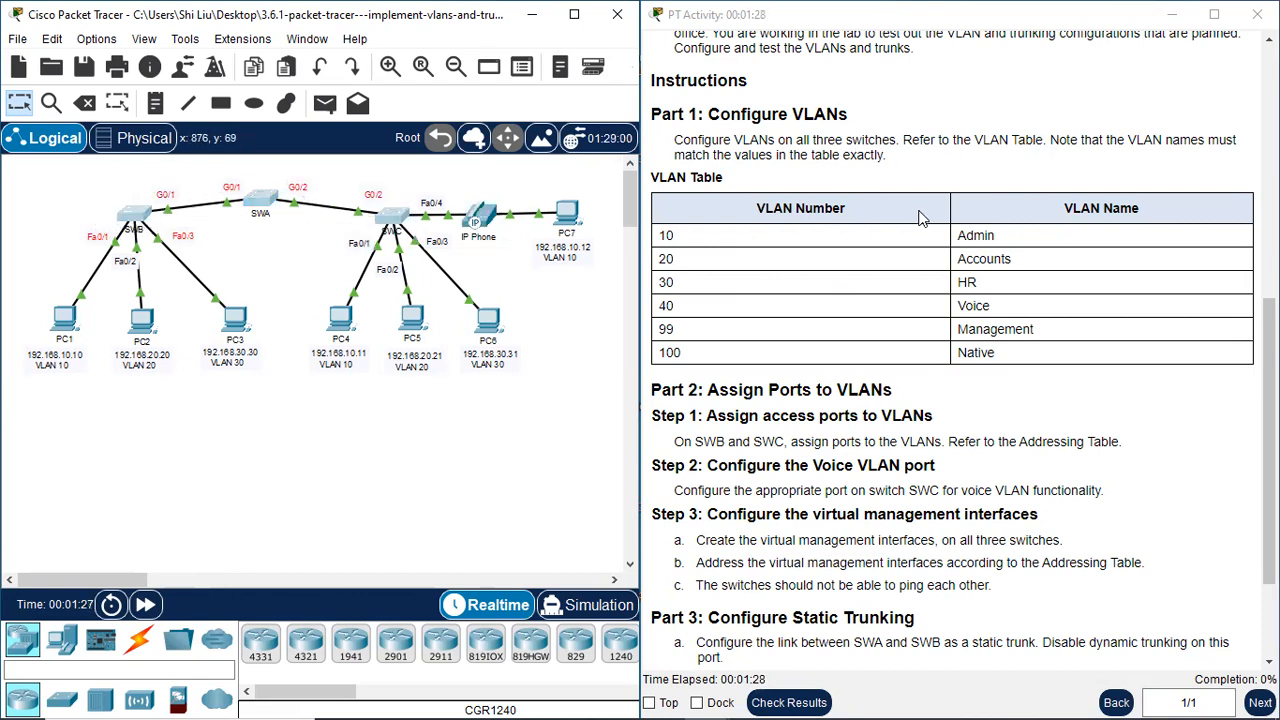
{"action": "left_click_drag", "start_coordinate": [666, 176], "coordinate": [722, 177]}
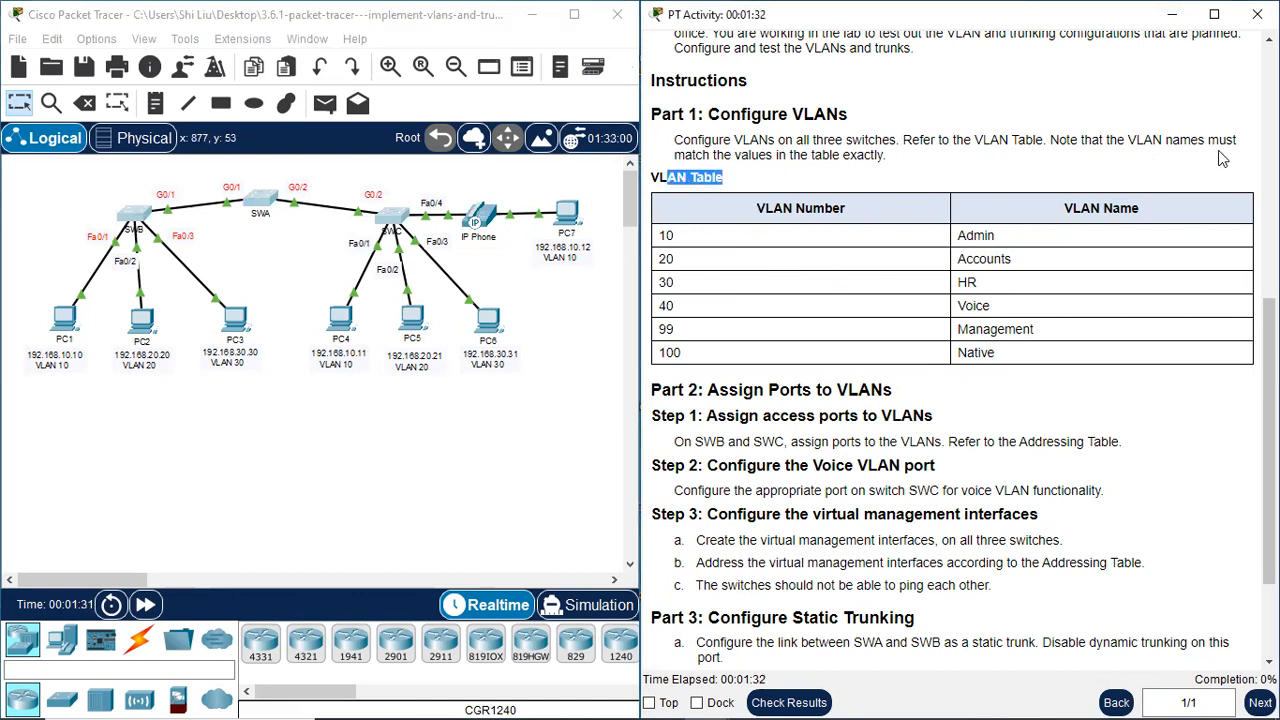
{"action": "left_click_drag", "start_coordinate": [1063, 208], "coordinate": [676, 260]}
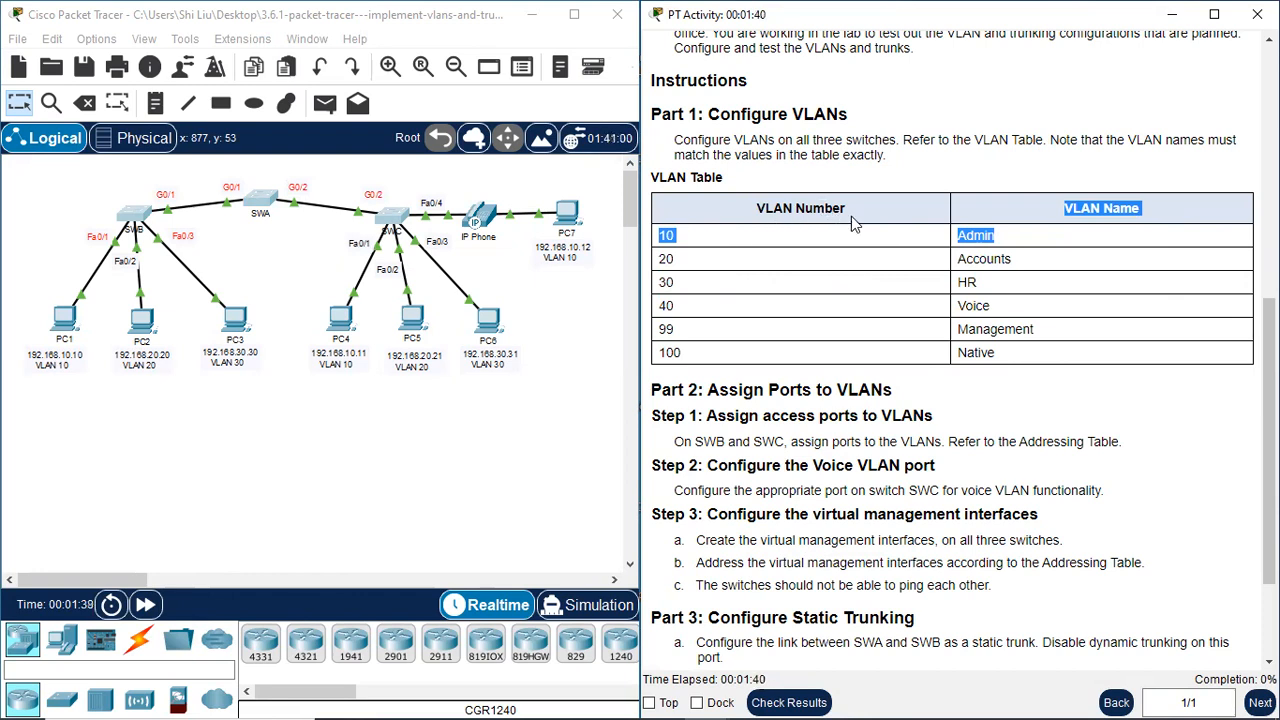
{"action": "left_click", "coordinate": [401, 481]}
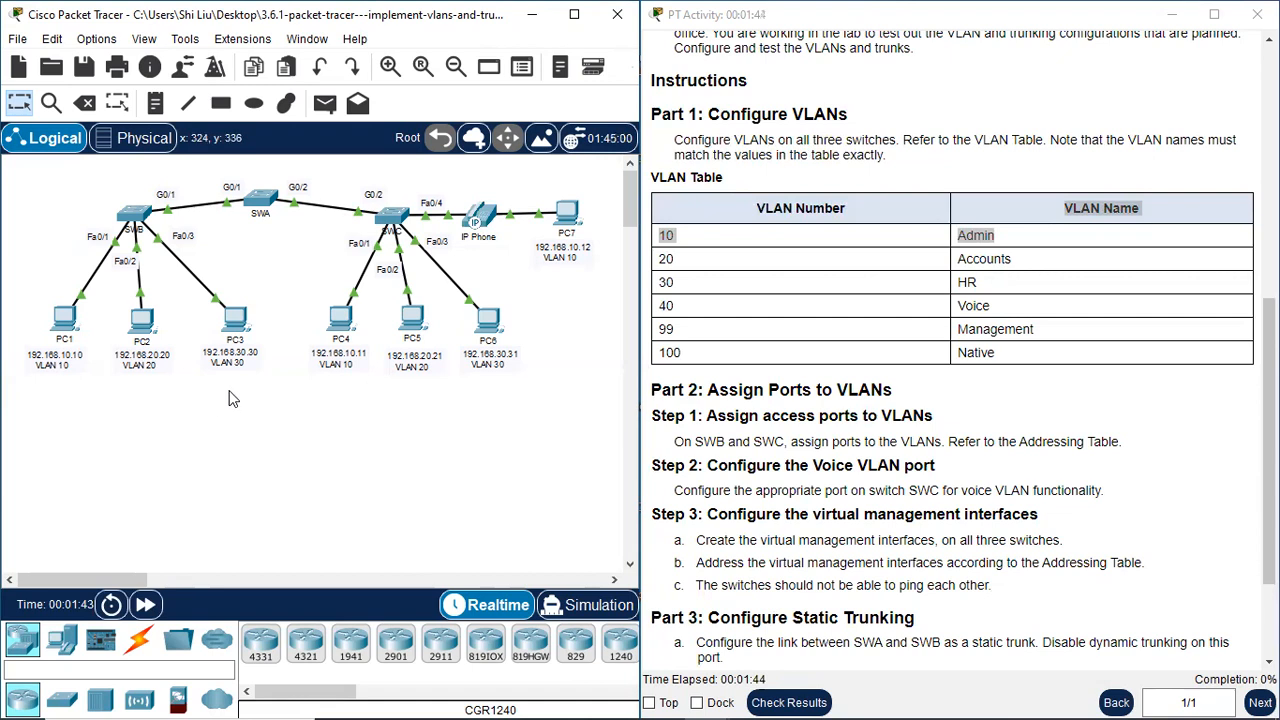
Open the command line of switch SWB beside the instructions and enter global configuration mode.
{"action": "left_click", "coordinate": [134, 214]}
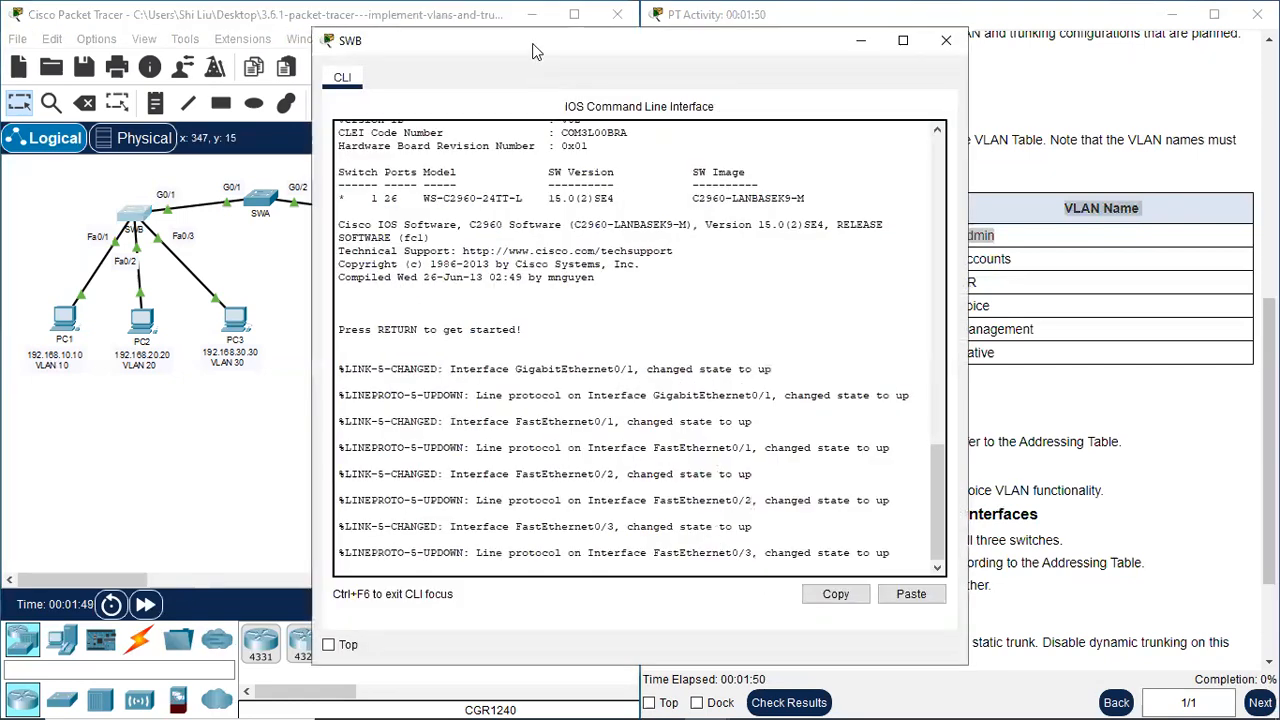
{"action": "left_click_drag", "start_coordinate": [521, 43], "coordinate": [216, 36]}
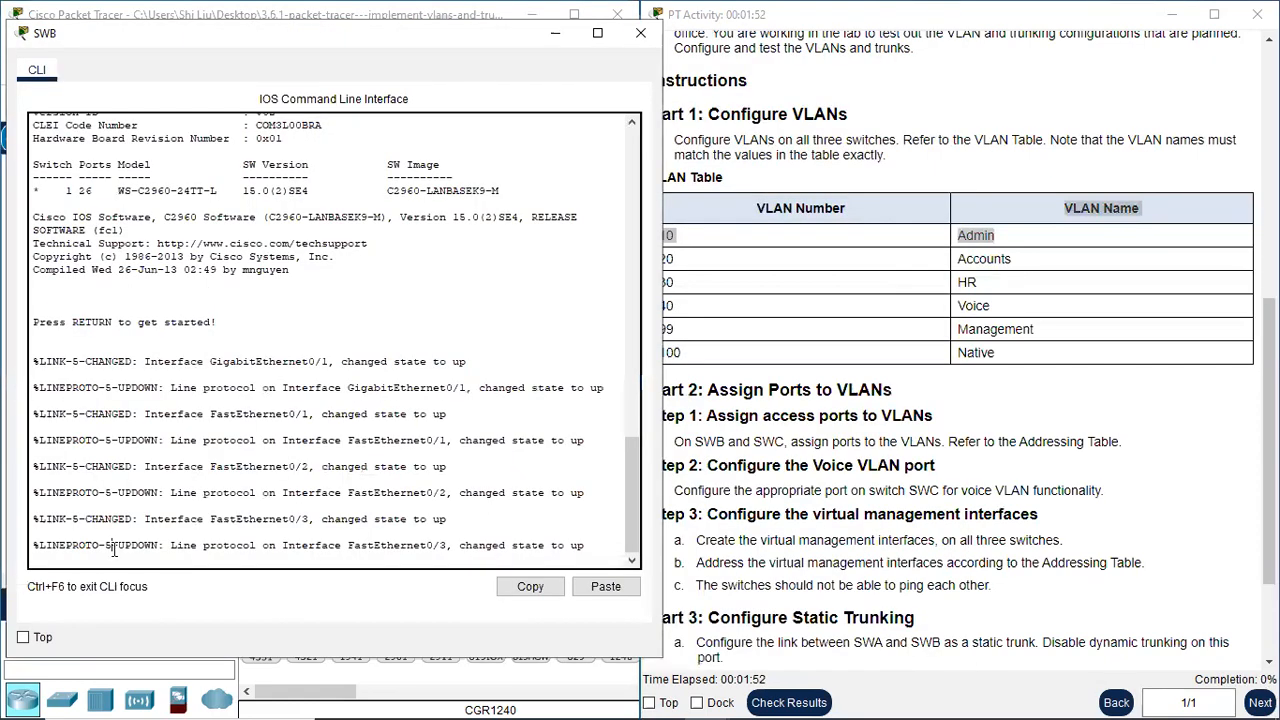
{"action": "key", "text": "Return"}
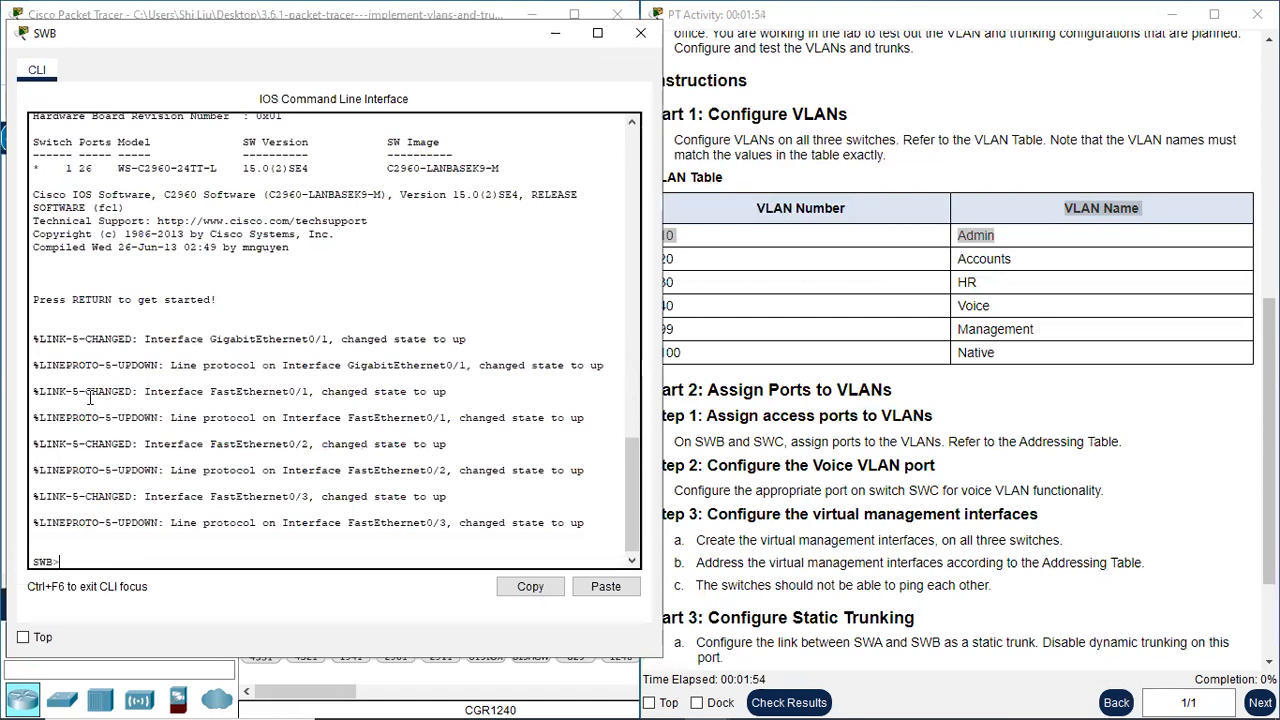
{"action": "type", "text": "en"}
{"action": "key", "text": "Return"}
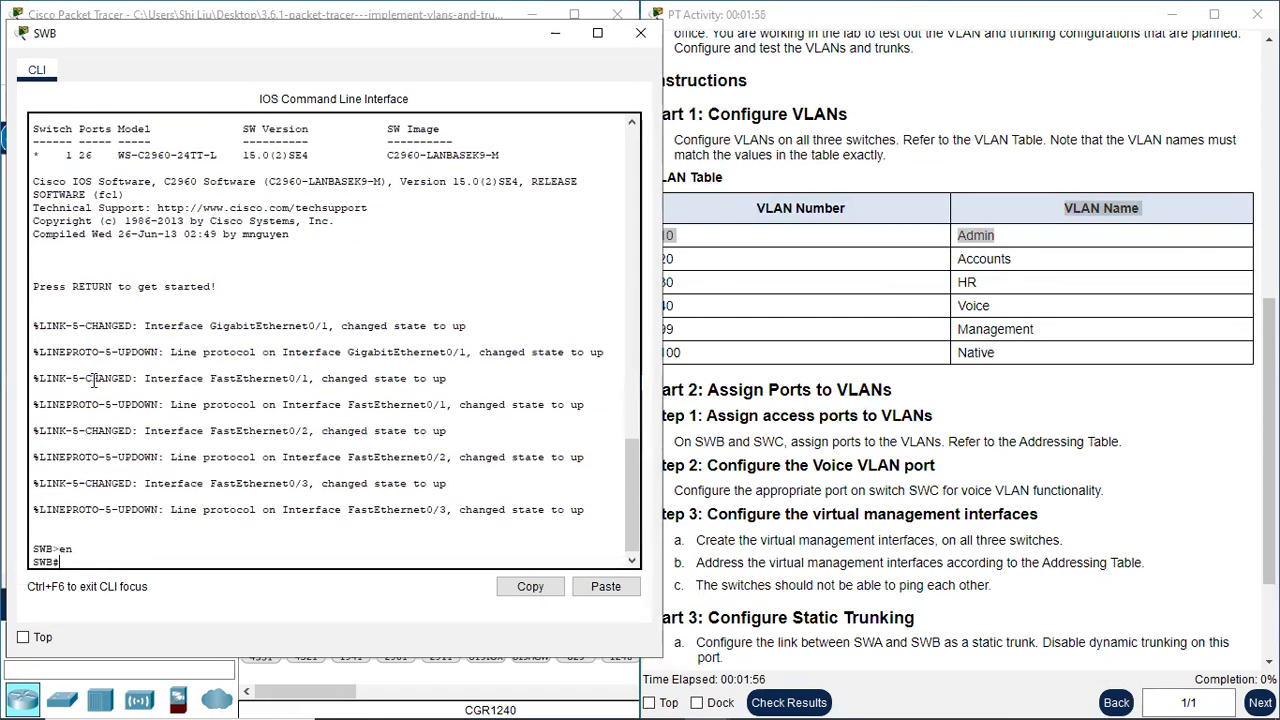
{"action": "type", "text": "conf t"}
{"action": "key", "text": "Return"}
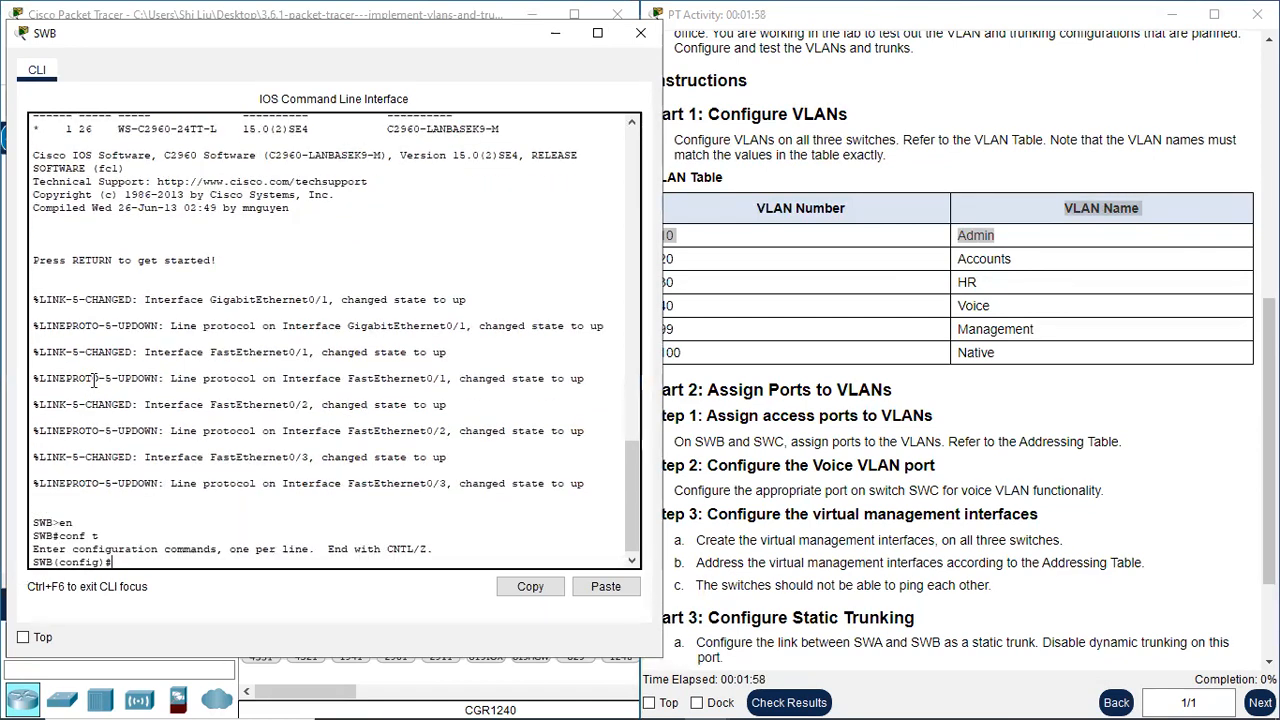
Create VLAN 10 on SWB and name it Admin, keeping the VLAN Table in view.
{"action": "type", "text": "vlan 10"}
{"action": "left_click_drag", "start_coordinate": [214, 36], "coordinate": [192, 32]}
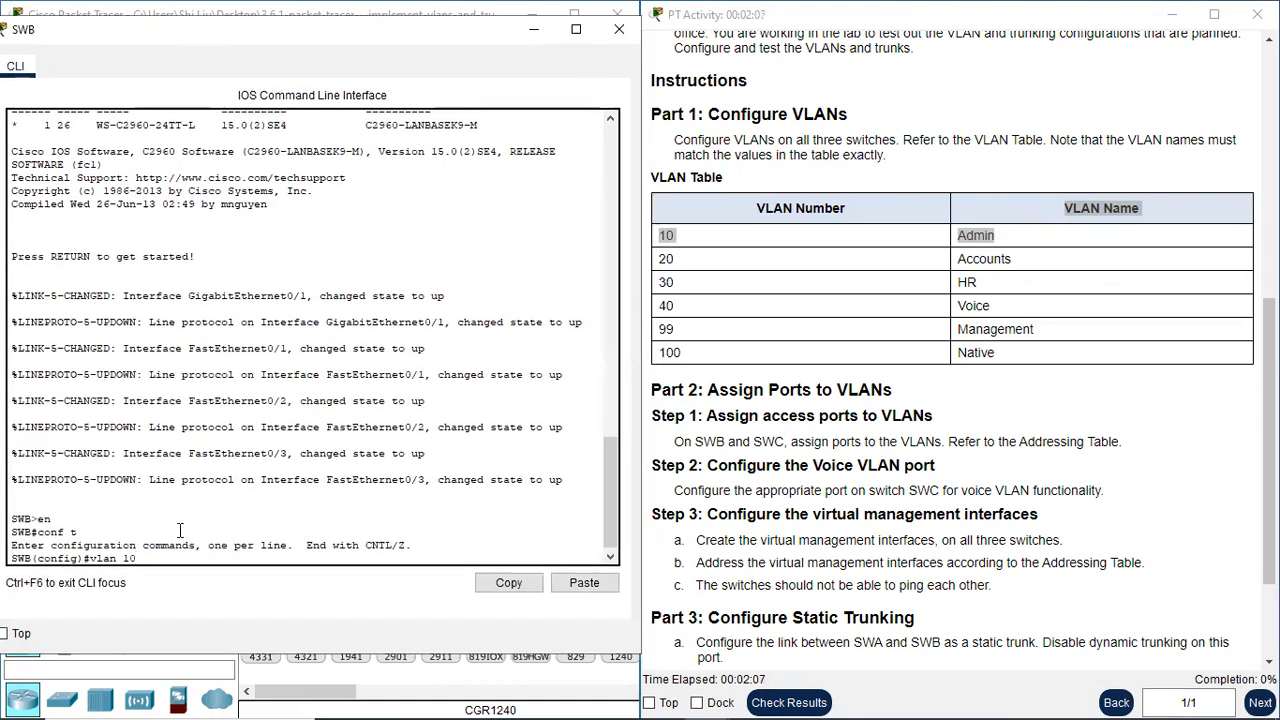
{"action": "key", "text": "Return"}
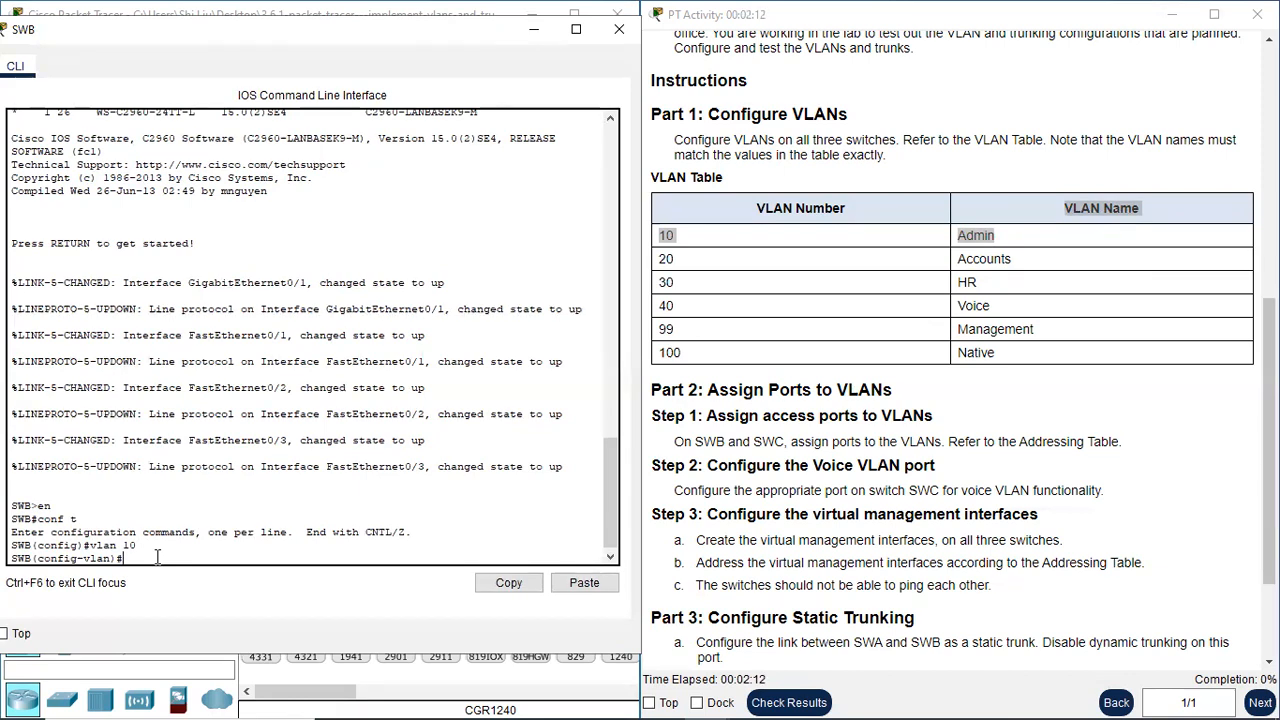
{"action": "type", "text": "name Admin"}
{"action": "key", "text": "Return"}
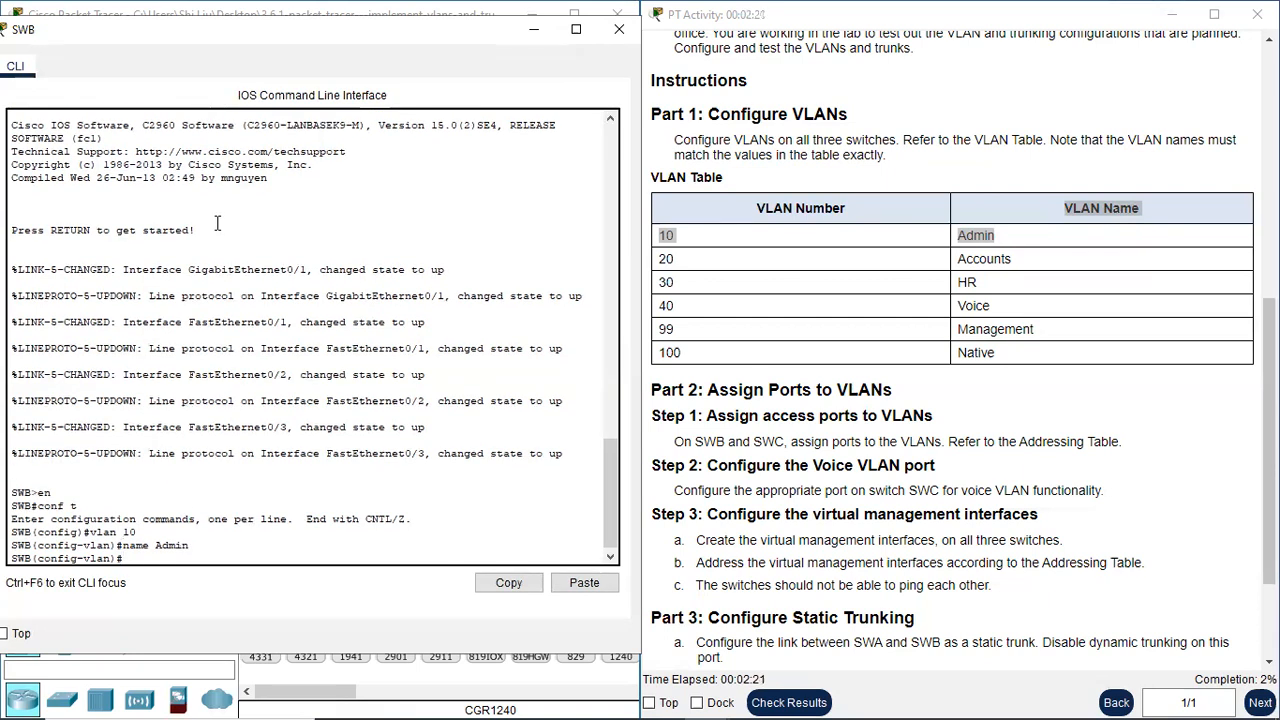
{"action": "key", "text": "Return"}
Create VLAN 20 on SWB and name it Accounts.
{"action": "type", "text": "vlan "}
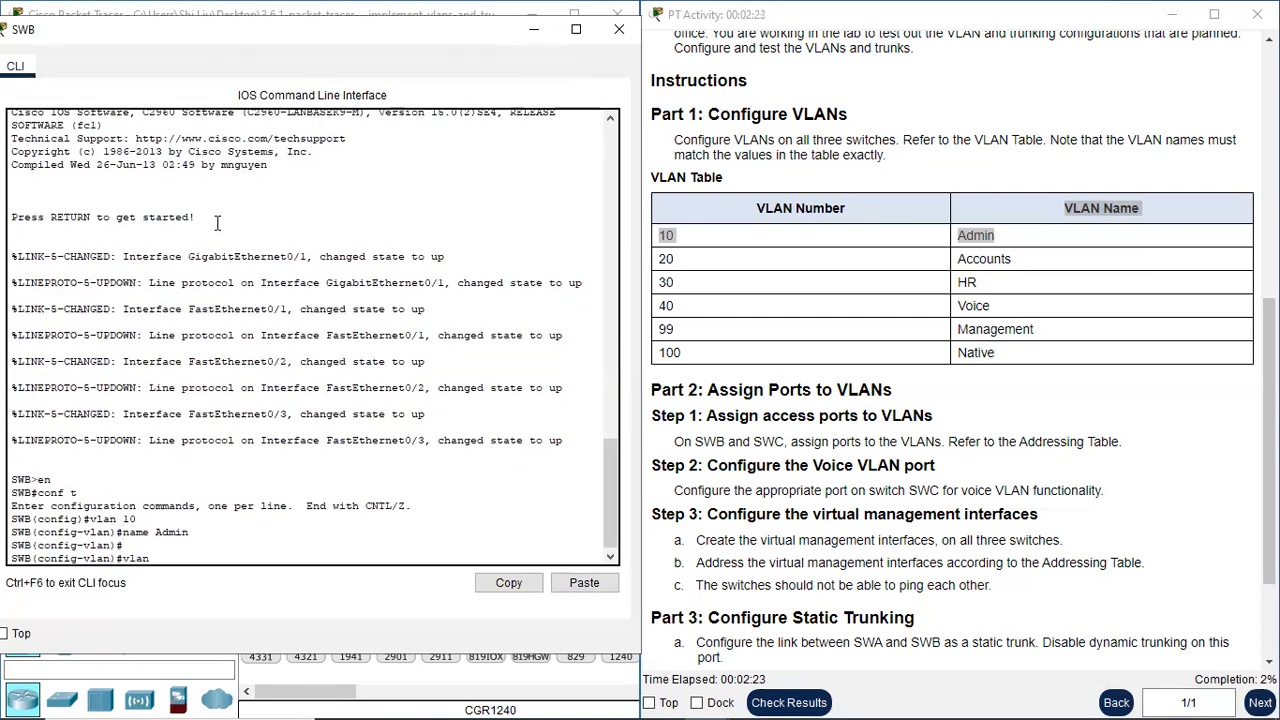
{"action": "type", "text": "20"}
{"action": "key", "text": "Return"}
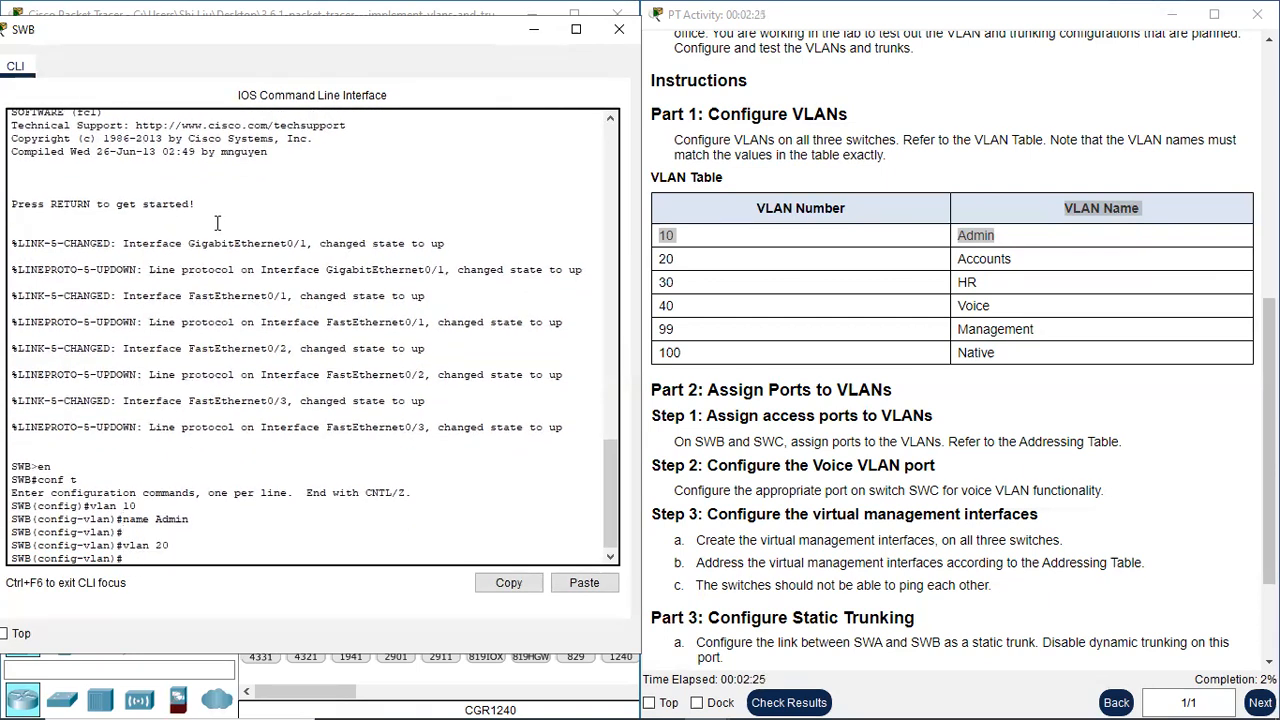
{"action": "type", "text": "name Accou"}
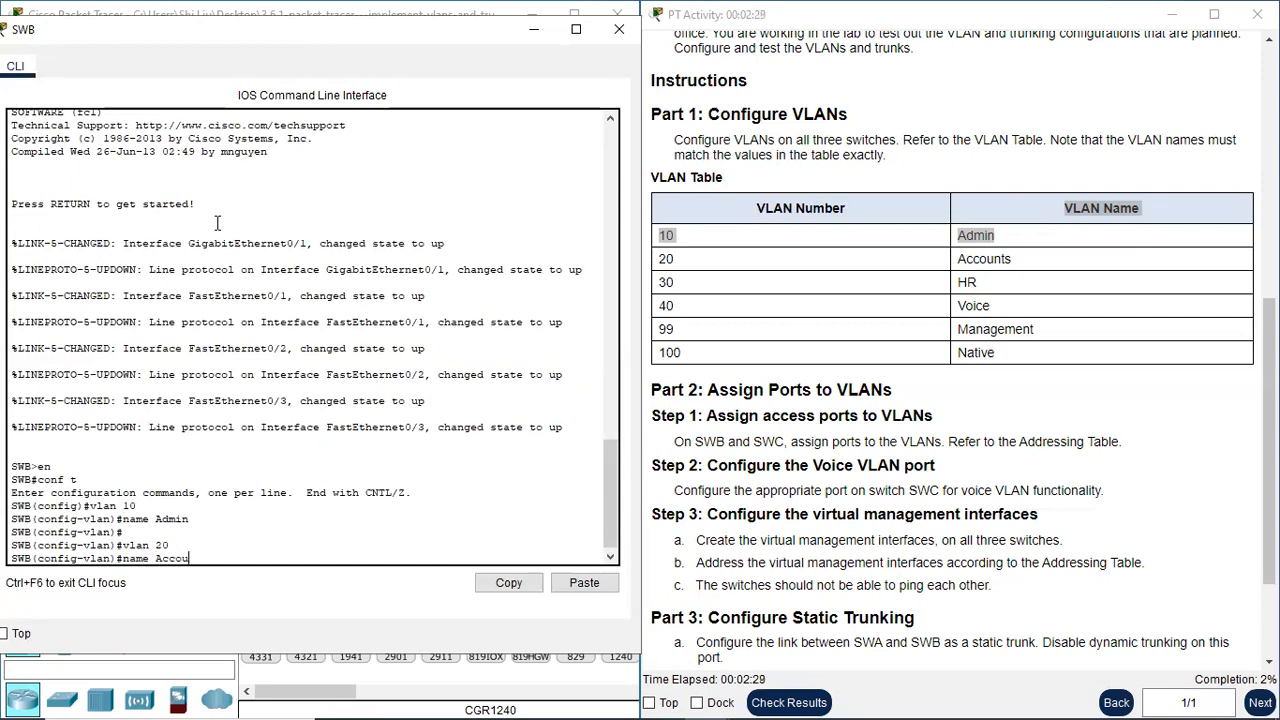
{"action": "type", "text": "nts"}
{"action": "key", "text": "Return"}
{"action": "key", "text": "Return"}
Create VLAN 30 on SWB and name it HR.
{"action": "type", "text": "vlan 30"}
{"action": "key", "text": "Return"}
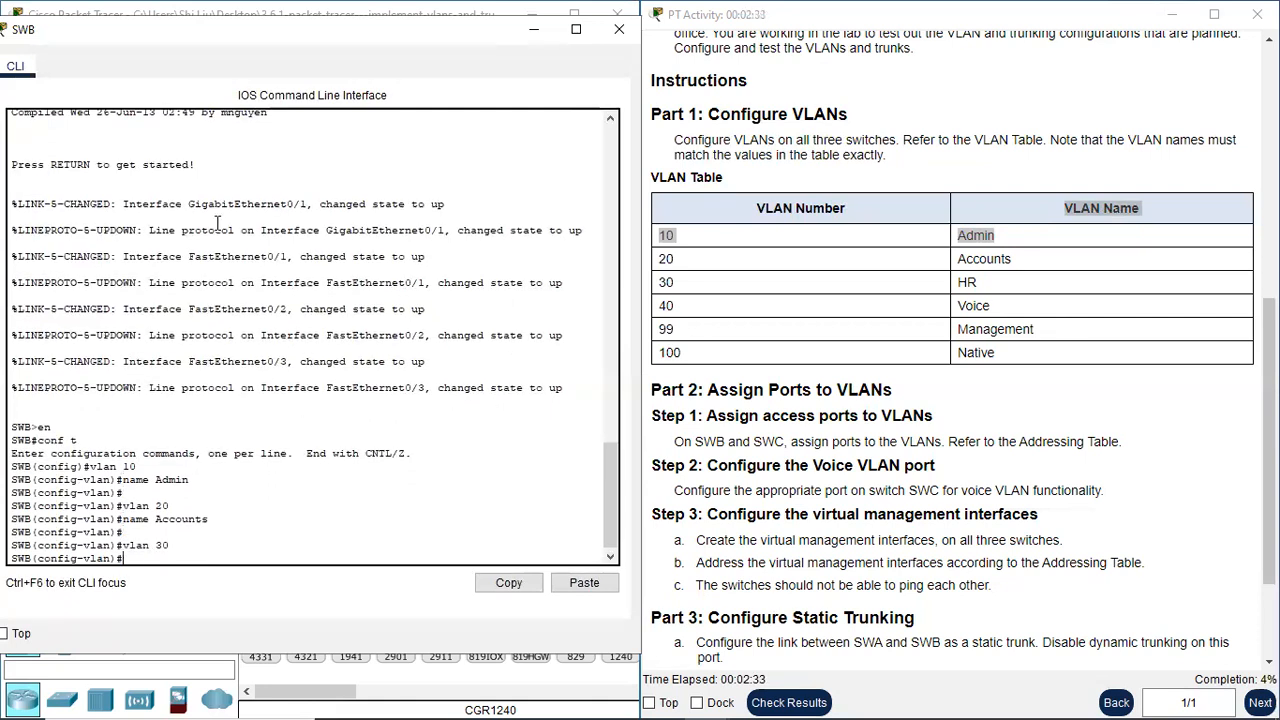
{"action": "type", "text": "name HR"}
{"action": "key", "text": "Return"}
{"action": "key", "text": "Return"}
Create VLAN 40 on SWB and name it Voice.
{"action": "type", "text": "vlan)#vlan 40"}
{"action": "key", "text": "Return"}
{"action": "type", "text": "name Voice"}
{"action": "key", "text": "Return"}
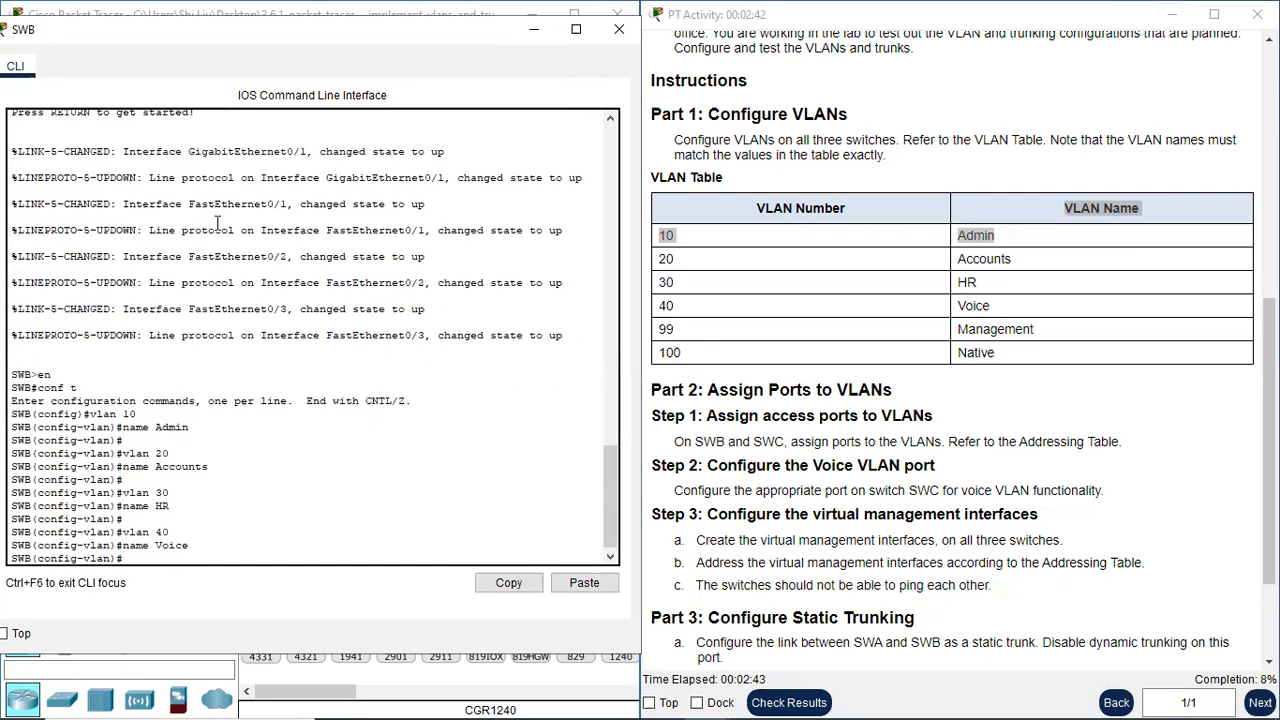
{"action": "key", "text": "Return"}
Create VLAN 99 on SWB and name it Management.
{"action": "type", "text": "vlan"}
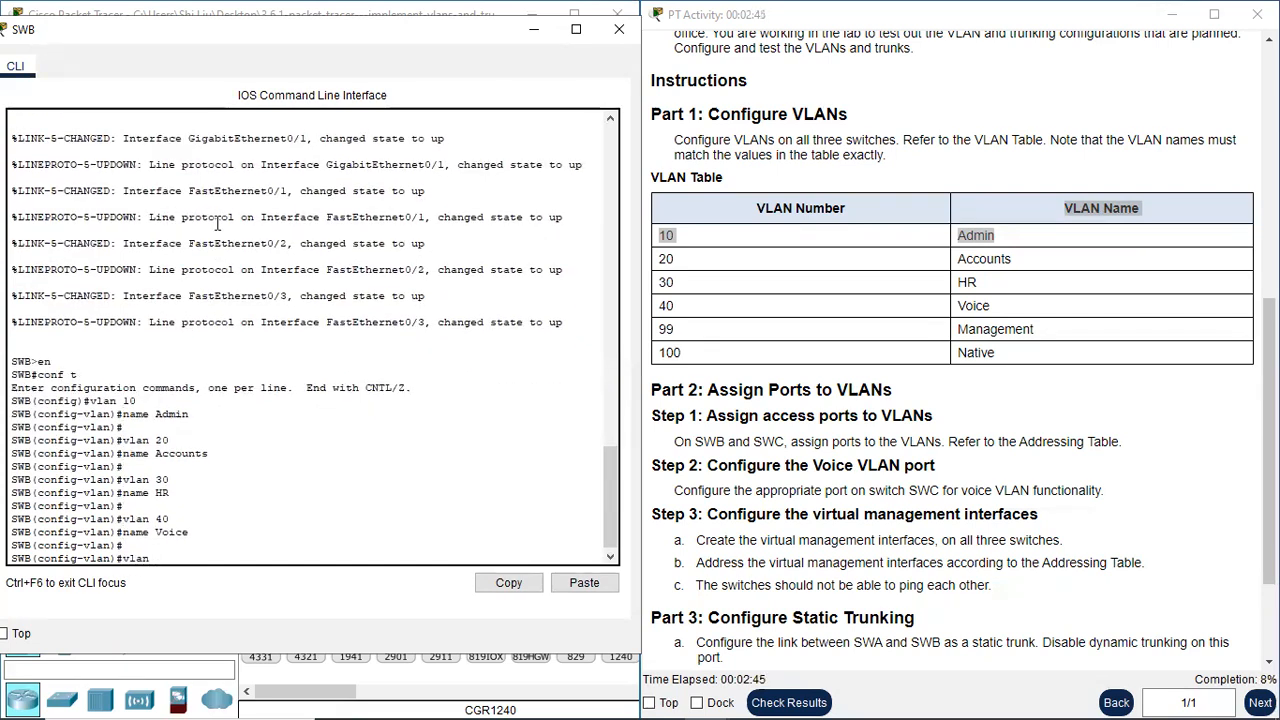
{"action": "type", "text": " 99"}
{"action": "key", "text": "Return"}
{"action": "type", "text": "name Ma"}
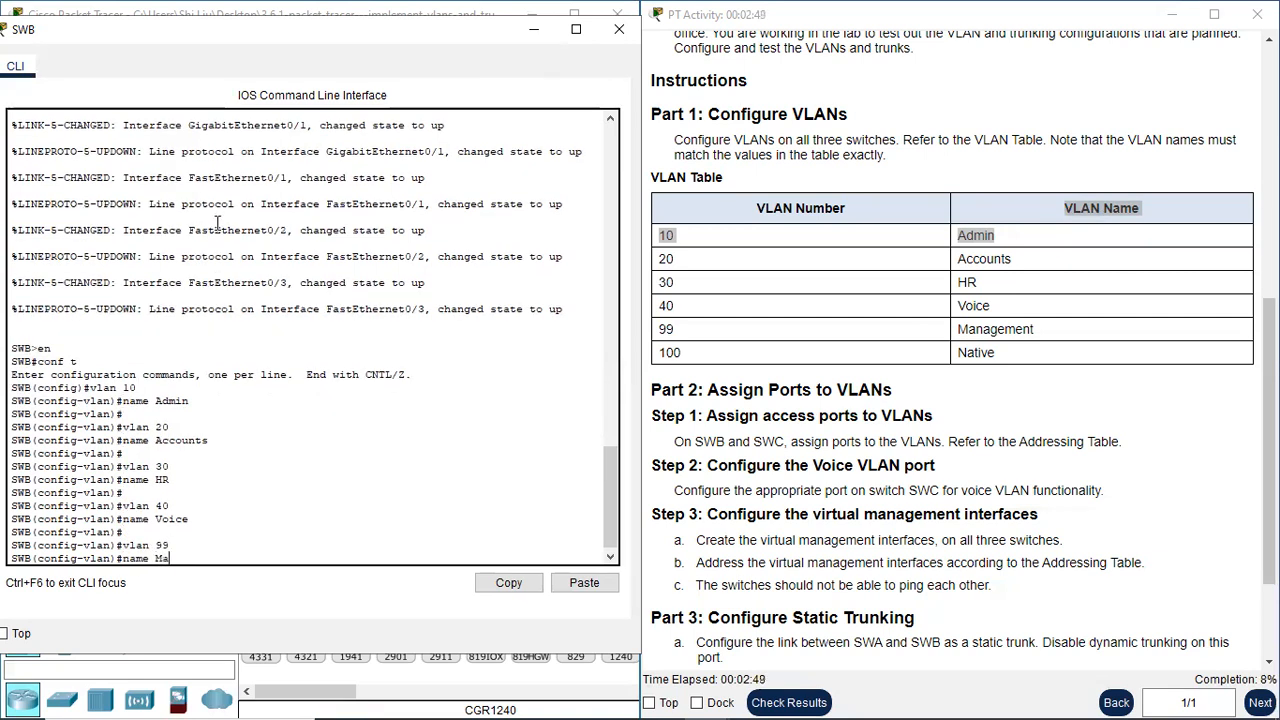
{"action": "type", "text": "nagement"}
{"action": "key", "text": "Return"}
{"action": "key", "text": "Return"}
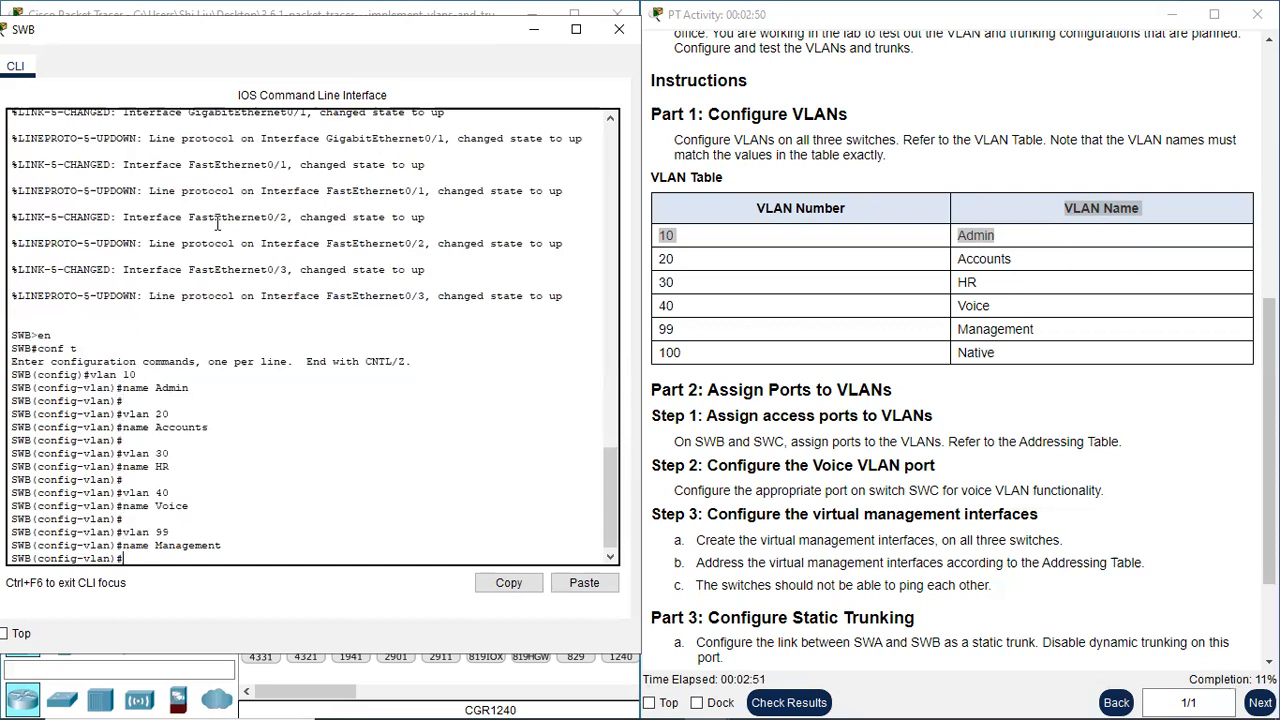
Create VLAN 100 on SWB, name it Native, and close the switch's window.
{"action": "type", "text": "vlan"}
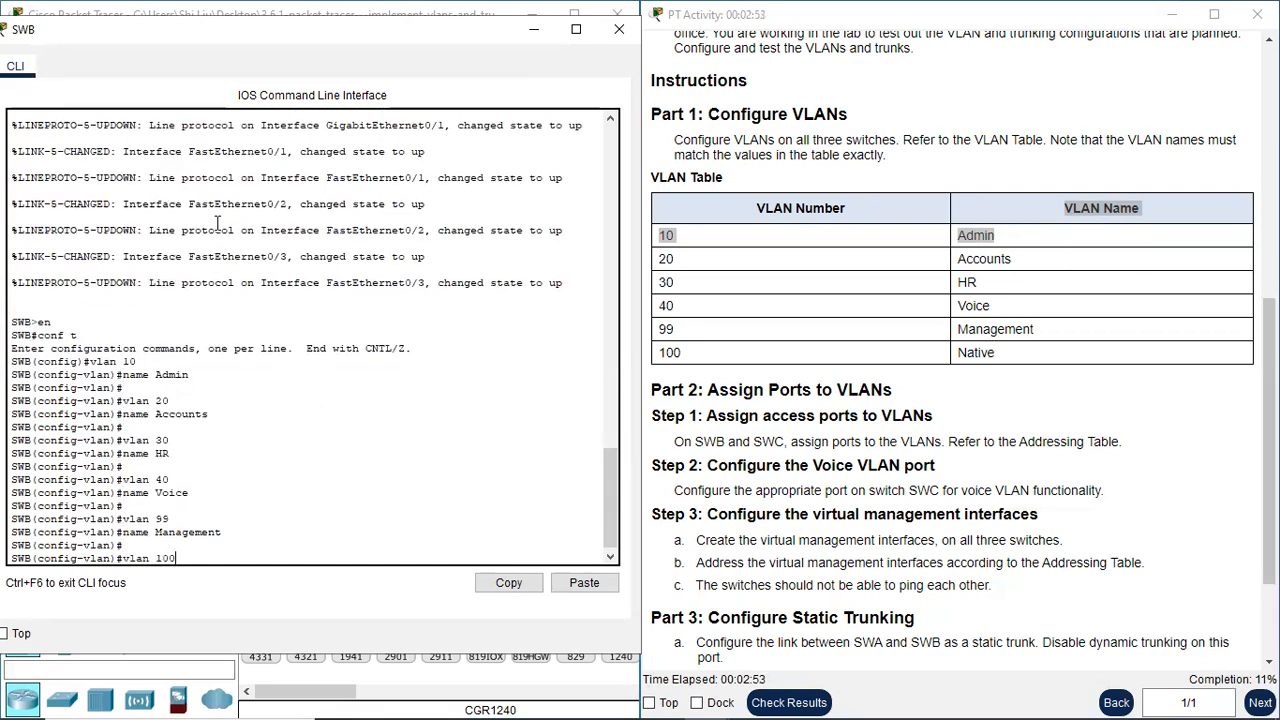
{"action": "type", "text": " 100"}
{"action": "key", "text": "Return"}
{"action": "type", "text": "name N"}
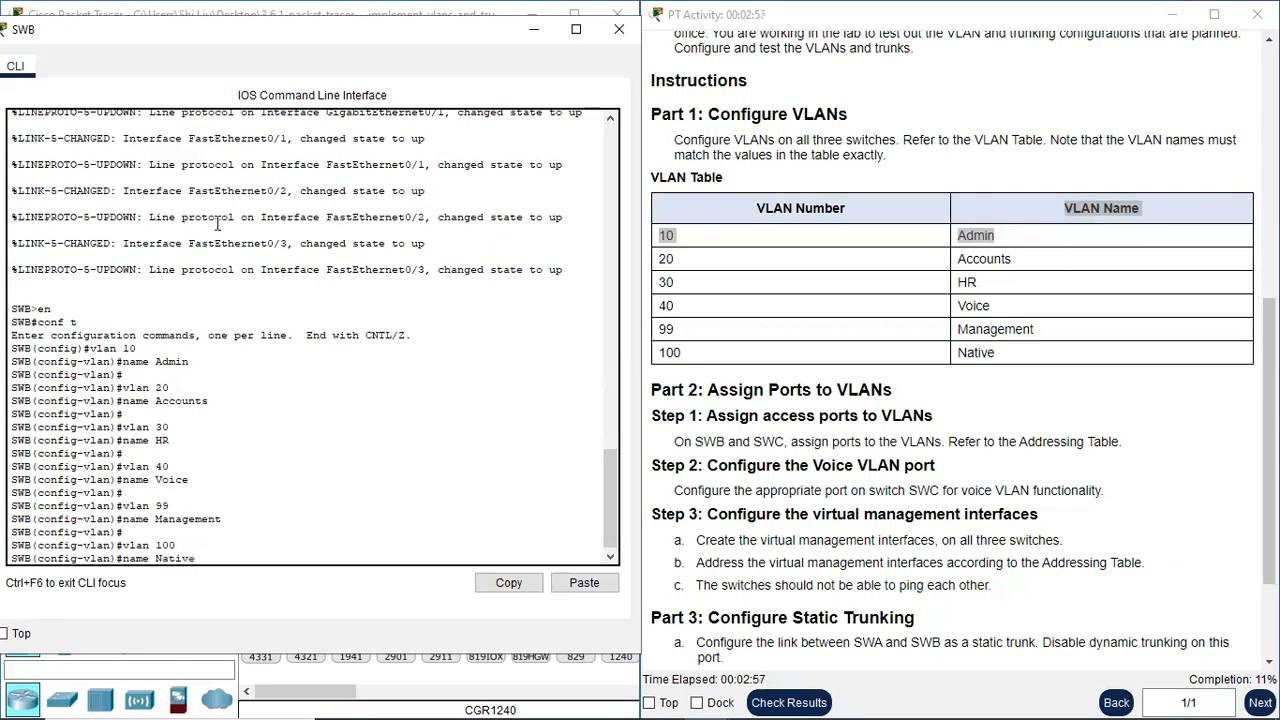
{"action": "type", "text": "ative"}
{"action": "key", "text": "Return"}
{"action": "key", "text": "Return"}
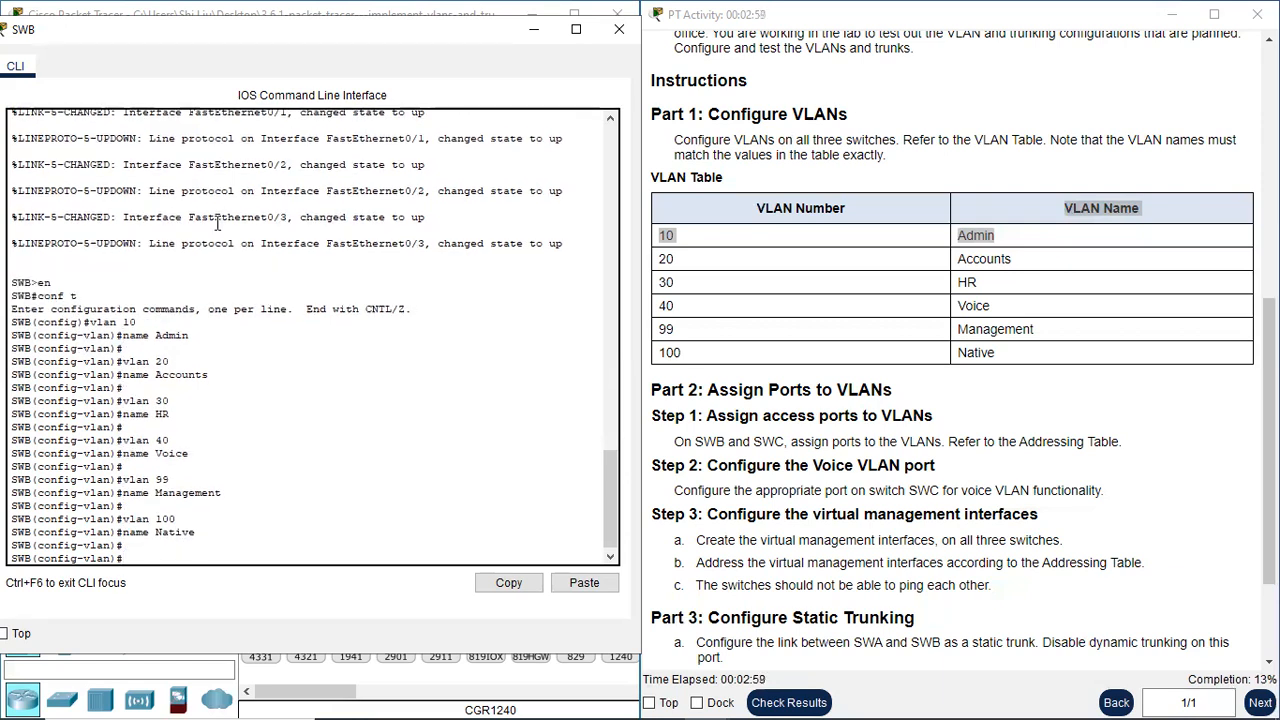
{"action": "left_click", "coordinate": [627, 35]}
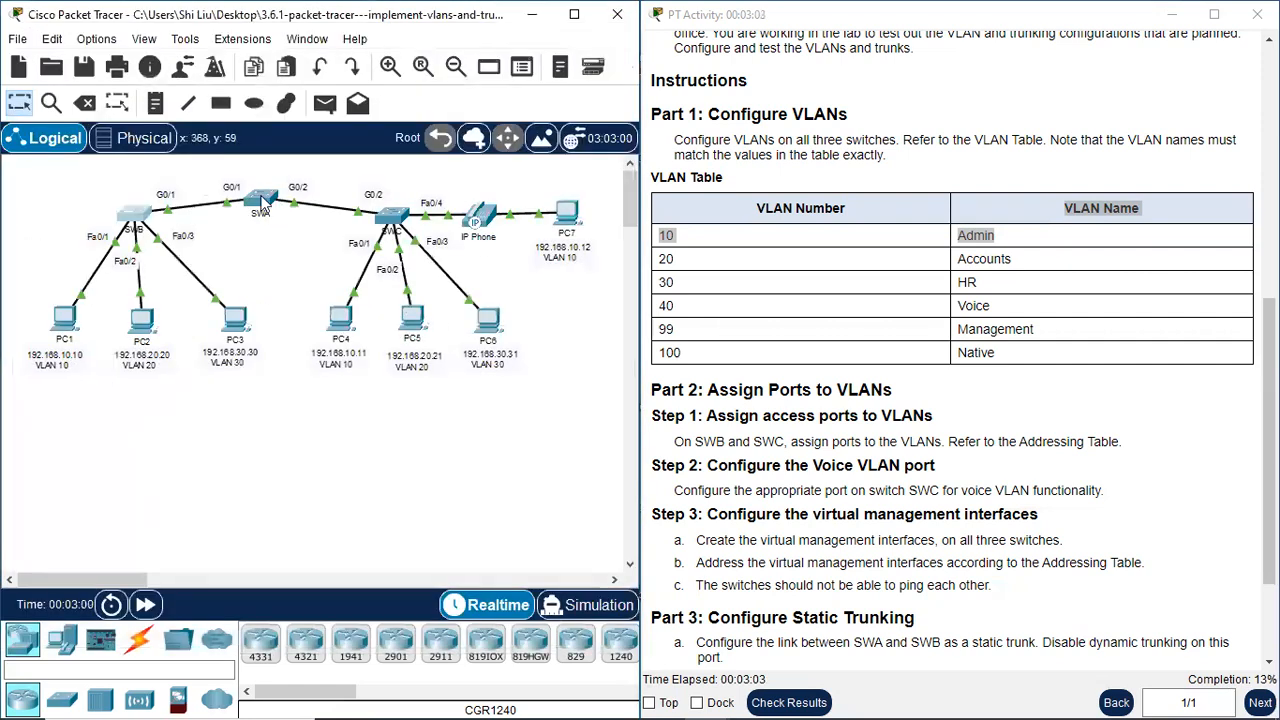
Open the command line of switch SWA beside the instructions and enter global configuration mode.
{"action": "left_click", "coordinate": [262, 201]}
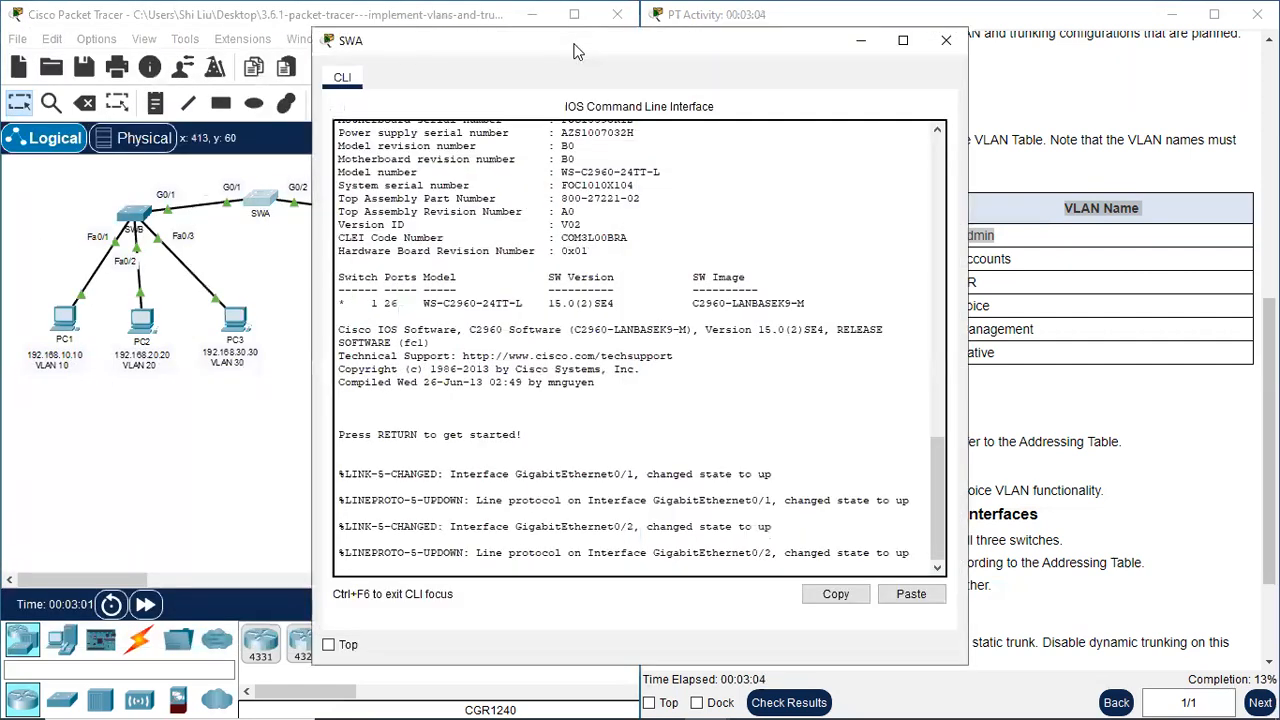
{"action": "left_click_drag", "start_coordinate": [575, 50], "coordinate": [268, 29]}
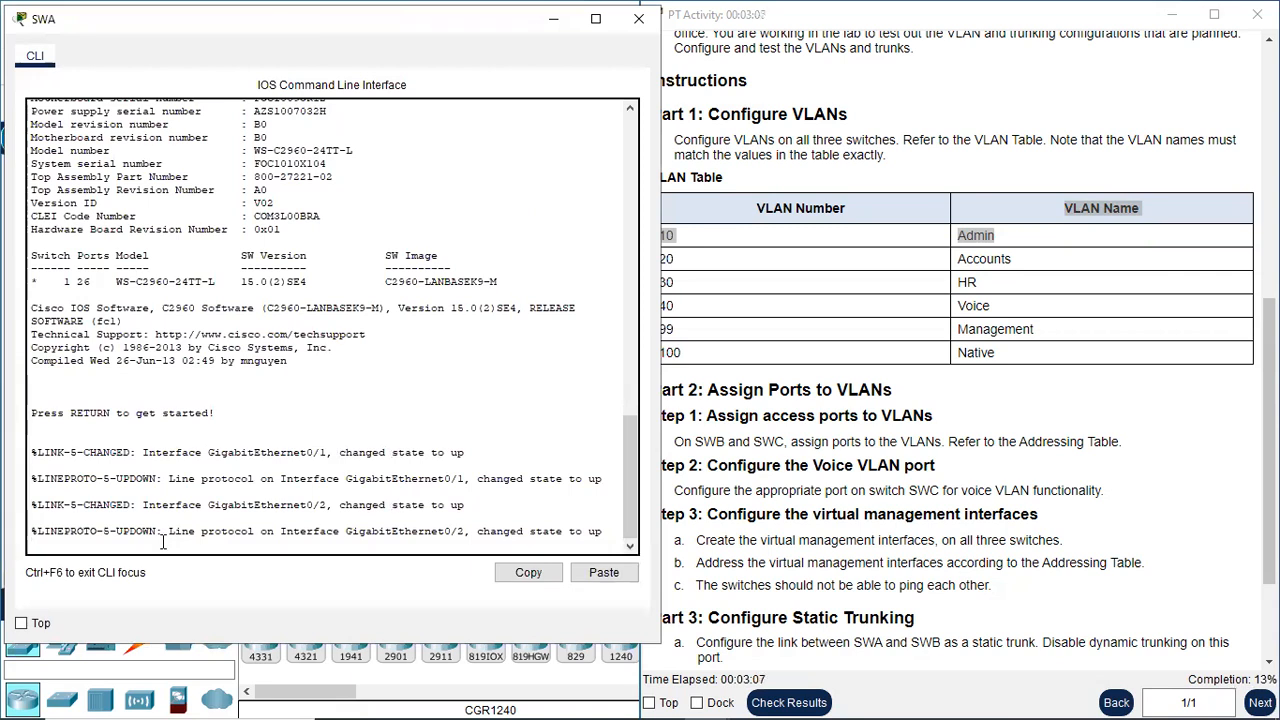
{"action": "key", "text": "Return"}
{"action": "type", "text": "en"}
{"action": "key", "text": "Return"}
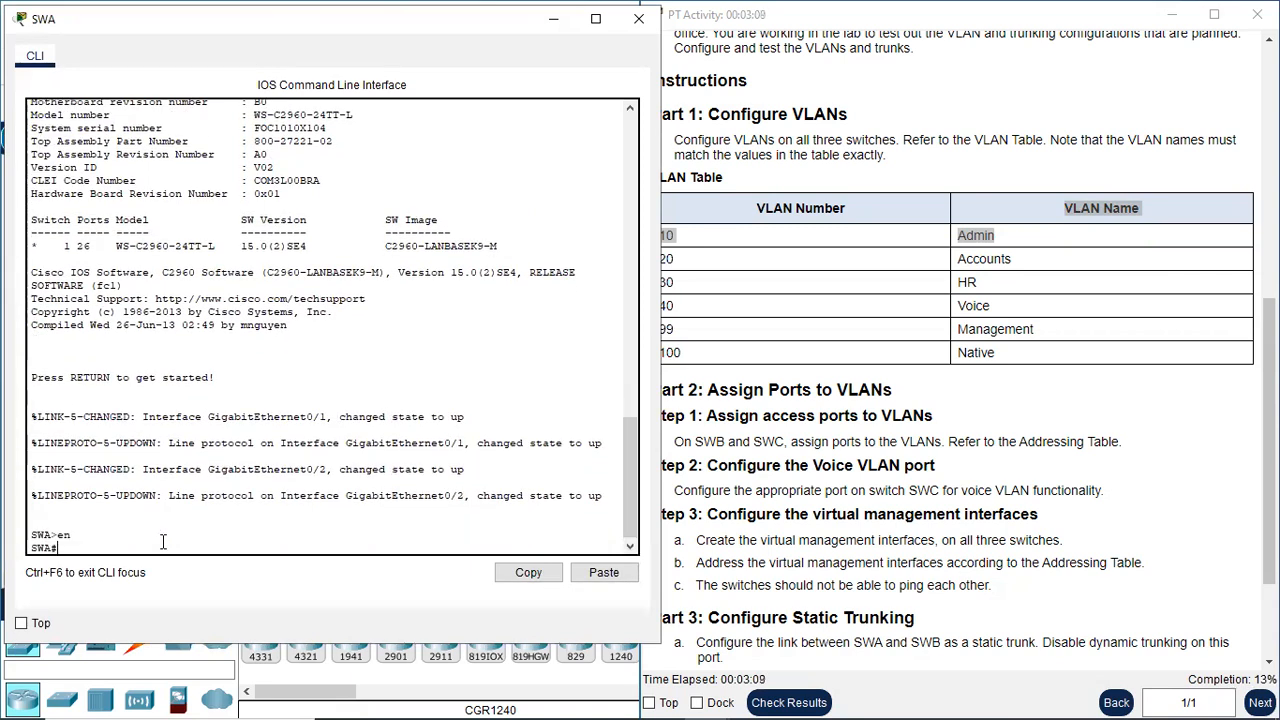
{"action": "type", "text": "conf t"}
{"action": "key", "text": "Return"}
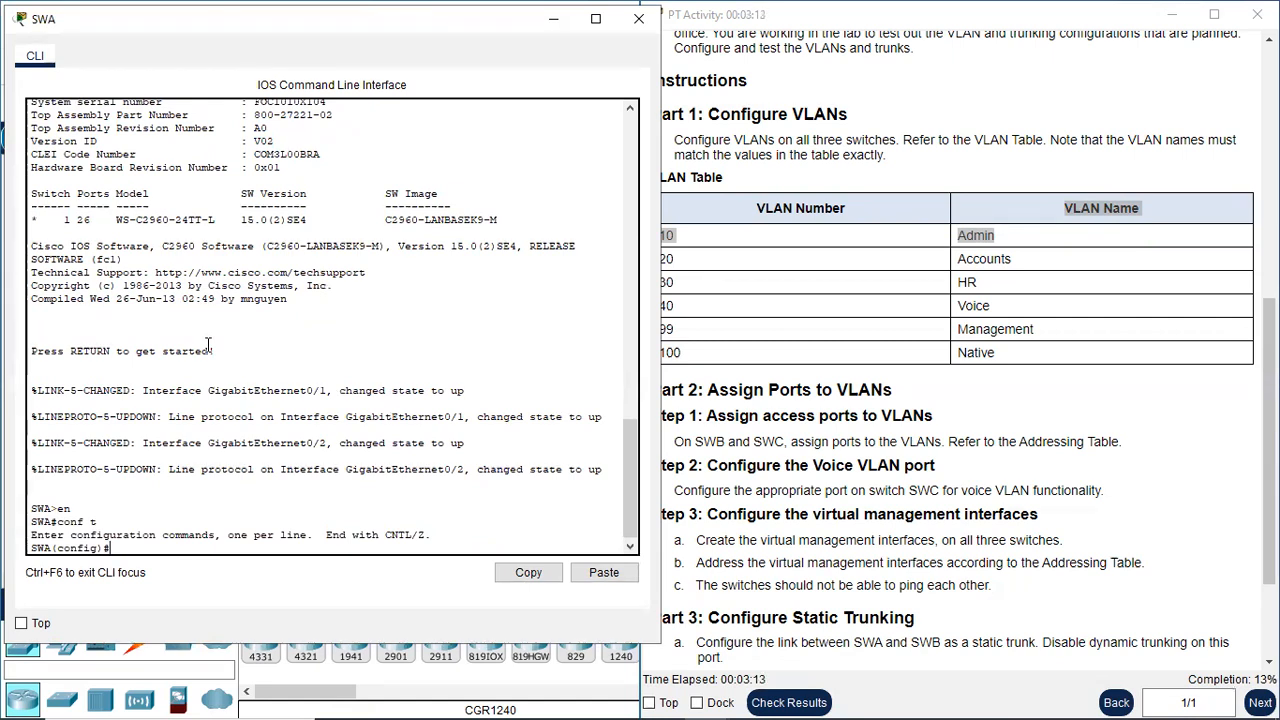
Create VLAN 10 on SWA and name it Admin, keeping the VLAN Table in view.
{"action": "type", "text": "vlan"}
{"action": "left_click_drag", "start_coordinate": [136, 20], "coordinate": [116, 20]}
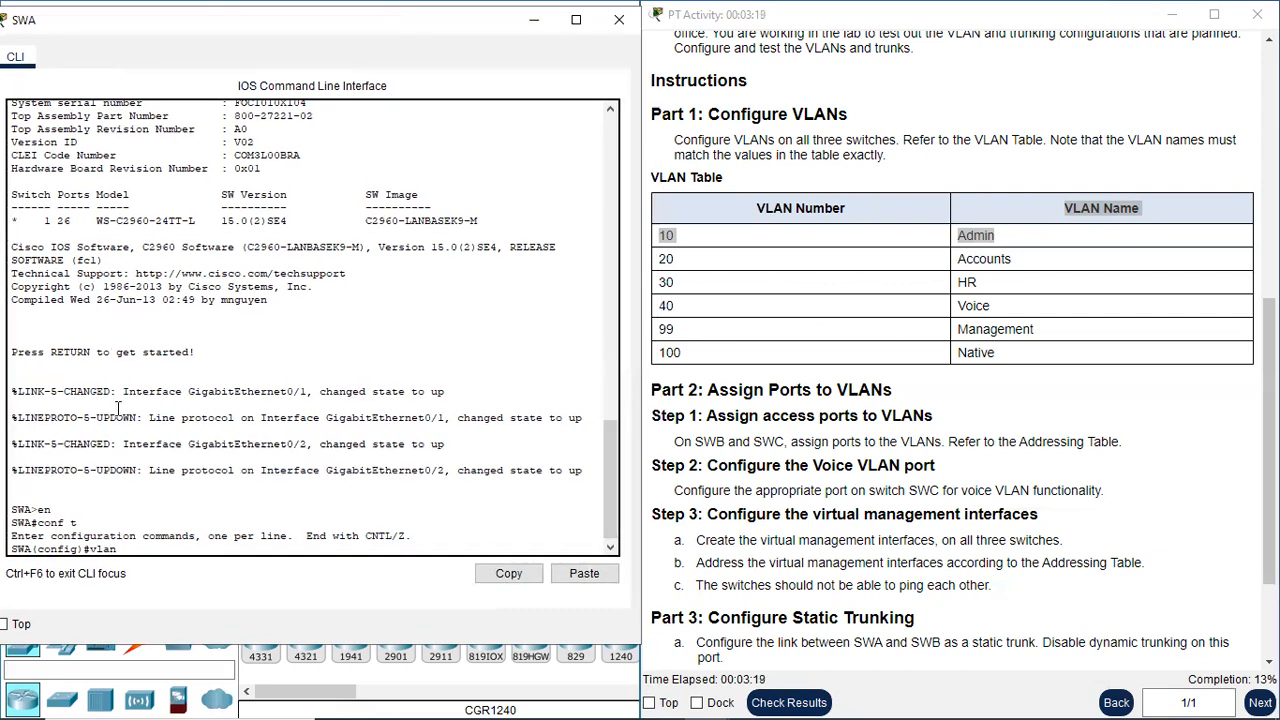
{"action": "type", "text": "10"}
{"action": "key", "text": "Return"}
{"action": "type", "text": "name"}
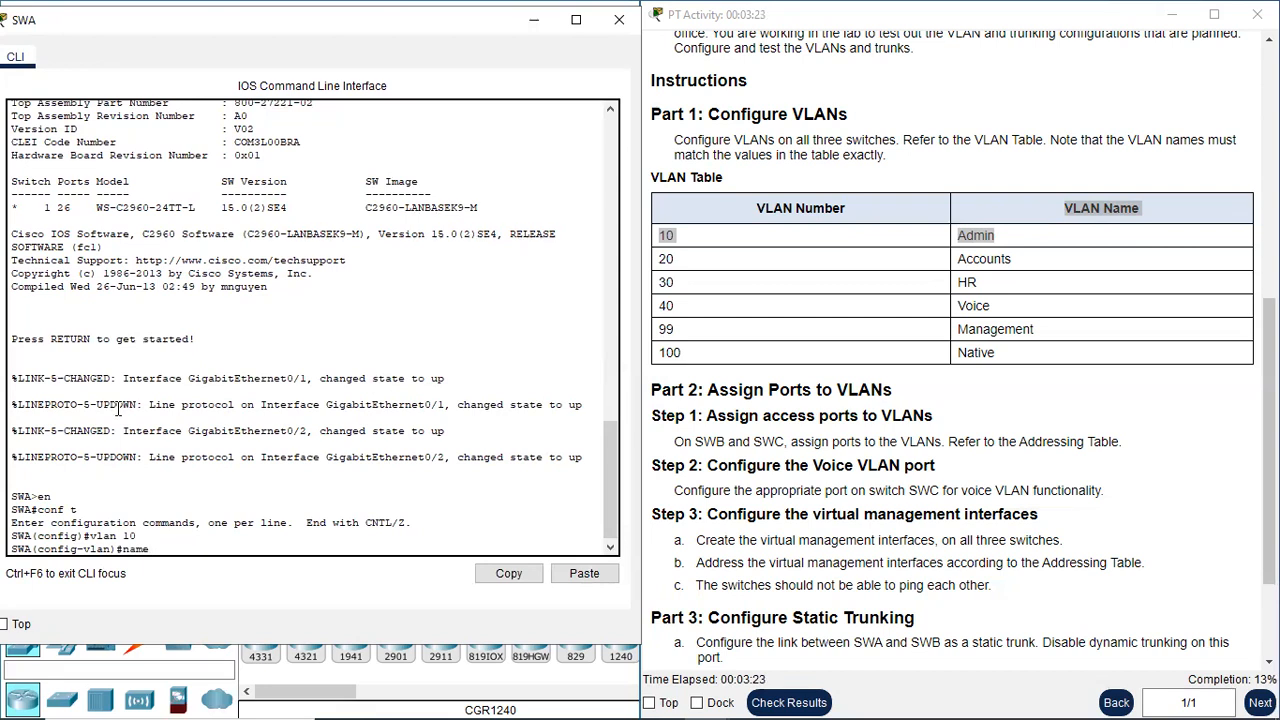
{"action": "type", "text": " Admin"}
{"action": "key", "text": "Return"}
{"action": "key", "text": "Return"}
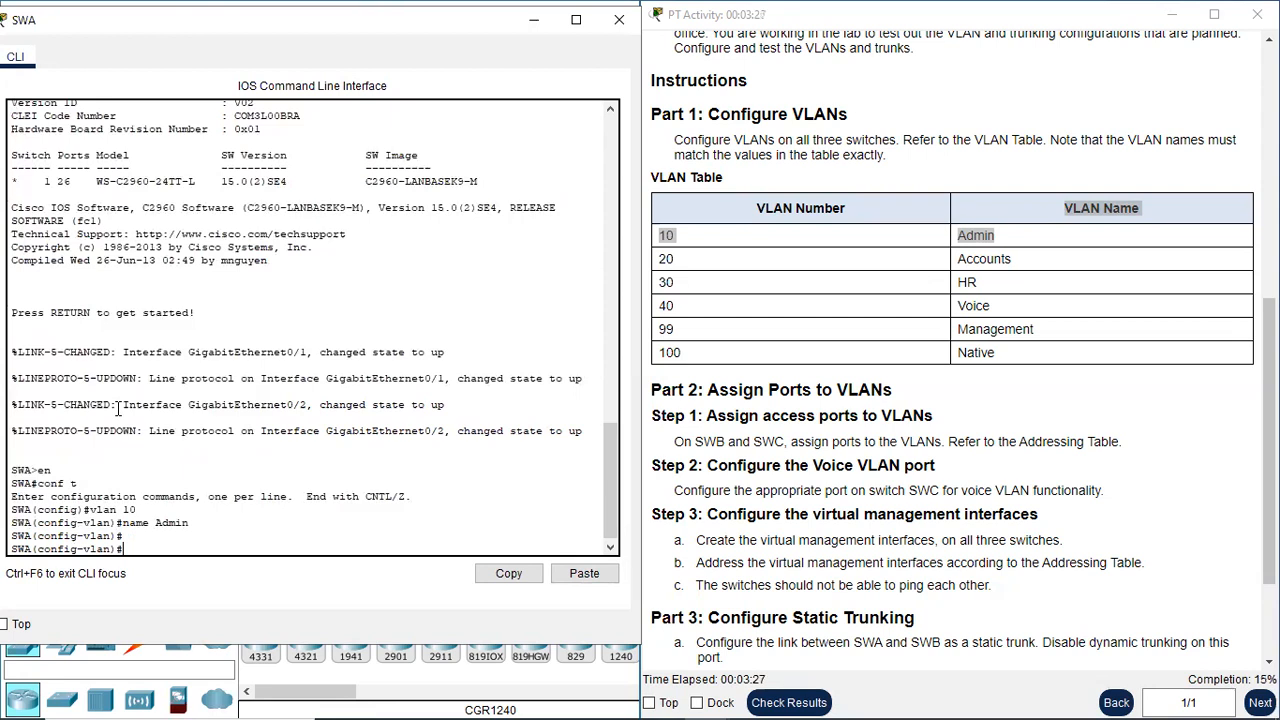
Create VLAN 20 on SWA and name it Accounts.
{"action": "type", "text": "vlan 20"}
{"action": "key", "text": "Return"}
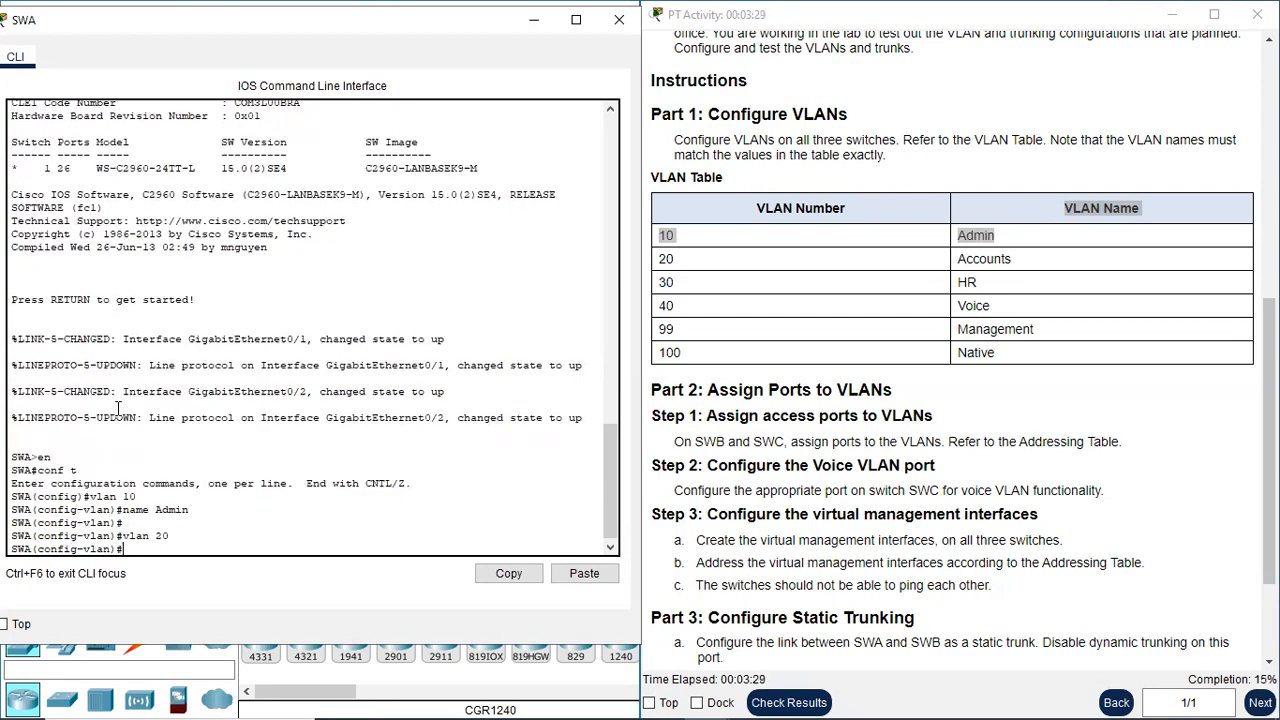
{"action": "type", "text": "name Accounts"}
{"action": "key", "text": "Return"}
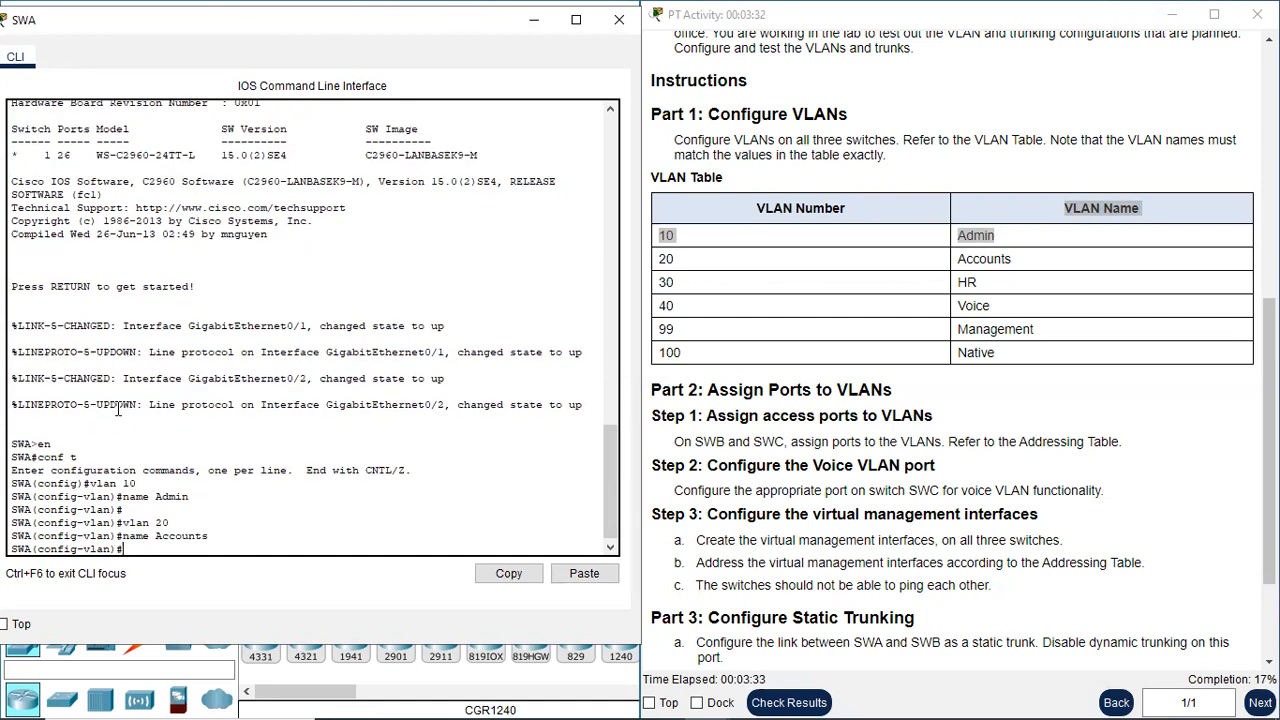
{"action": "key", "text": "Return"}
Create VLAN 30 on SWA and name it HR.
{"action": "type", "text": "vlan 30"}
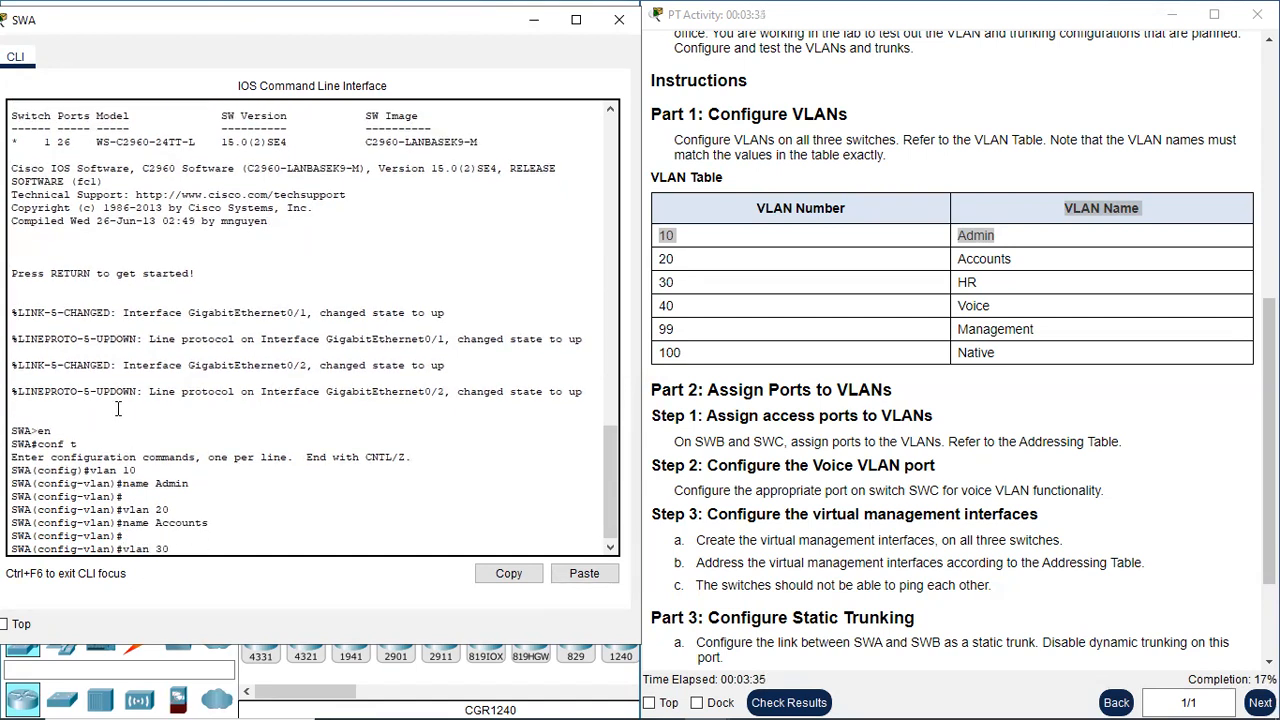
{"action": "key", "text": "Return"}
{"action": "type", "text": "name H"}
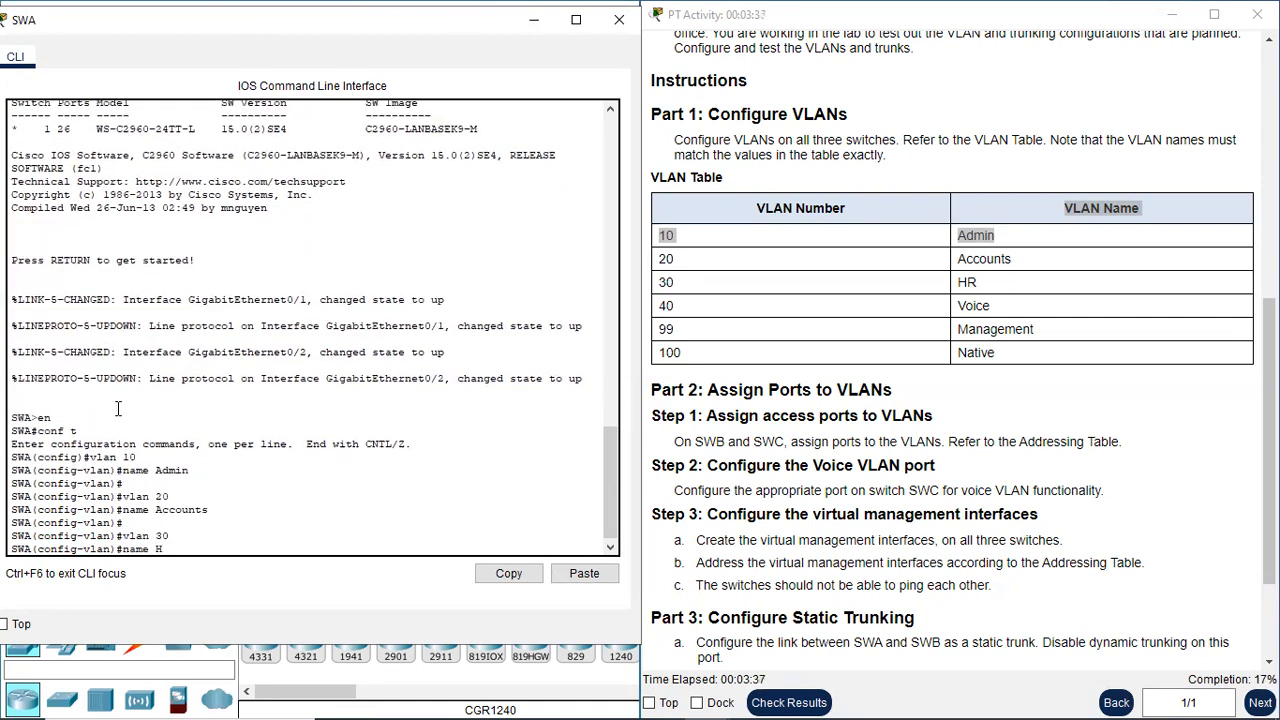
{"action": "type", "text": "R"}
{"action": "key", "text": "Return"}
{"action": "key", "text": "Return"}
Create VLAN 40 on SWA and name it Voice.
{"action": "type", "text": "vlan 40"}
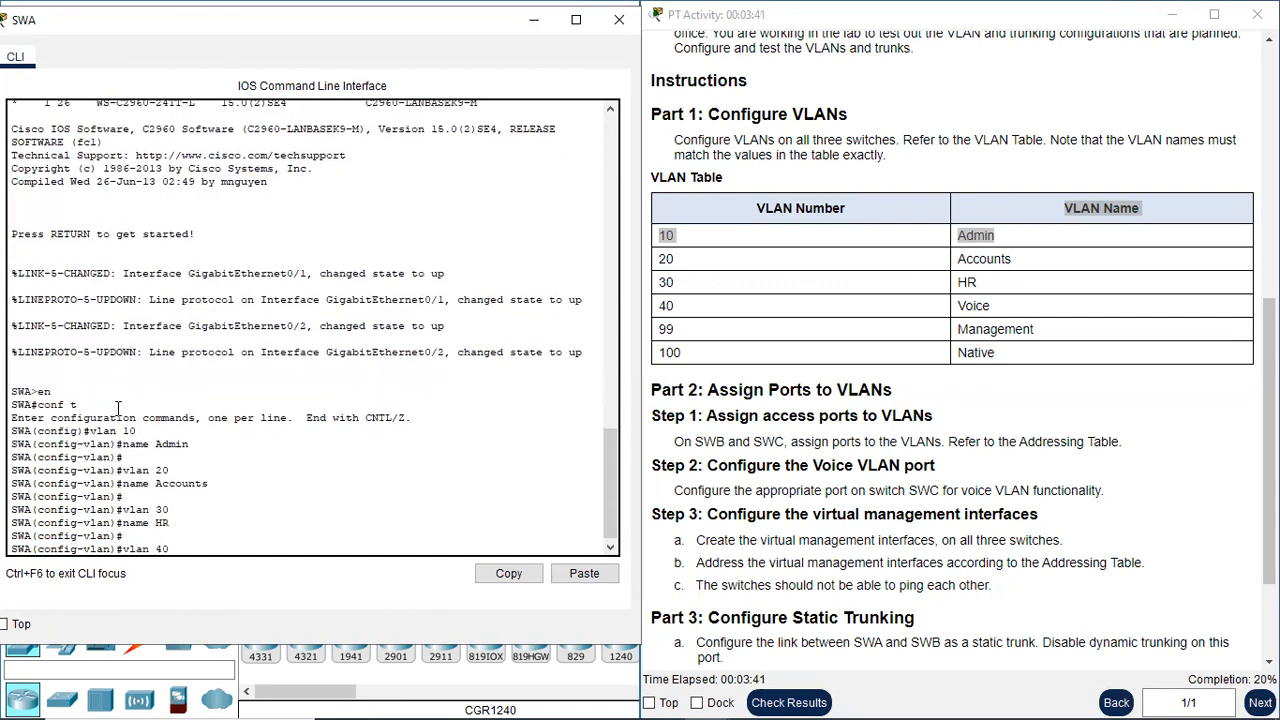
{"action": "key", "text": "Return"}
{"action": "type", "text": "Voice"}
{"action": "key", "text": "Return"}
{"action": "key", "text": "Return"}
Create VLAN 99 on SWA and name it Management.
{"action": "type", "text": "vlan)#vlan"}
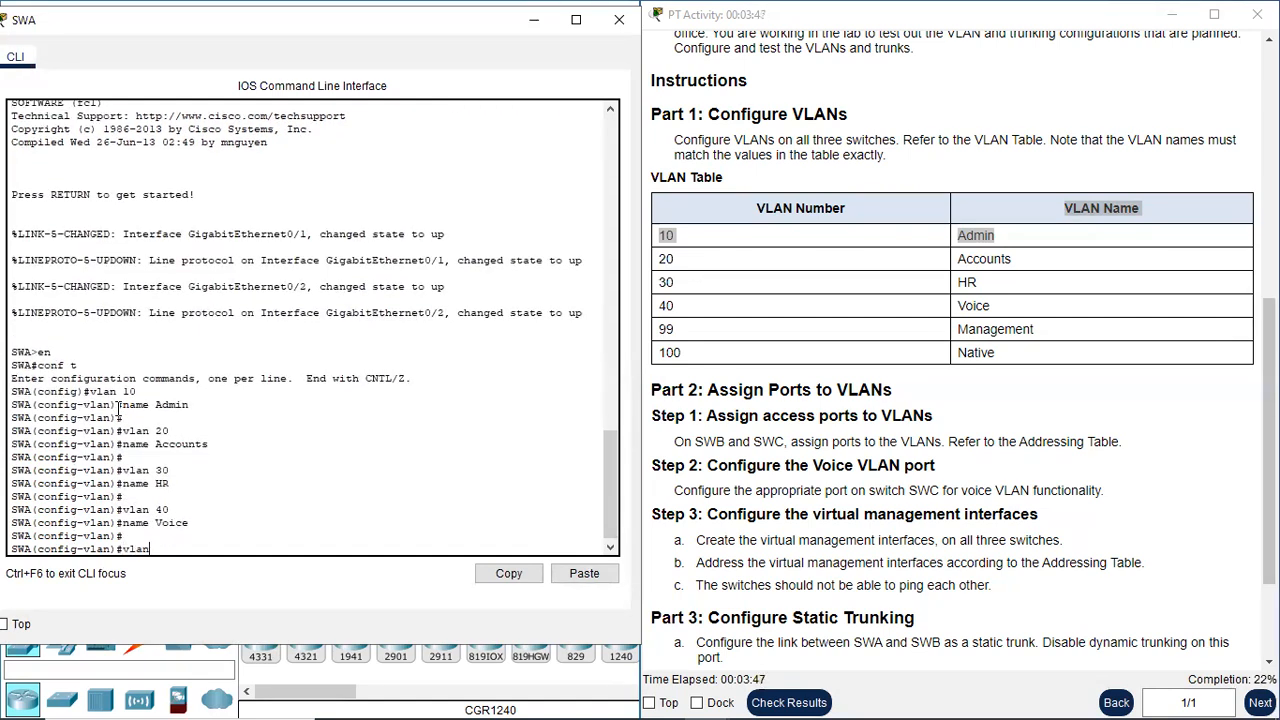
{"action": "type", "text": " 99"}
{"action": "key", "text": "Return"}
{"action": "type", "text": "name "}
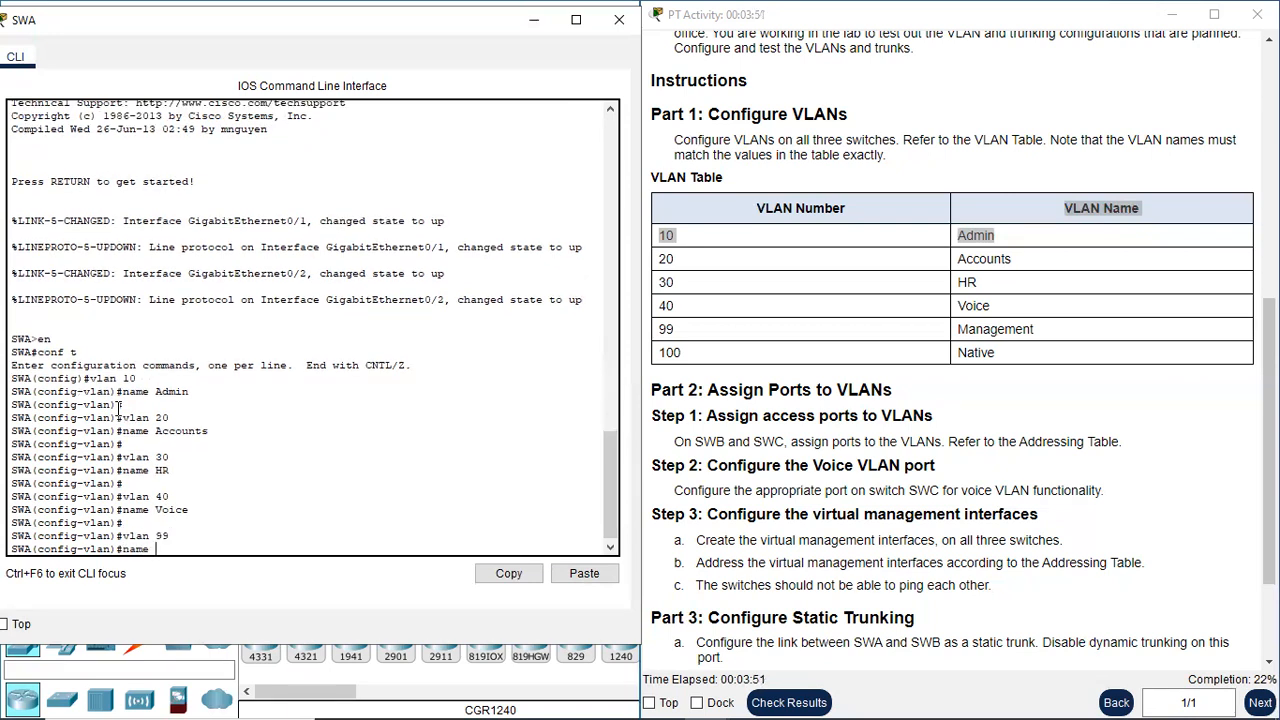
{"action": "type", "text": "Management"}
{"action": "key", "text": "Return"}
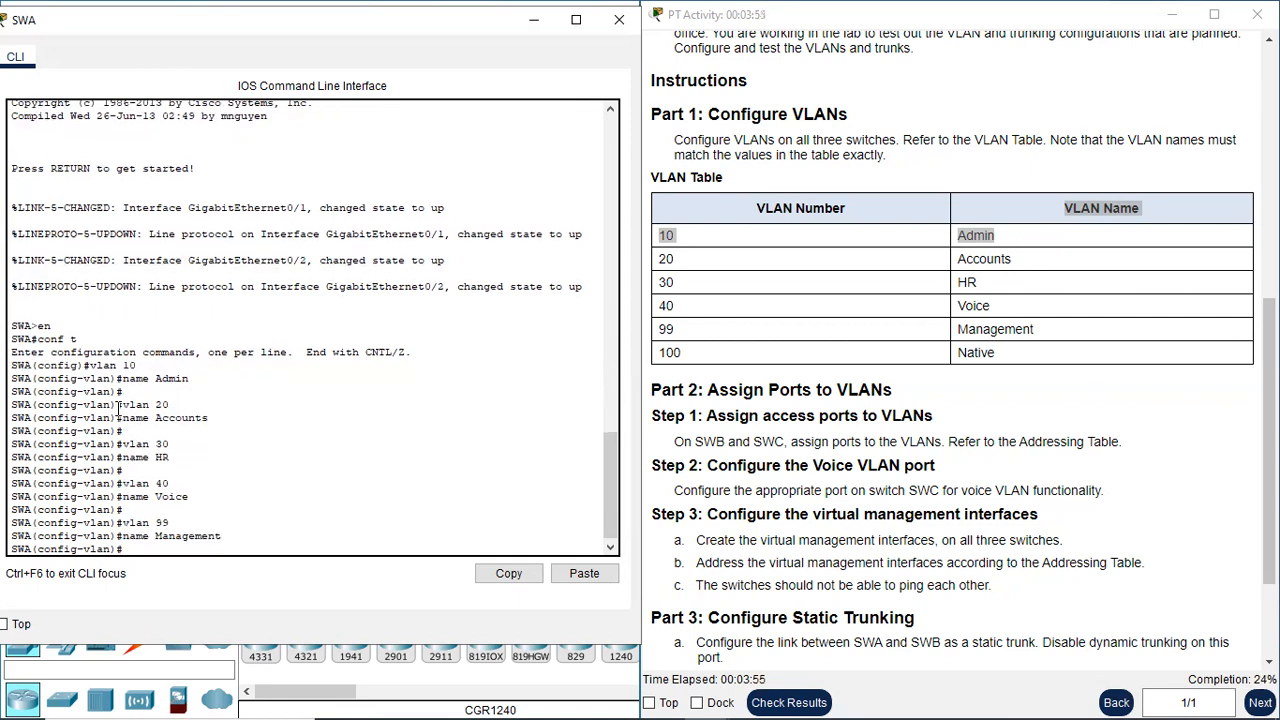
{"action": "key", "text": "Return"}
Create VLAN 100 on SWA, name it Native, and close the switch's window.
{"action": "type", "text": "vlan 100"}
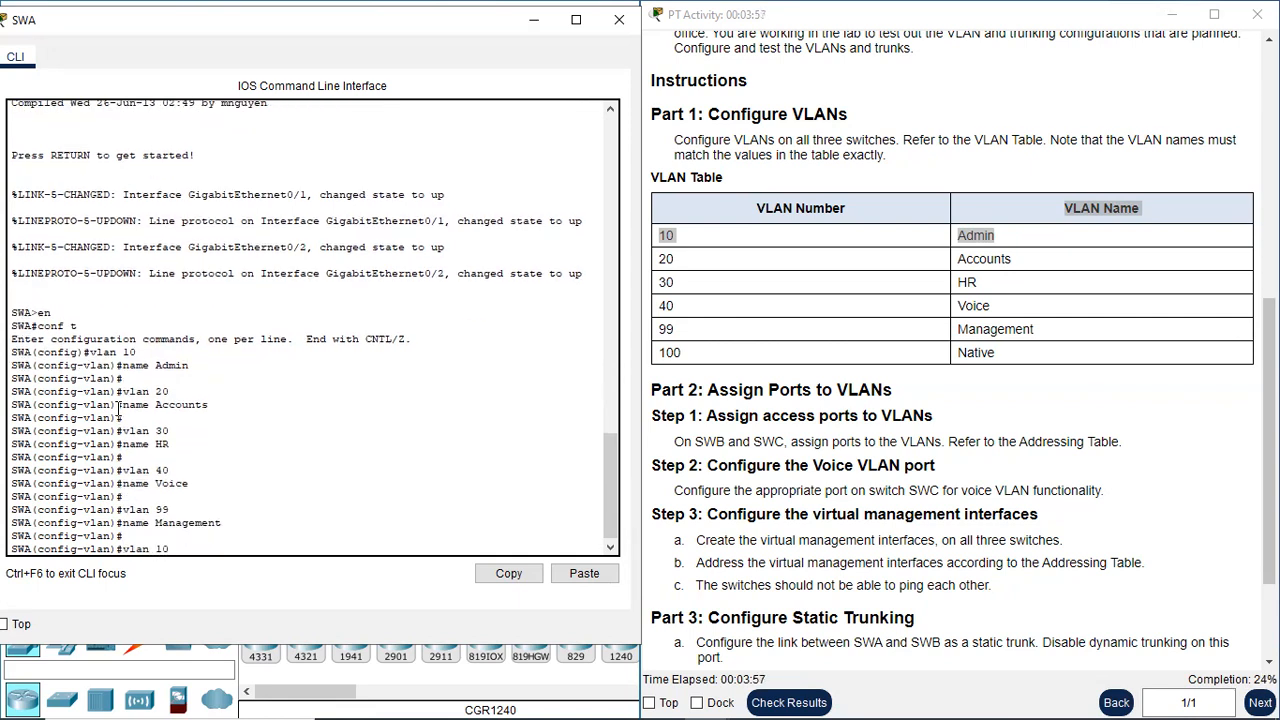
{"action": "key", "text": "Return"}
{"action": "type", "text": "name Native"}
{"action": "key", "text": "Return"}
{"action": "key", "text": "Return"}
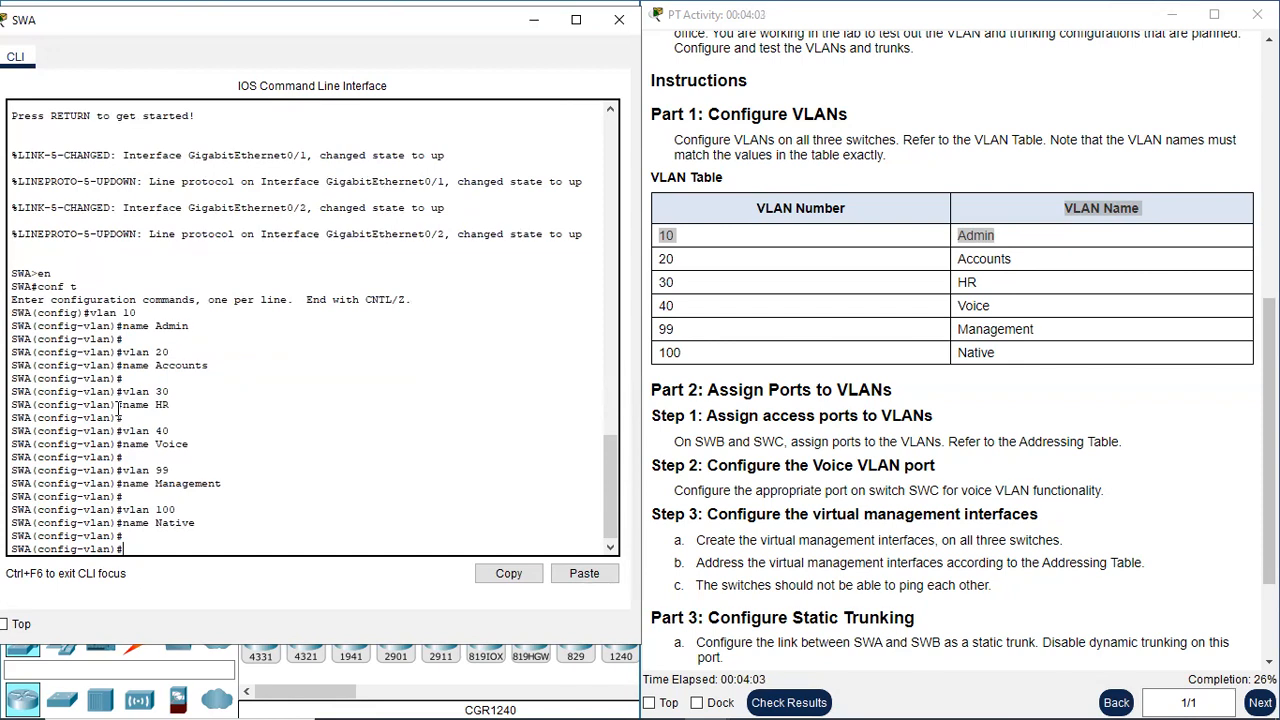
{"action": "left_click", "coordinate": [619, 22]}
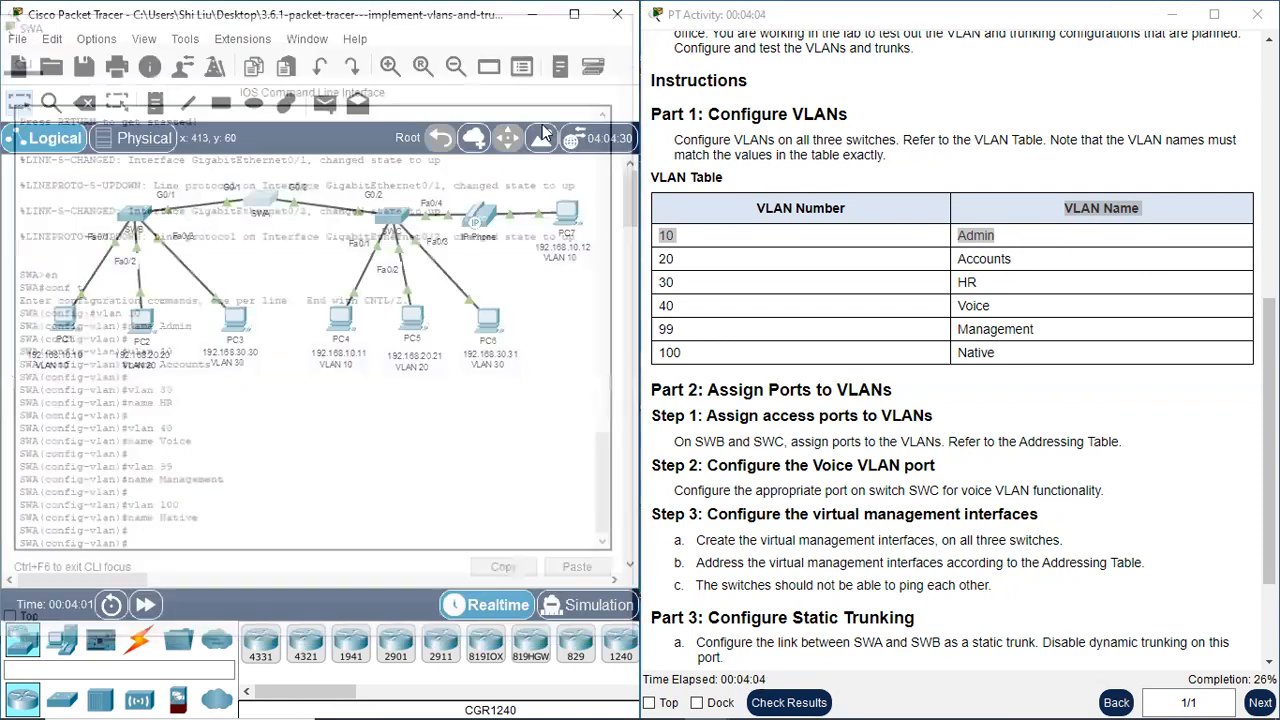
Open the command line of switch SWC beside the instructions and enter global configuration mode.
{"action": "left_click", "coordinate": [400, 215]}
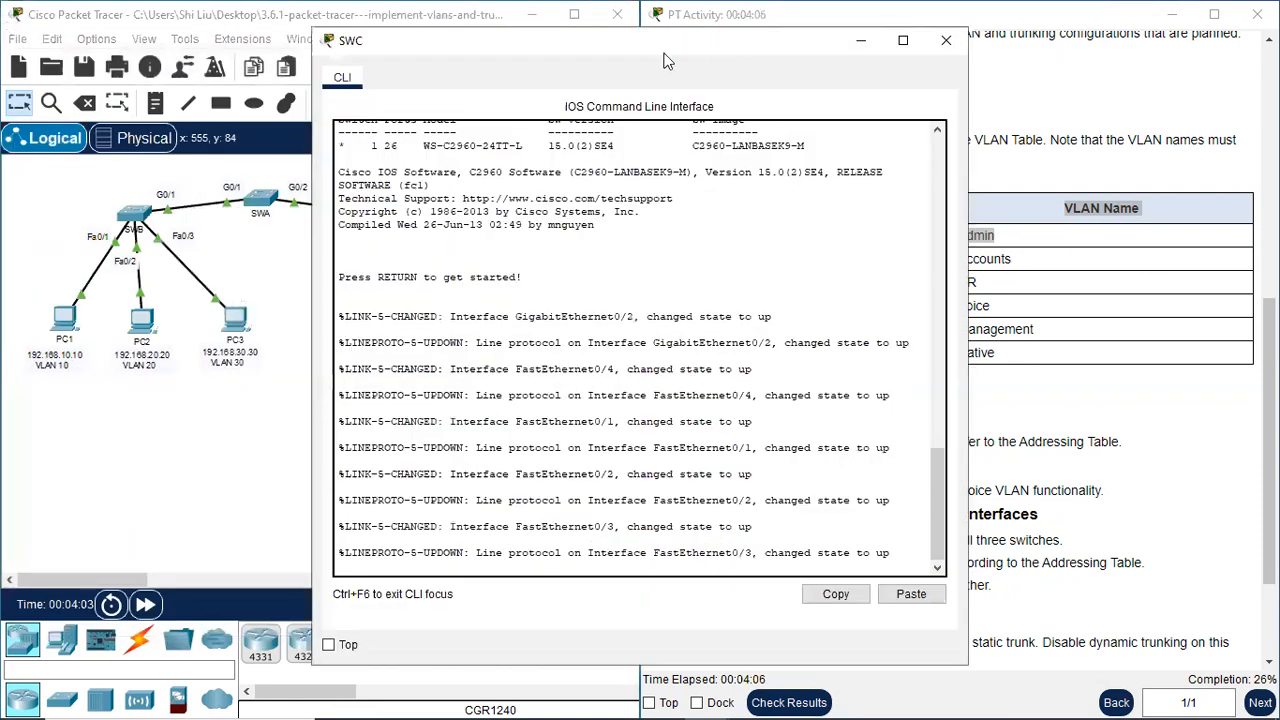
{"action": "left_click_drag", "start_coordinate": [668, 62], "coordinate": [355, 37]}
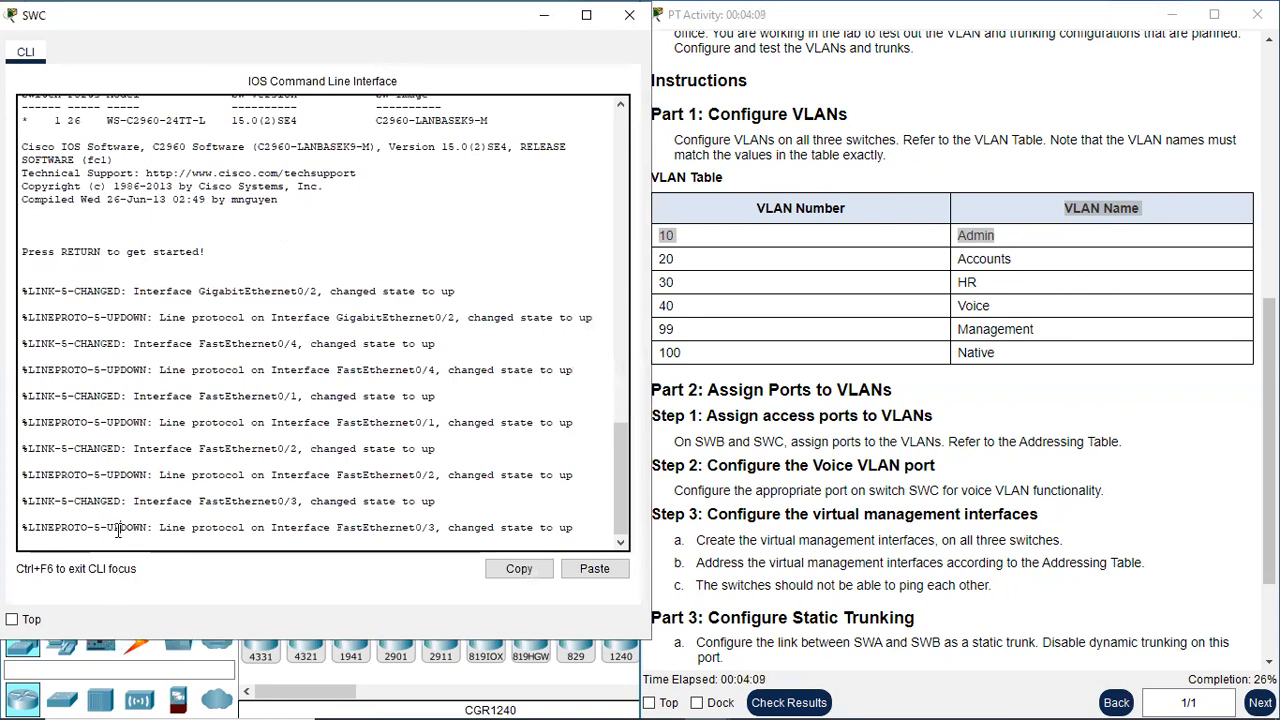
{"action": "key", "text": "Return"}
{"action": "type", "text": "en"}
{"action": "key", "text": "Return"}
{"action": "type", "text": "conf t"}
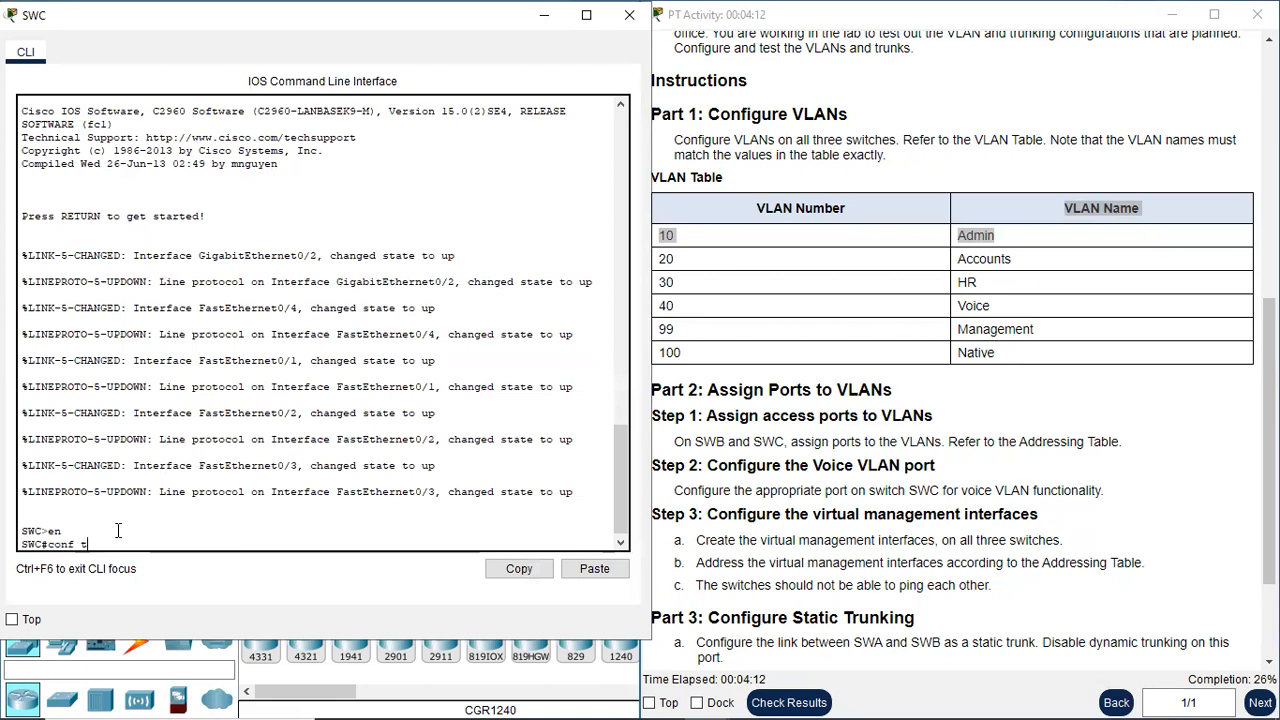
{"action": "key", "text": "Return"}
Create VLAN 10 on SWC and name it Admin.
{"action": "type", "text": "vlan 10"}
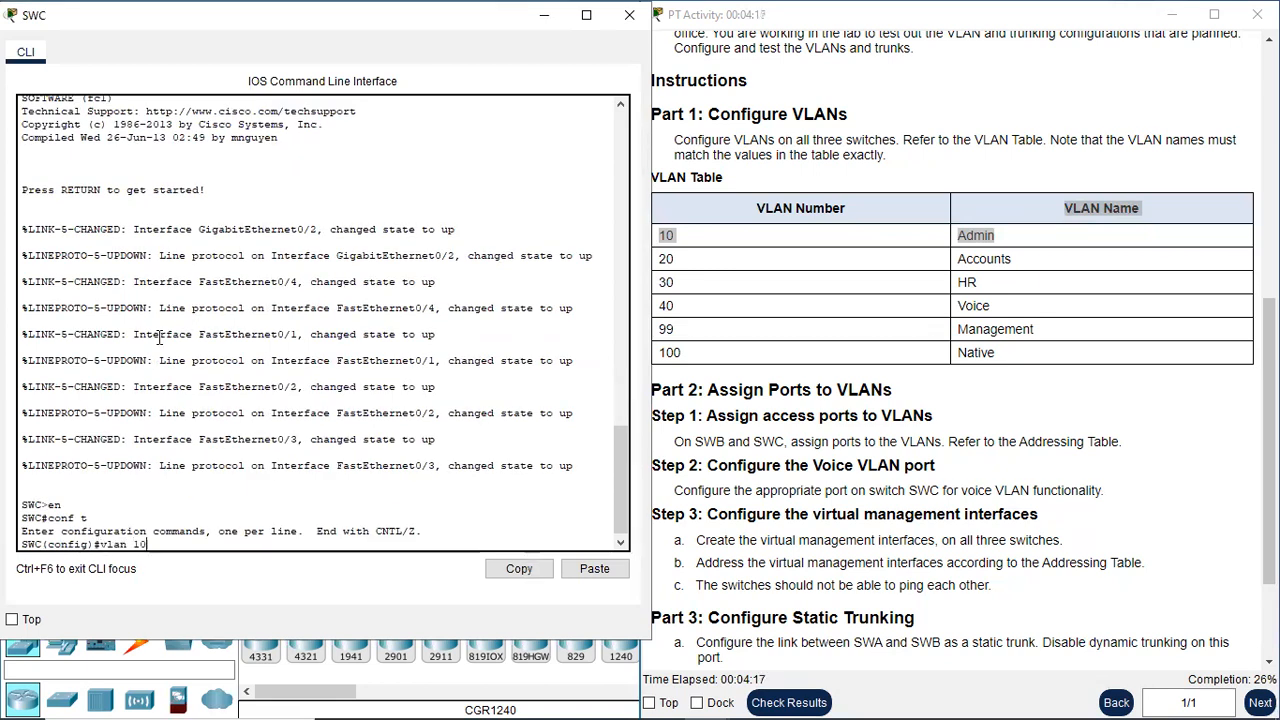
{"action": "key", "text": "Return"}
{"action": "type", "text": "name Admin"}
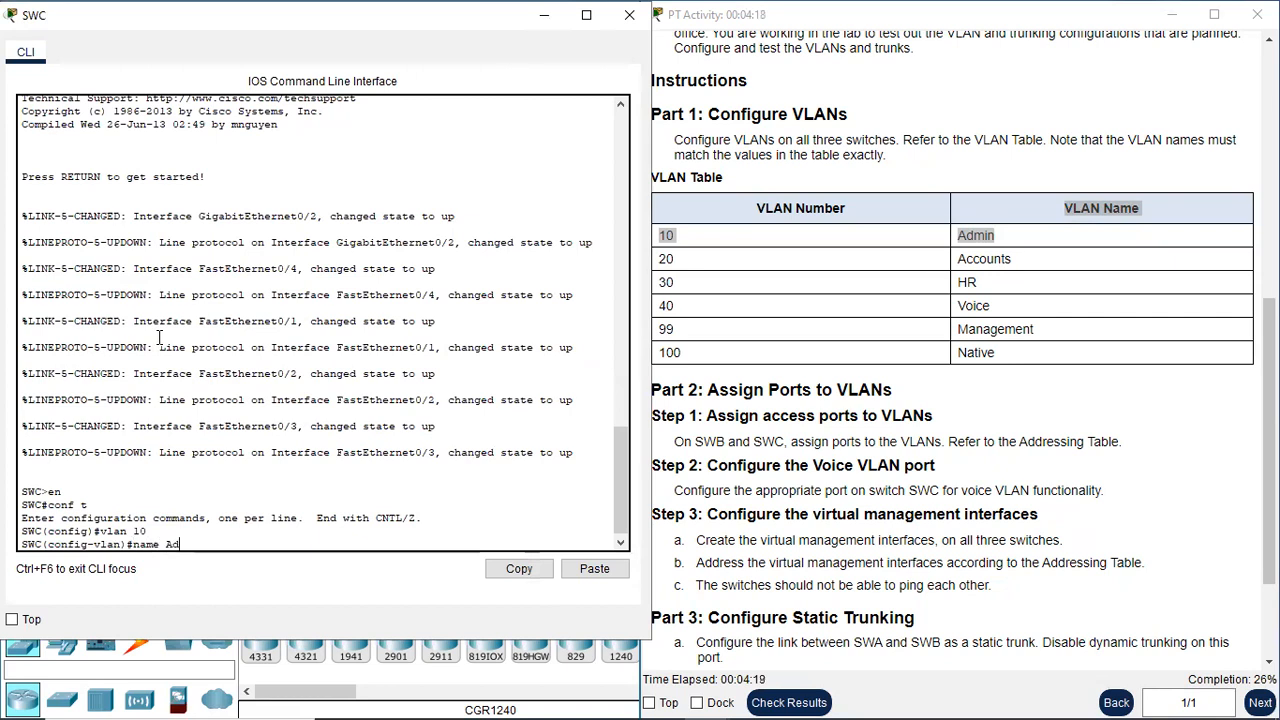
{"action": "key", "text": "Return"}
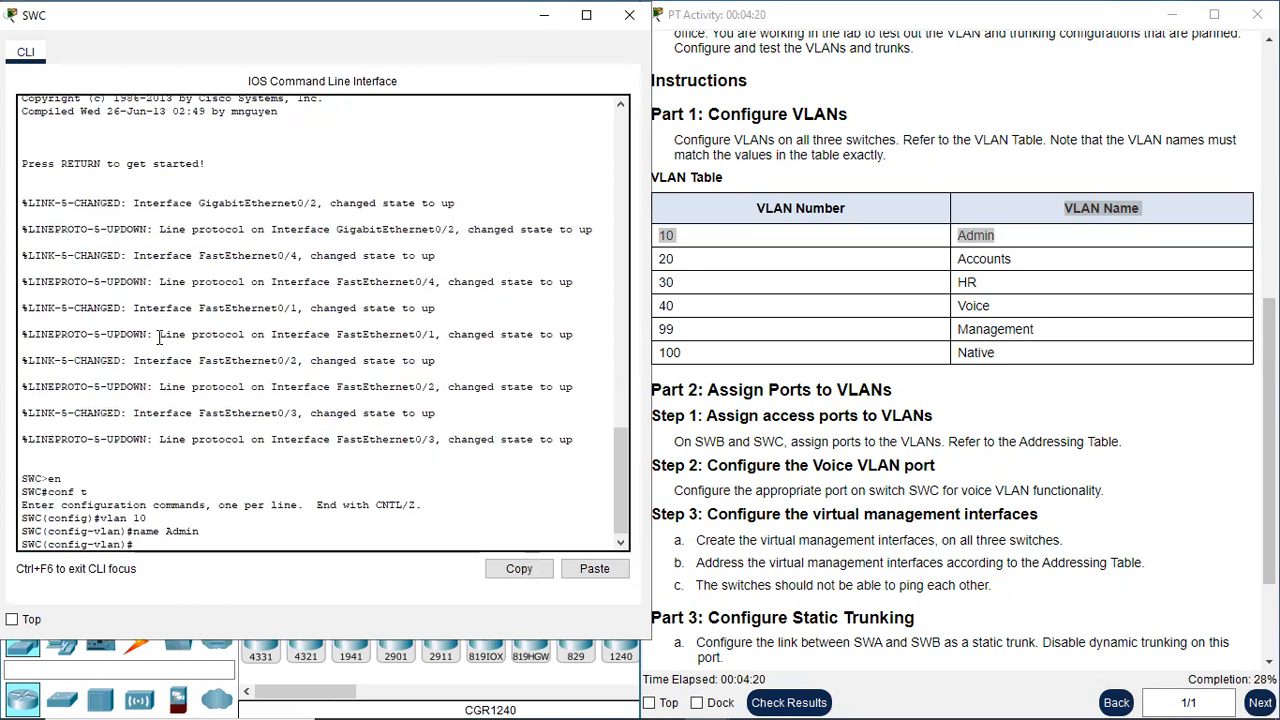
{"action": "key", "text": "Return"}
Create VLAN 20 on SWC and name it Accounts.
{"action": "type", "text": "vlan)#vlan"}
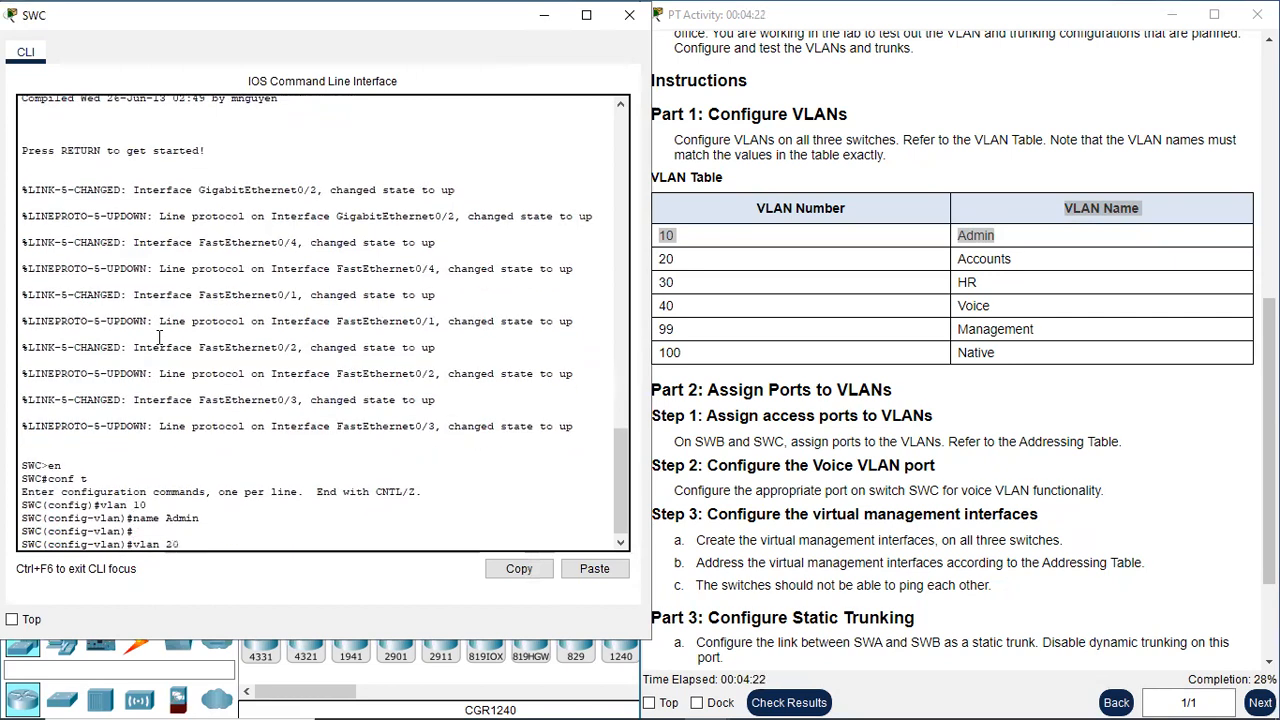
{"action": "type", "text": " 20"}
{"action": "key", "text": "Return"}
{"action": "type", "text": "name"}
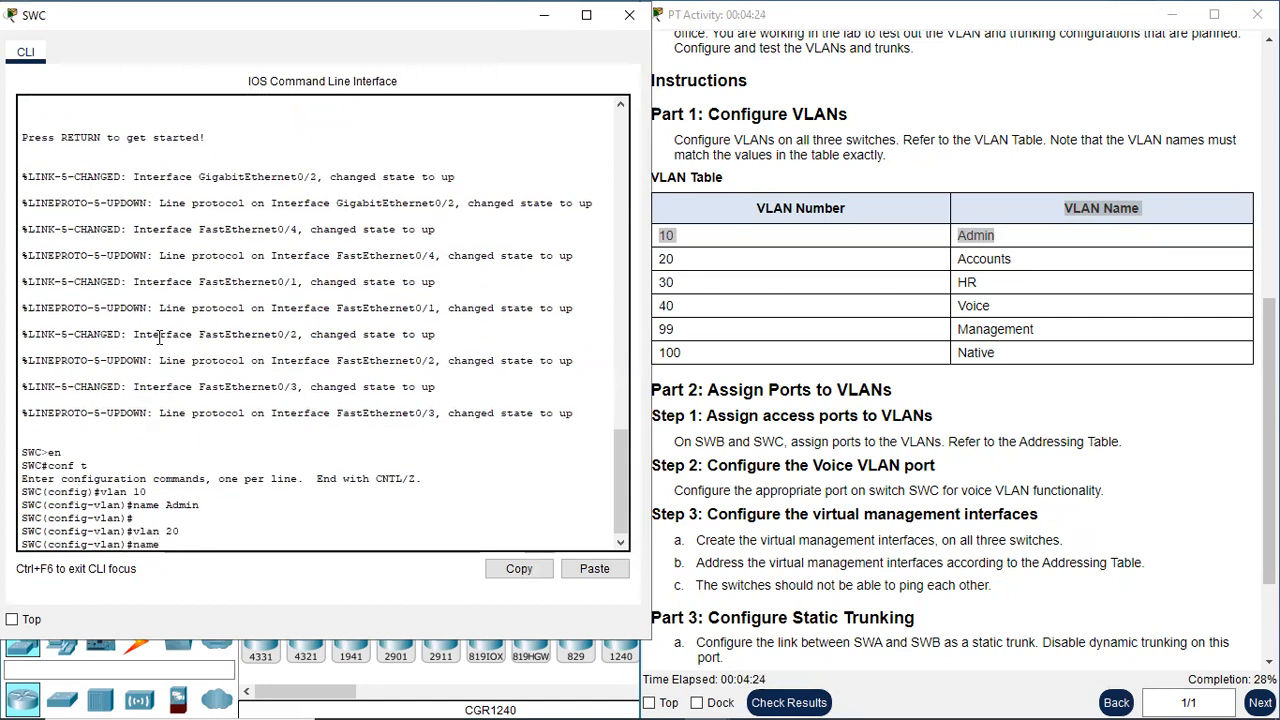
{"action": "type", "text": " Accouon"}
{"action": "key", "text": "BackSpace"}
{"action": "key", "text": "BackSpace"}
{"action": "type", "text": "nts"}
{"action": "key", "text": "Return"}
{"action": "key", "text": "Return"}
Create VLAN 30 on SWC and name it HR.
{"action": "type", "text": "vlan 30"}
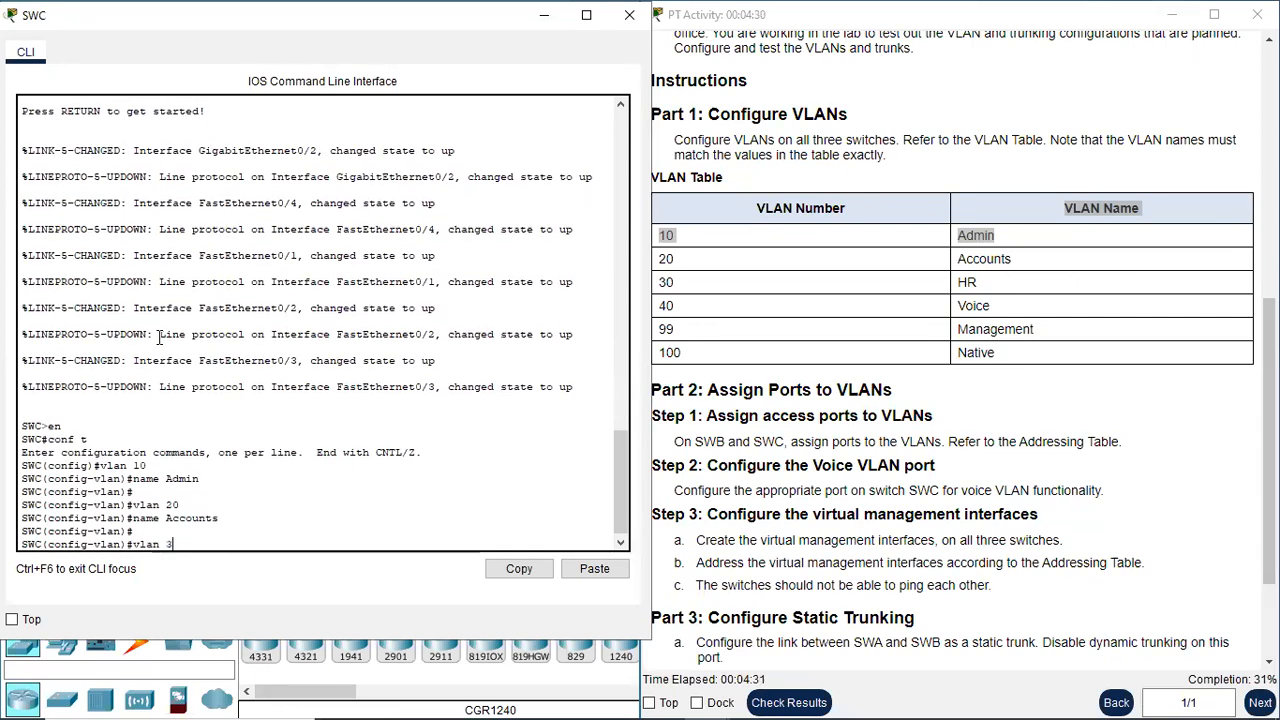
{"action": "key", "text": "Return"}
{"action": "key", "text": "Return"}
{"action": "type", "text": "n"}
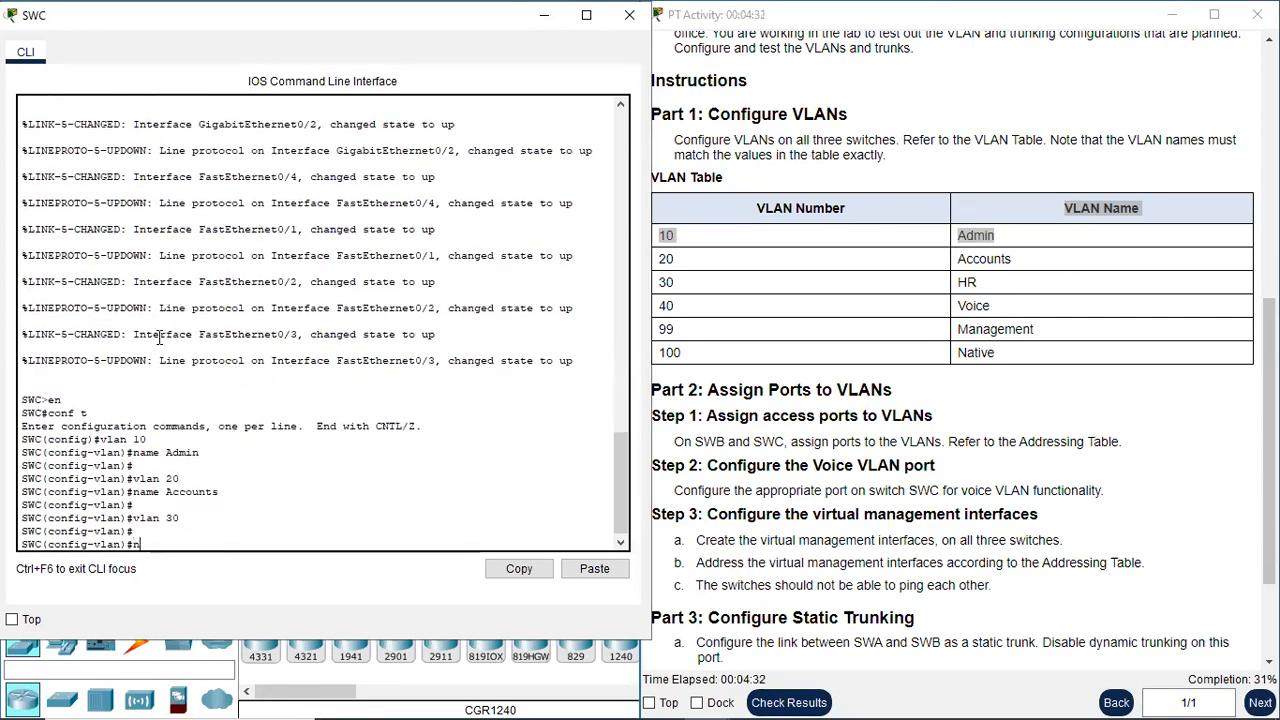
{"action": "type", "text": "ame HR"}
{"action": "key", "text": "Return"}
{"action": "key", "text": "Return"}
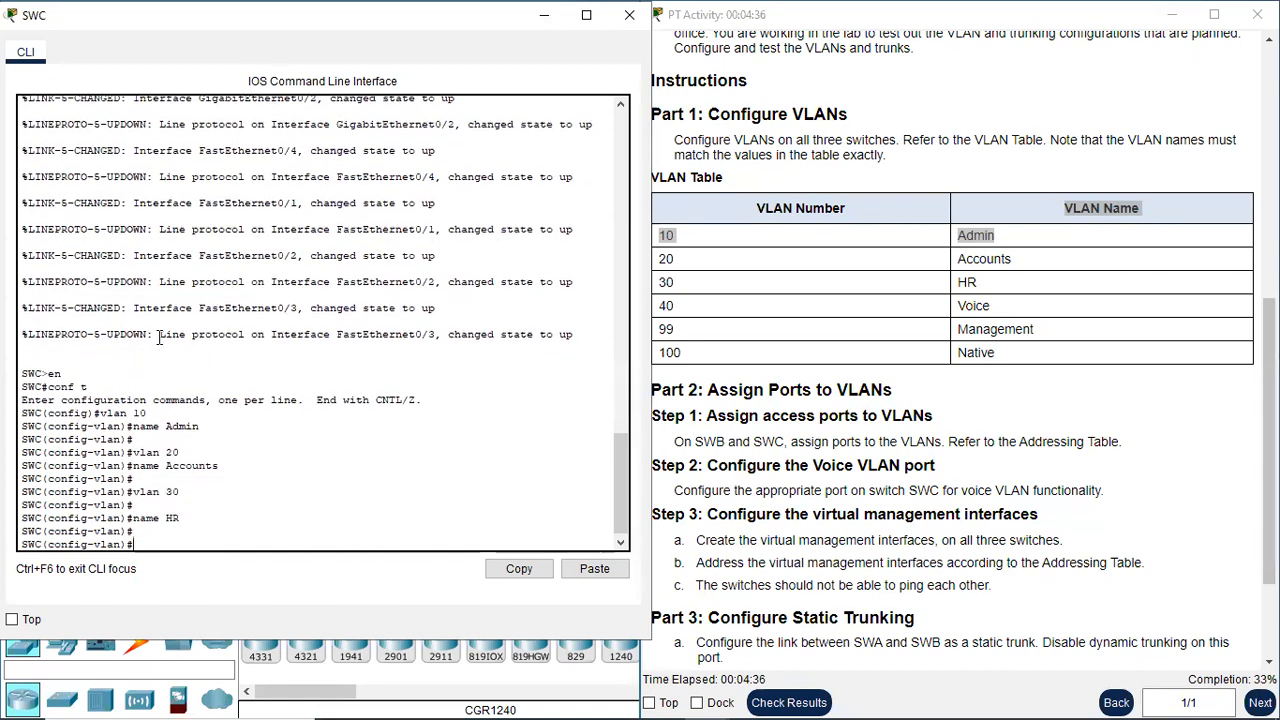
Create VLAN 40 on SWC and name it Voice.
{"action": "type", "text": "vlan 40"}
{"action": "key", "text": "Return"}
{"action": "type", "text": "name Voice"}
{"action": "key", "text": "Return"}
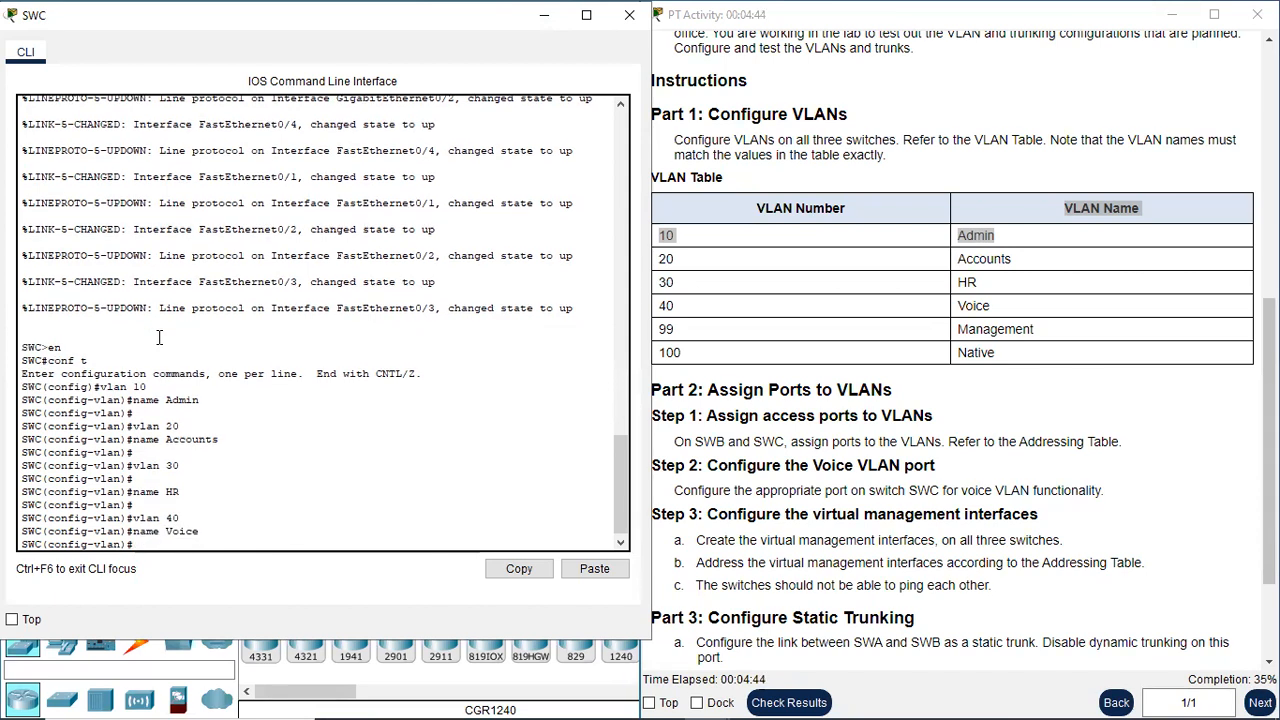
{"action": "key", "text": "Return"}
Create VLAN 99 on SWC and name it Management.
{"action": "type", "text": "vlan 9"}
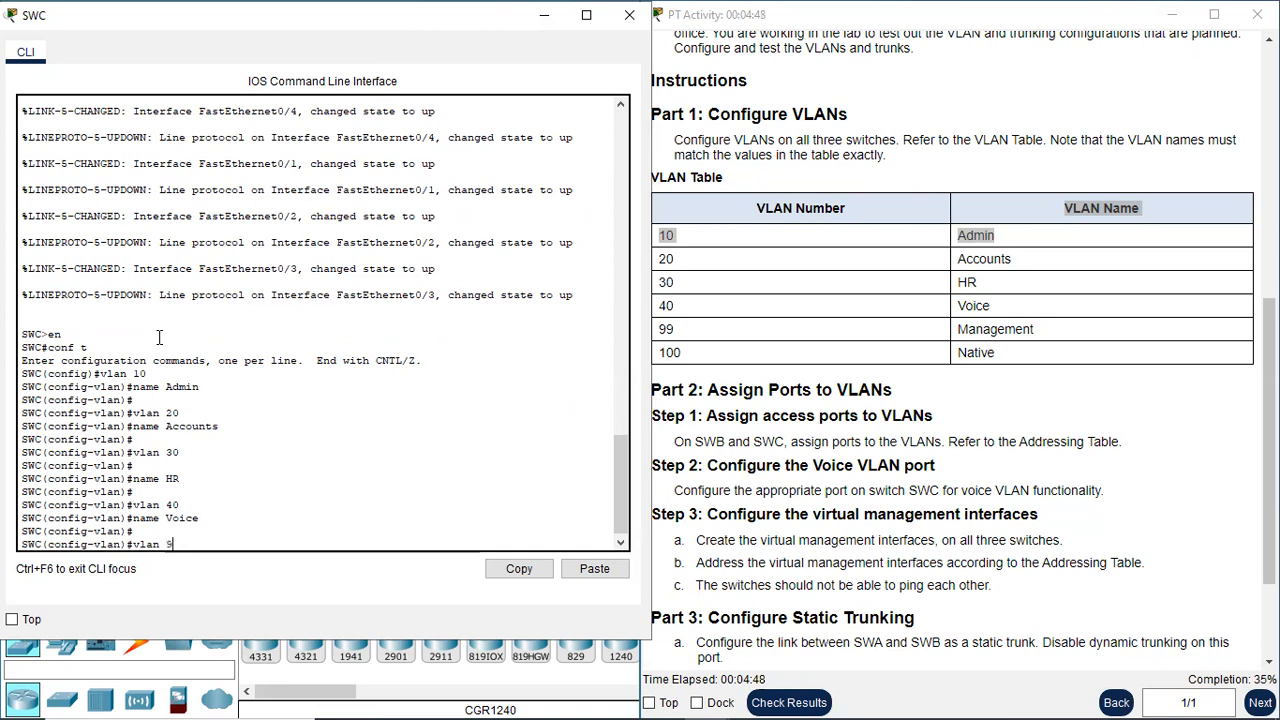
{"action": "type", "text": "9"}
{"action": "key", "text": "Return"}
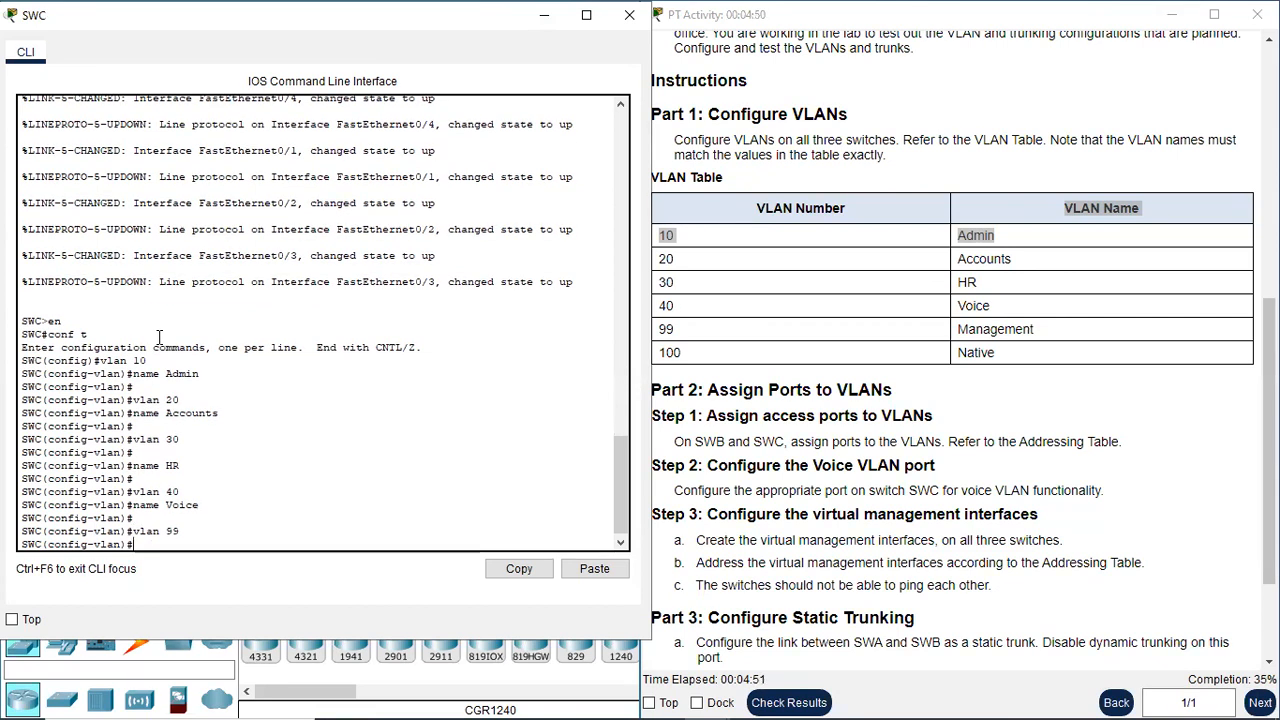
{"action": "type", "text": "name Management"}
{"action": "key", "text": "Return"}
Create VLAN 100 on SWC and name it Native.
{"action": "type", "text": "vlan 100"}
{"action": "key", "text": "Return"}
{"action": "type", "text": "name Native"}
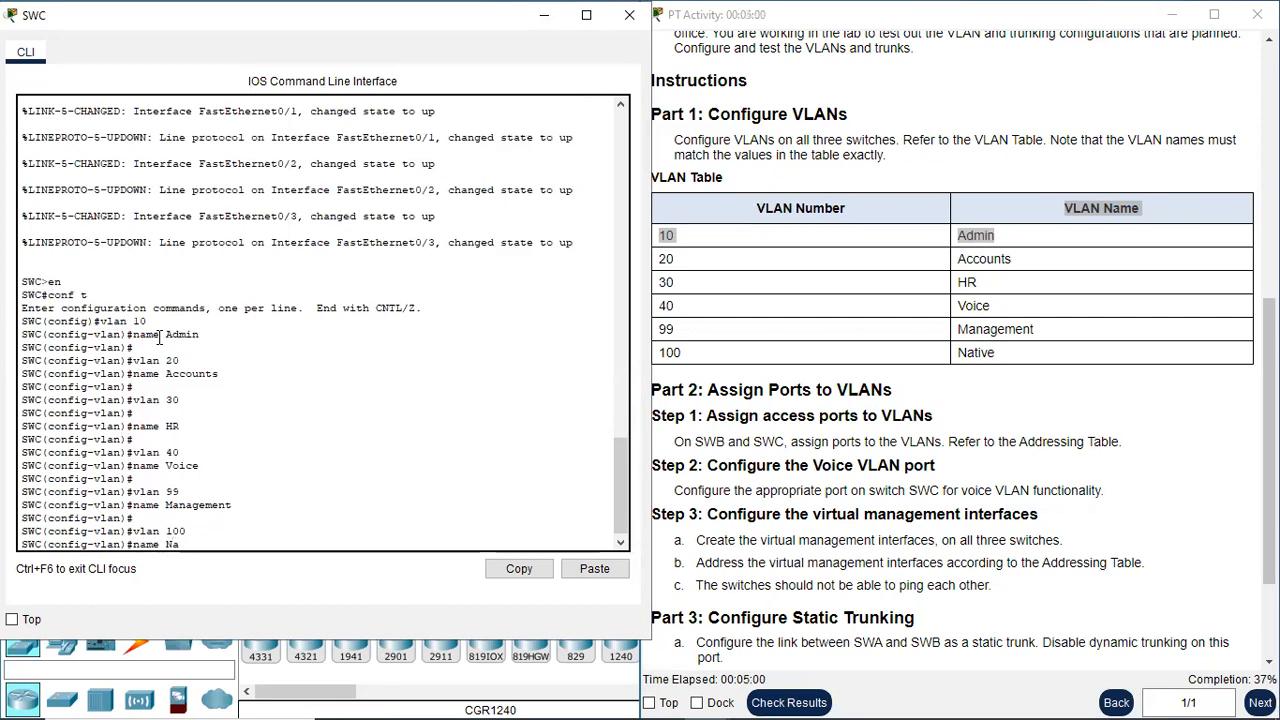
{"action": "key", "text": "Return"}
Leave configuration mode on SWC and close the switch's window.
{"action": "type", "text": "end"}
{"action": "key", "text": "Return"}
{"action": "key", "text": "Return"}
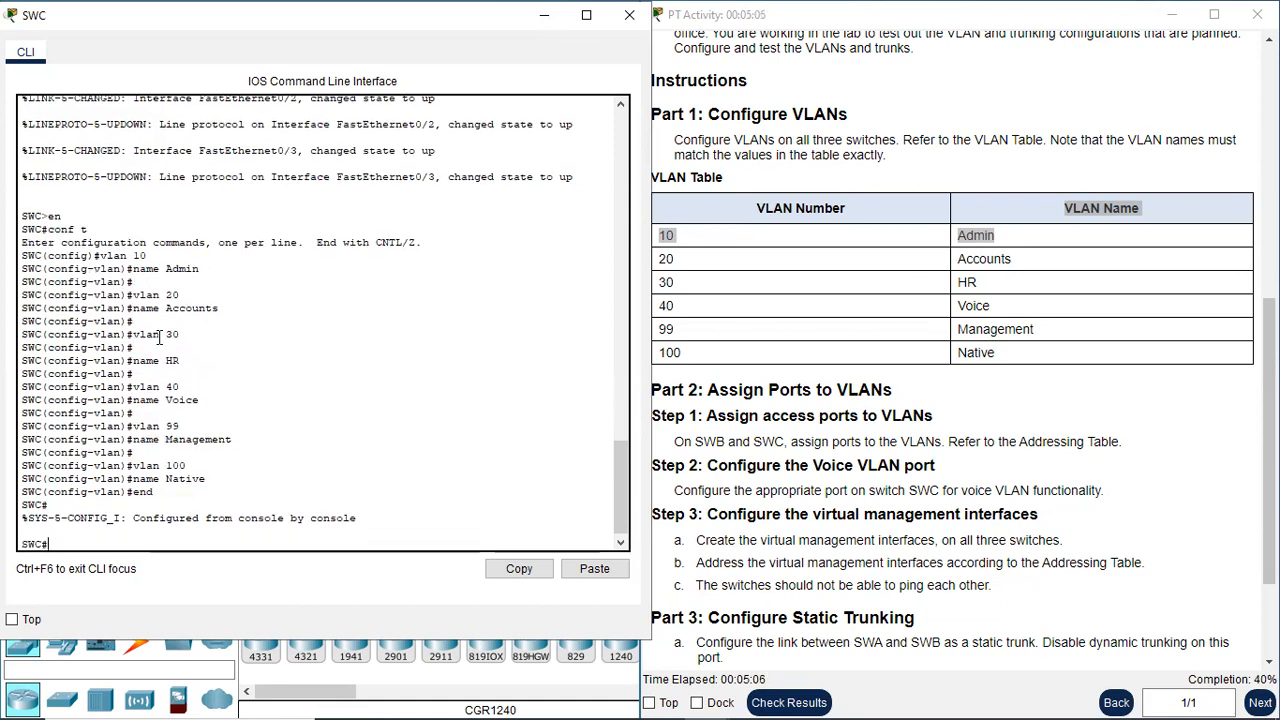
{"action": "left_click", "coordinate": [628, 16]}
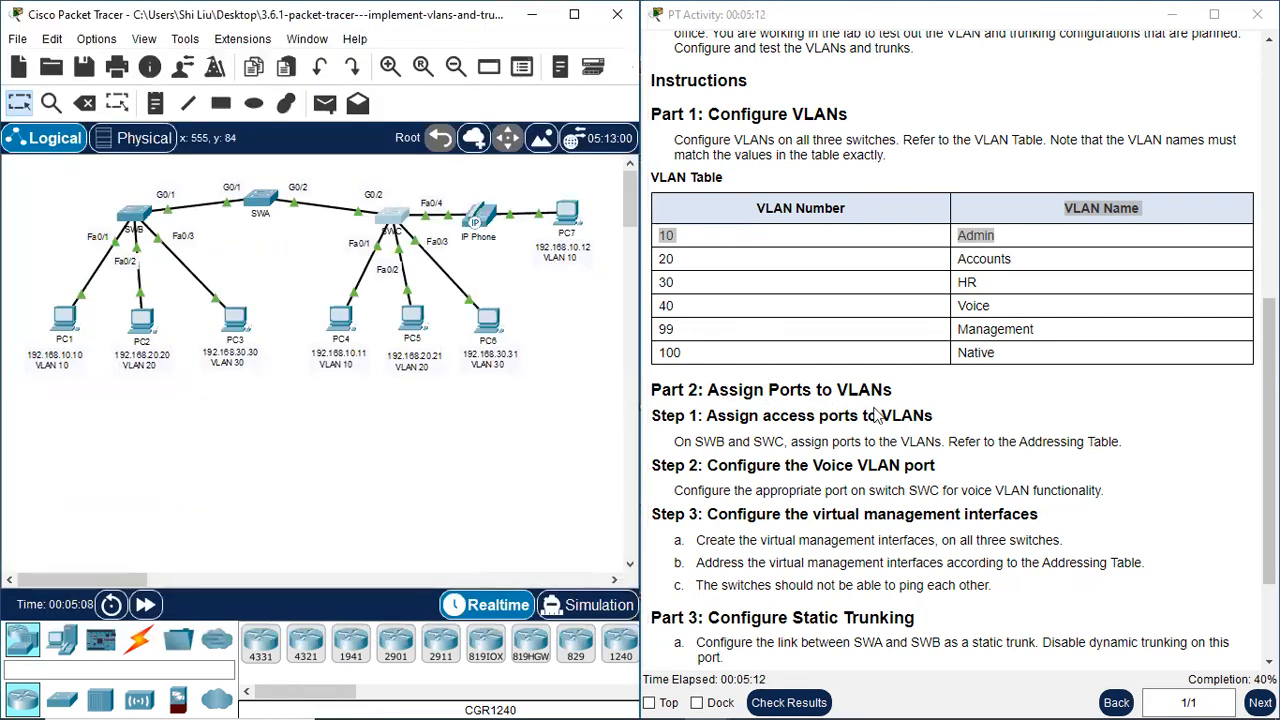
Examine the Part 2 access port instructions, SWB's port labels in the topology, and the Addressing Table's port-to-VLAN assignments.
{"action": "left_click_drag", "start_coordinate": [740, 416], "coordinate": [932, 416]}
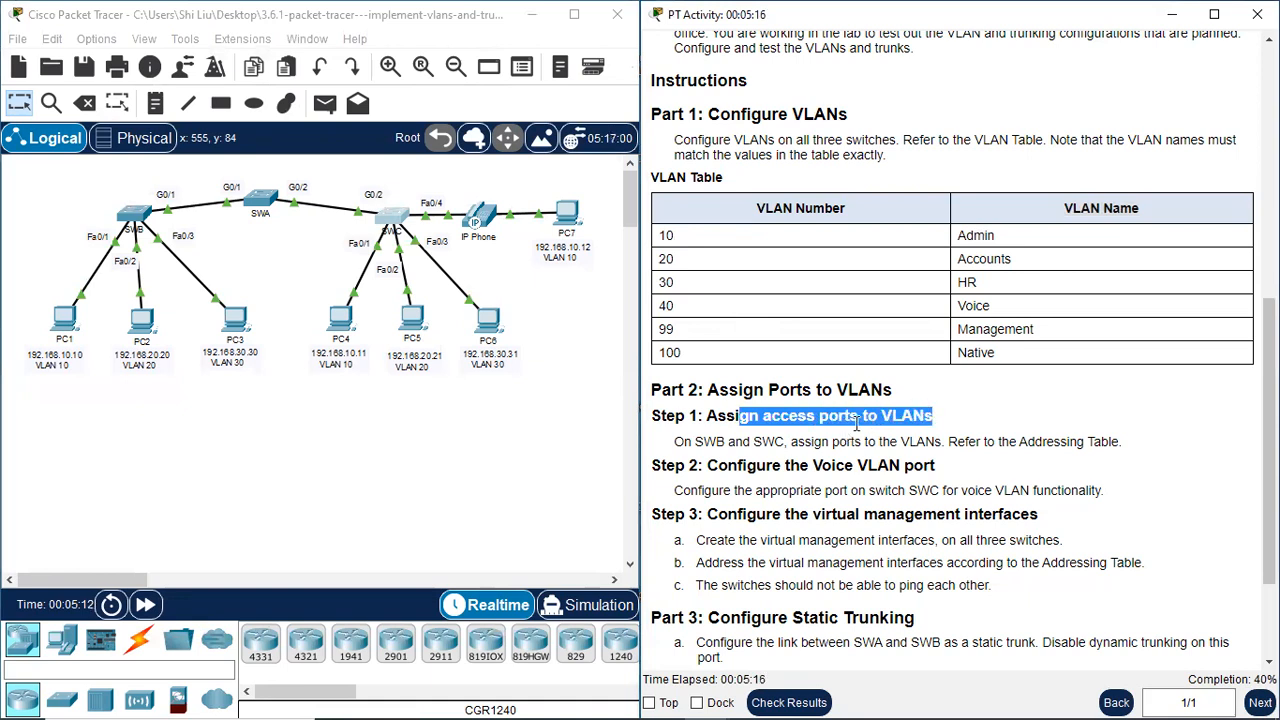
{"action": "left_click_drag", "start_coordinate": [41, 261], "coordinate": [266, 400]}
{"action": "left_click_drag", "start_coordinate": [49, 216], "coordinate": [214, 275]}
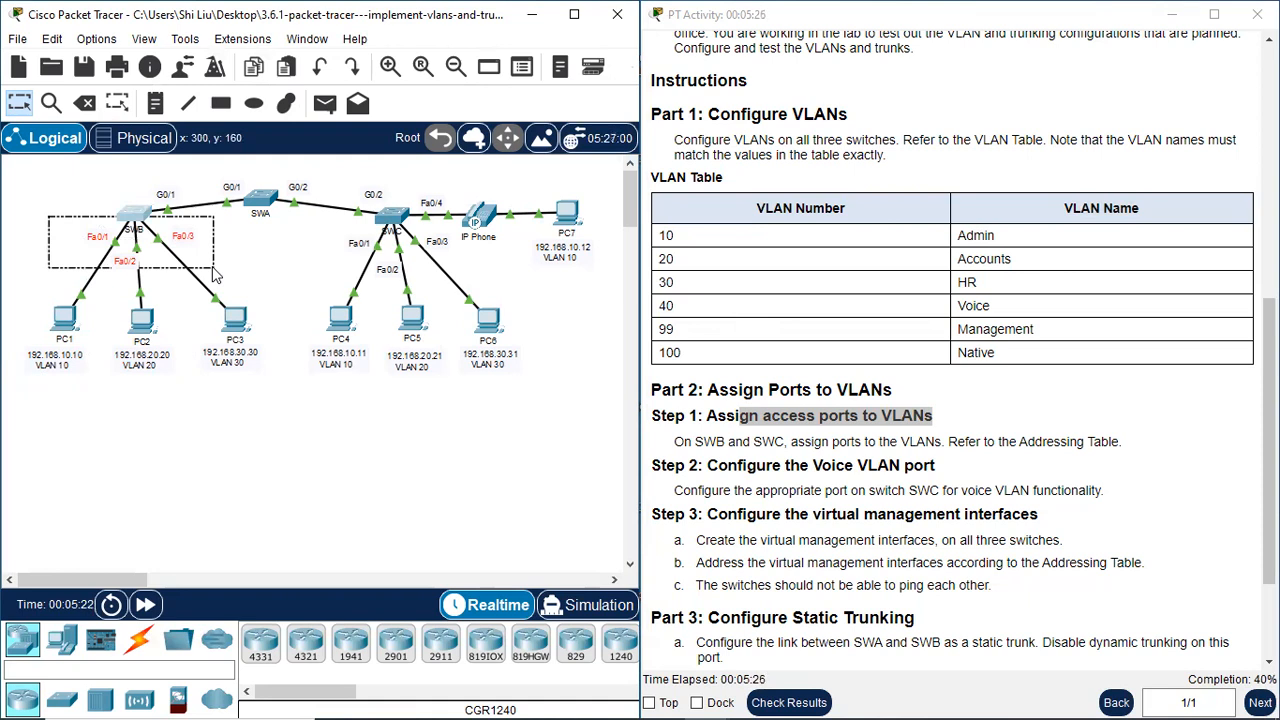
{"action": "mouse_move", "coordinate": [214, 275]}
{"action": "left_mouse_down"}
{"action": "mouse_move", "coordinate": [282, 356]}
{"action": "mouse_move", "coordinate": [268, 404]}
{"action": "mouse_move", "coordinate": [257, 392]}
{"action": "mouse_move", "coordinate": [259, 407]}
{"action": "mouse_move", "coordinate": [272, 205]}
{"action": "mouse_move", "coordinate": [209, 275]}
{"action": "left_mouse_up"}
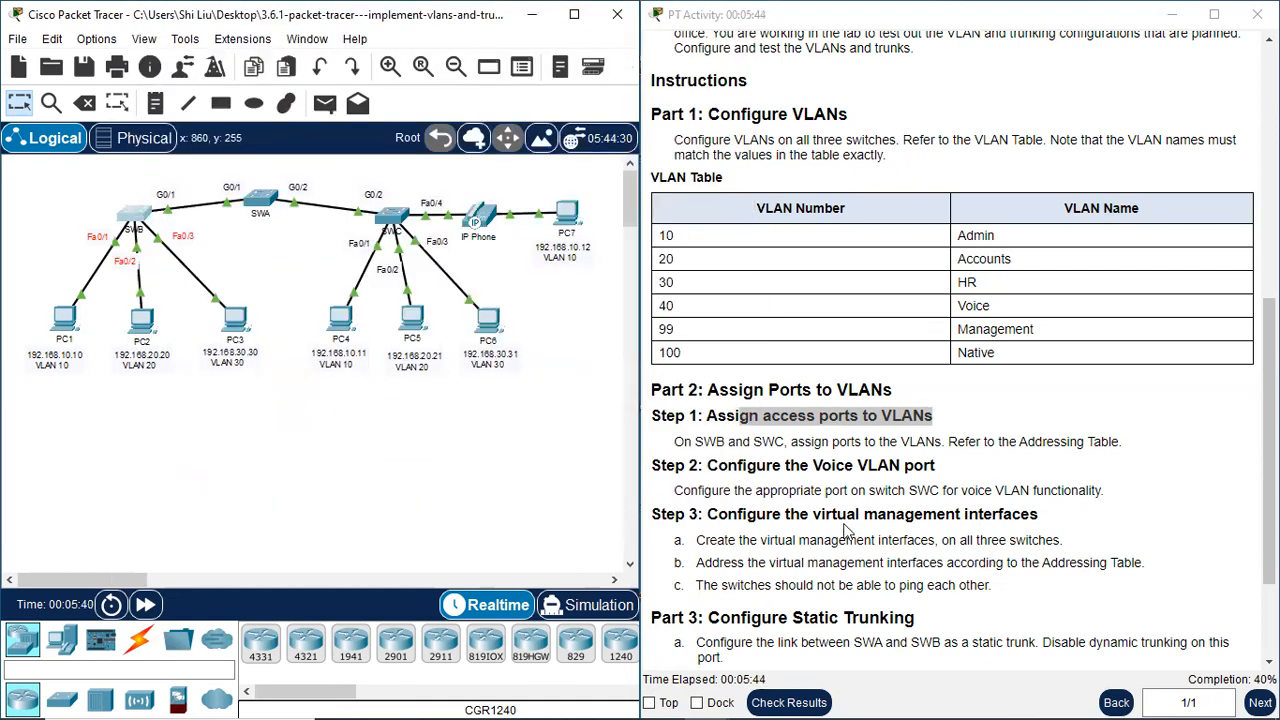
{"action": "left_click_drag", "start_coordinate": [1027, 441], "coordinate": [1133, 432]}
{"action": "scroll", "coordinate": [1133, 432], "scroll_direction": "up", "scroll_amount": 5}
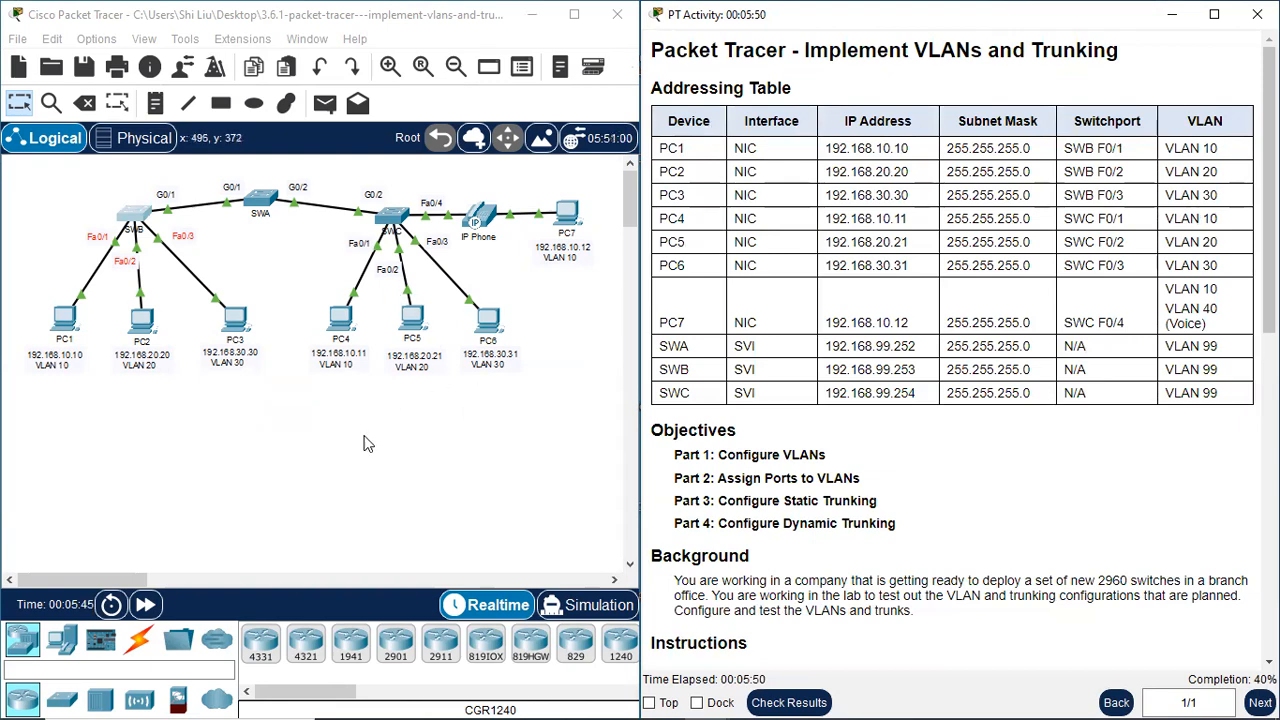
{"action": "scroll", "coordinate": [950, 385], "scroll_direction": "down", "scroll_amount": 6}
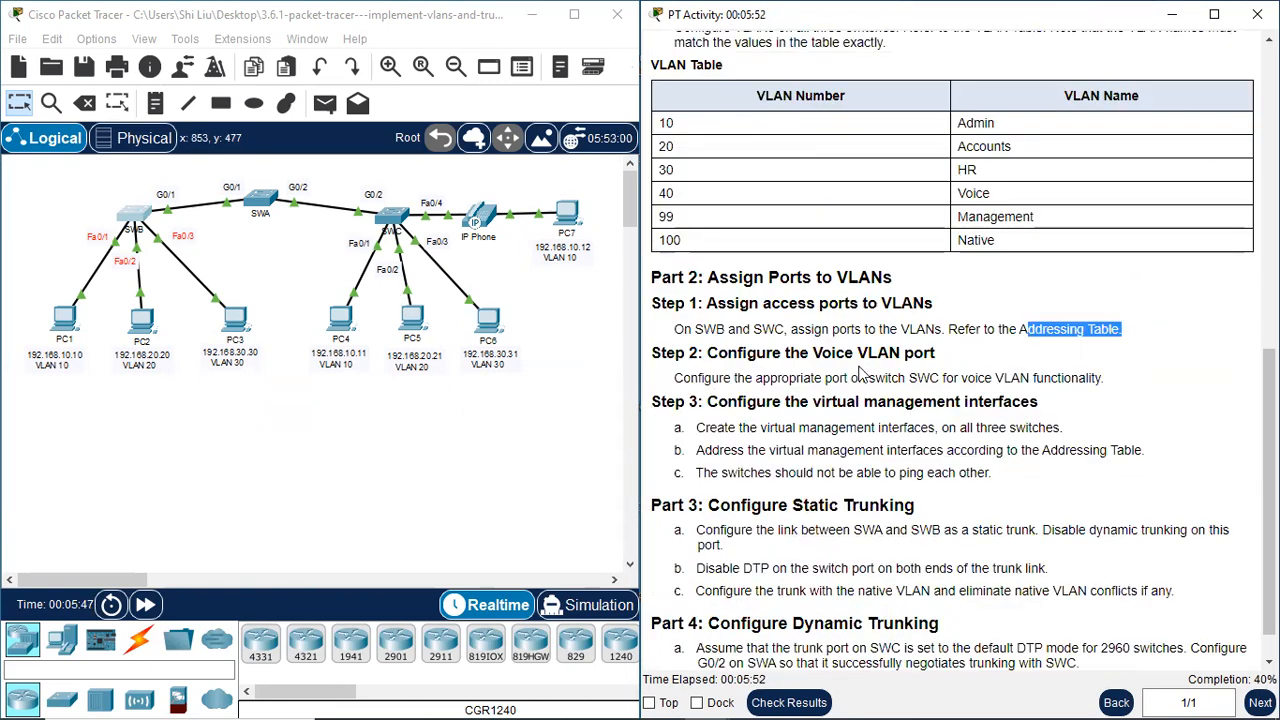
{"action": "left_click_drag", "start_coordinate": [702, 329], "coordinate": [1080, 328]}
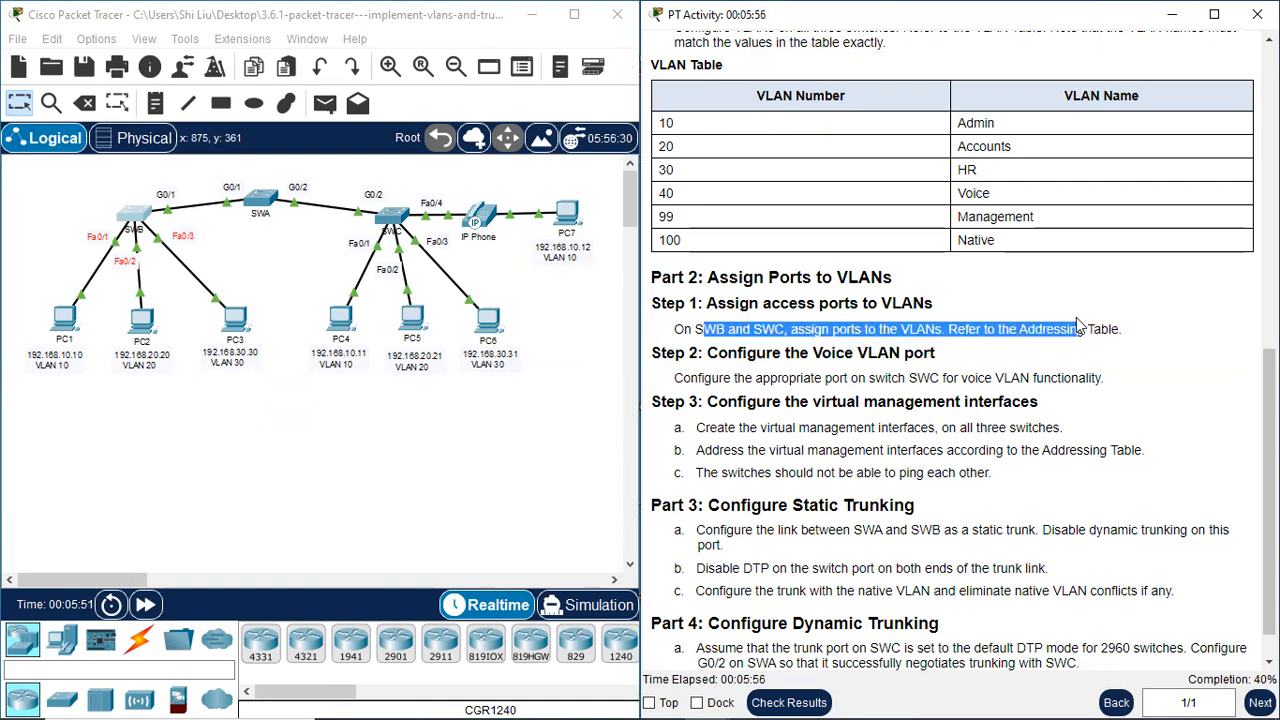
Open SWB's command line and return from VLAN configuration to global configuration mode.
{"action": "left_click", "coordinate": [359, 503]}
{"action": "left_click", "coordinate": [138, 214]}
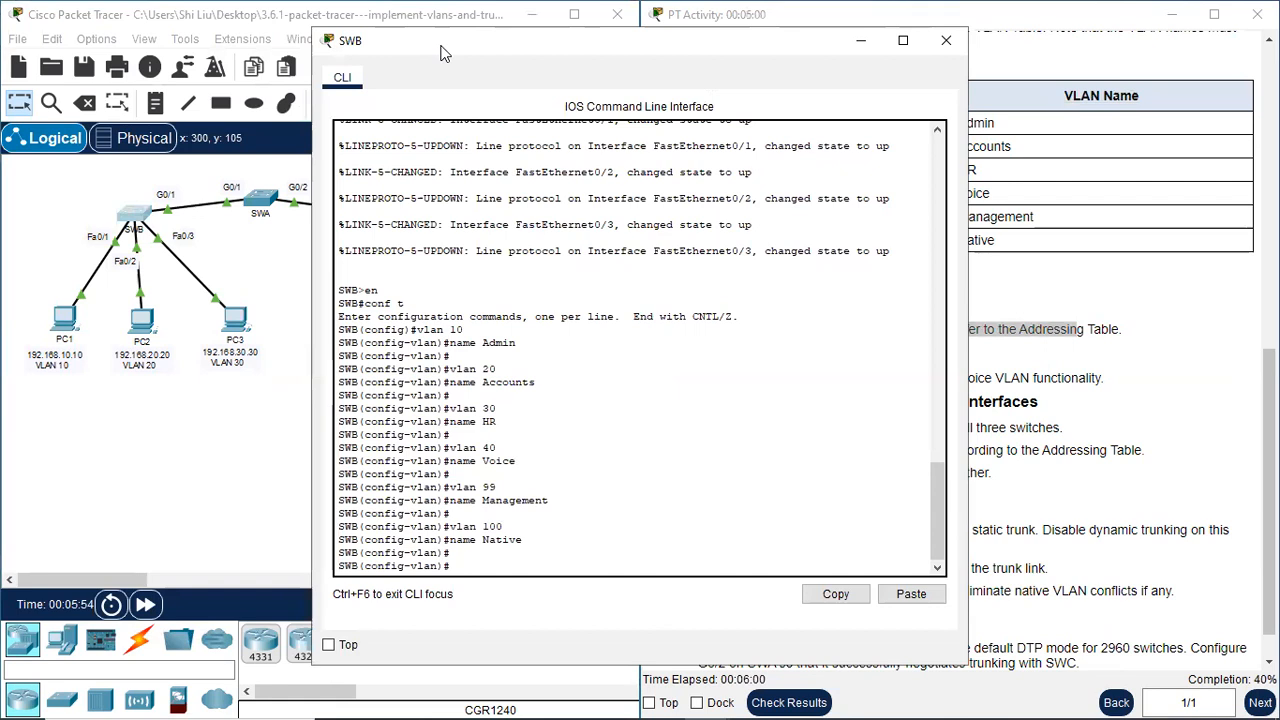
{"action": "left_click_drag", "start_coordinate": [445, 53], "coordinate": [618, 47]}
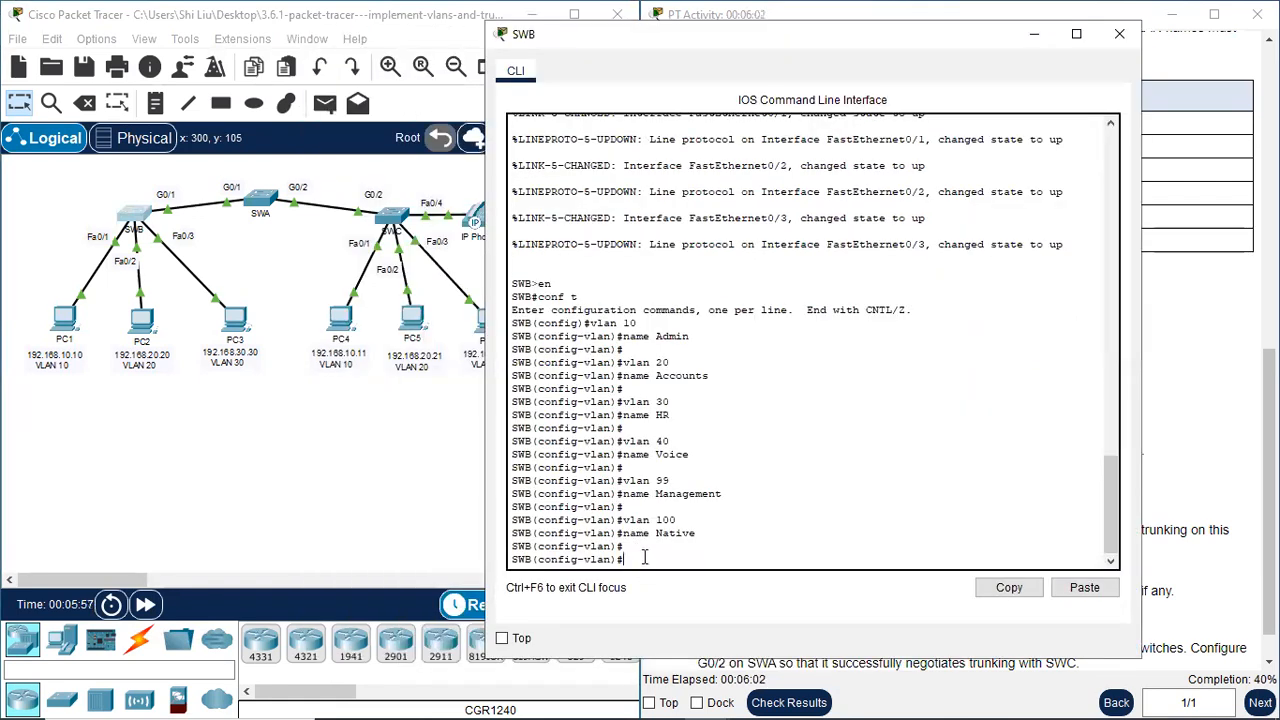
{"action": "type", "text": "enit"}
{"action": "key", "text": "Return"}
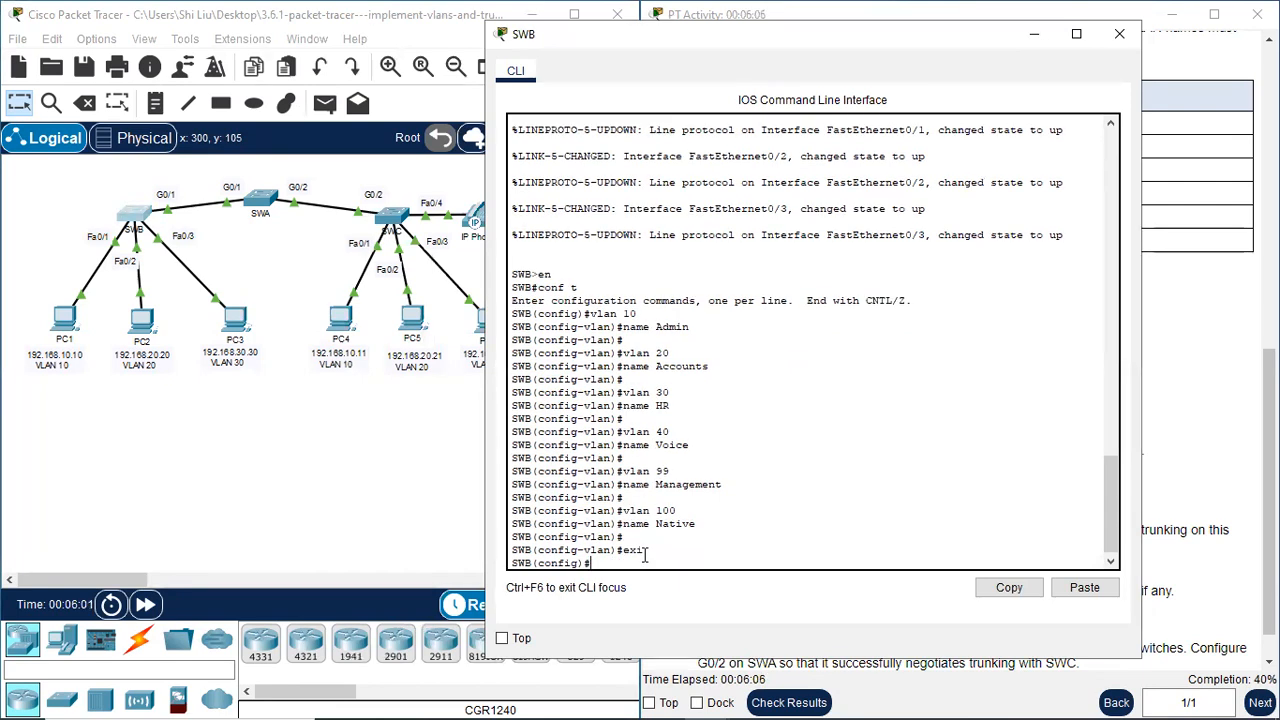
{"action": "type", "text": "int"}
{"action": "key", "text": "BackSpace"}
{"action": "key", "text": "BackSpace"}
{"action": "key", "text": "BackSpace"}
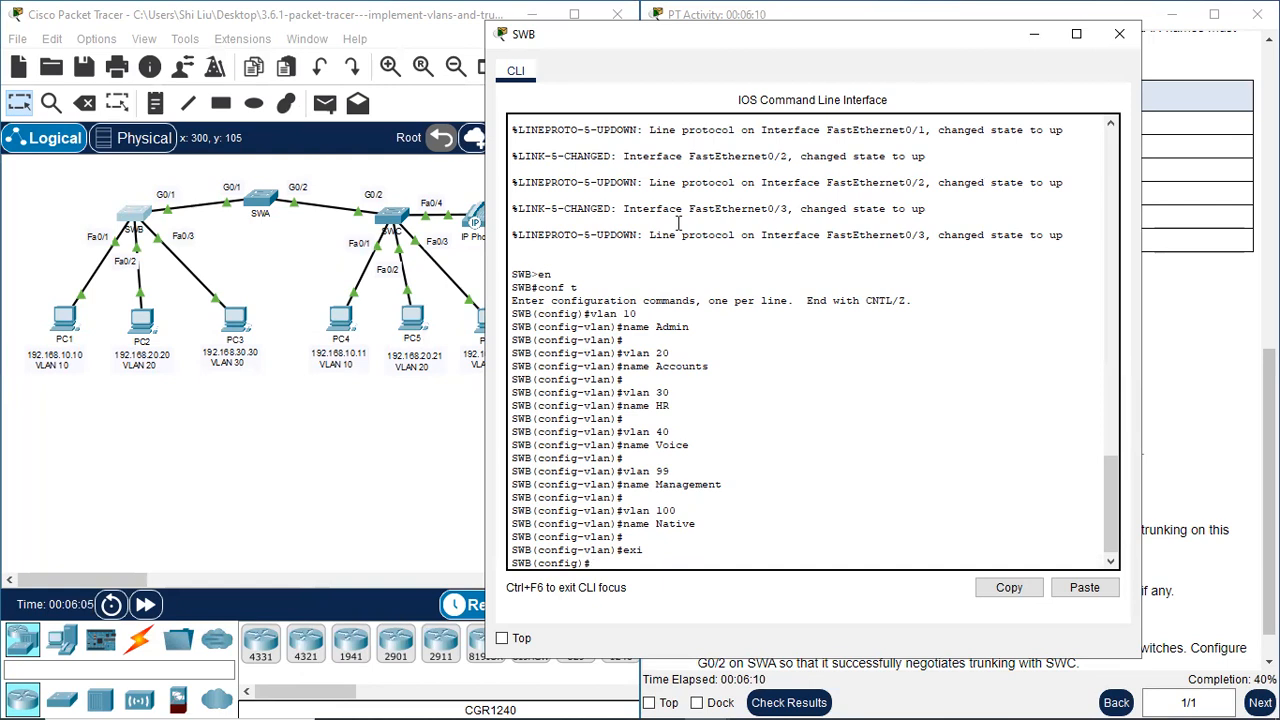
{"action": "key", "text": "Return"}
{"action": "key", "text": "Return"}
{"action": "key", "text": "Return"}
Configure SWB's interface f0/1 as an access port and assign it to VLAN 10.
{"action": "type", "text": "int f0/1"}
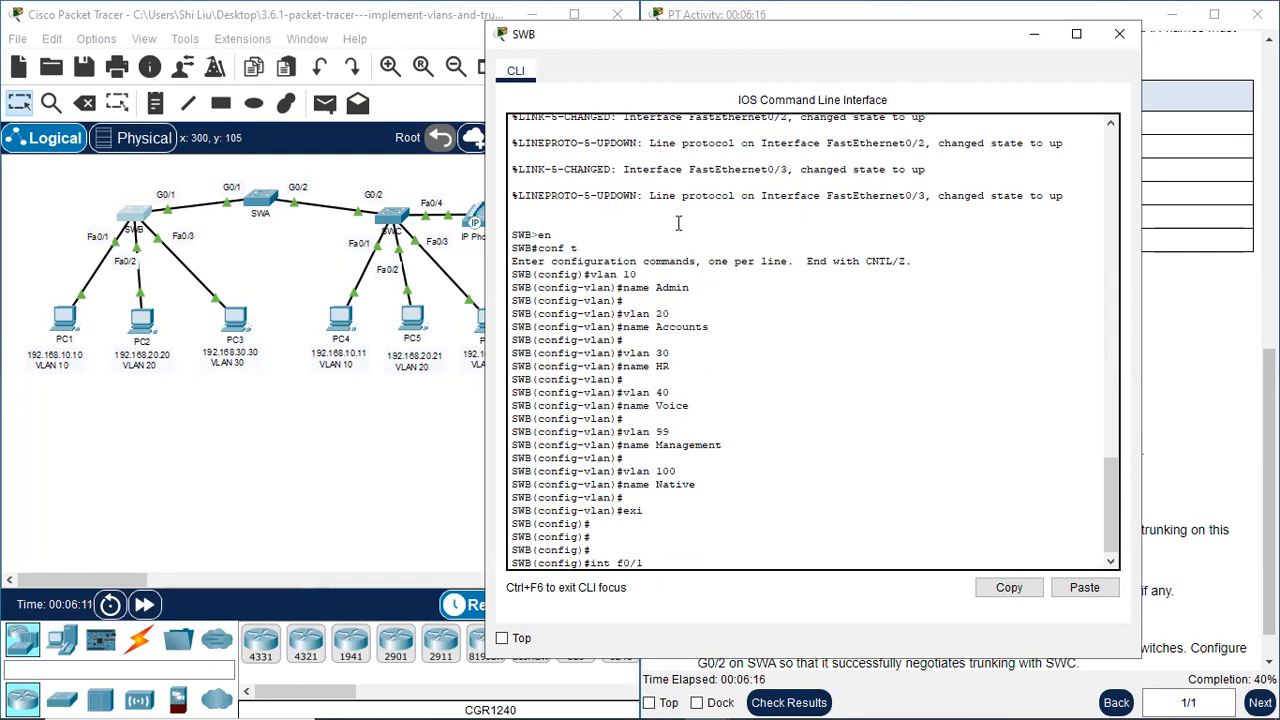
{"action": "key", "text": "Return"}
{"action": "type", "text": "switchpor"}
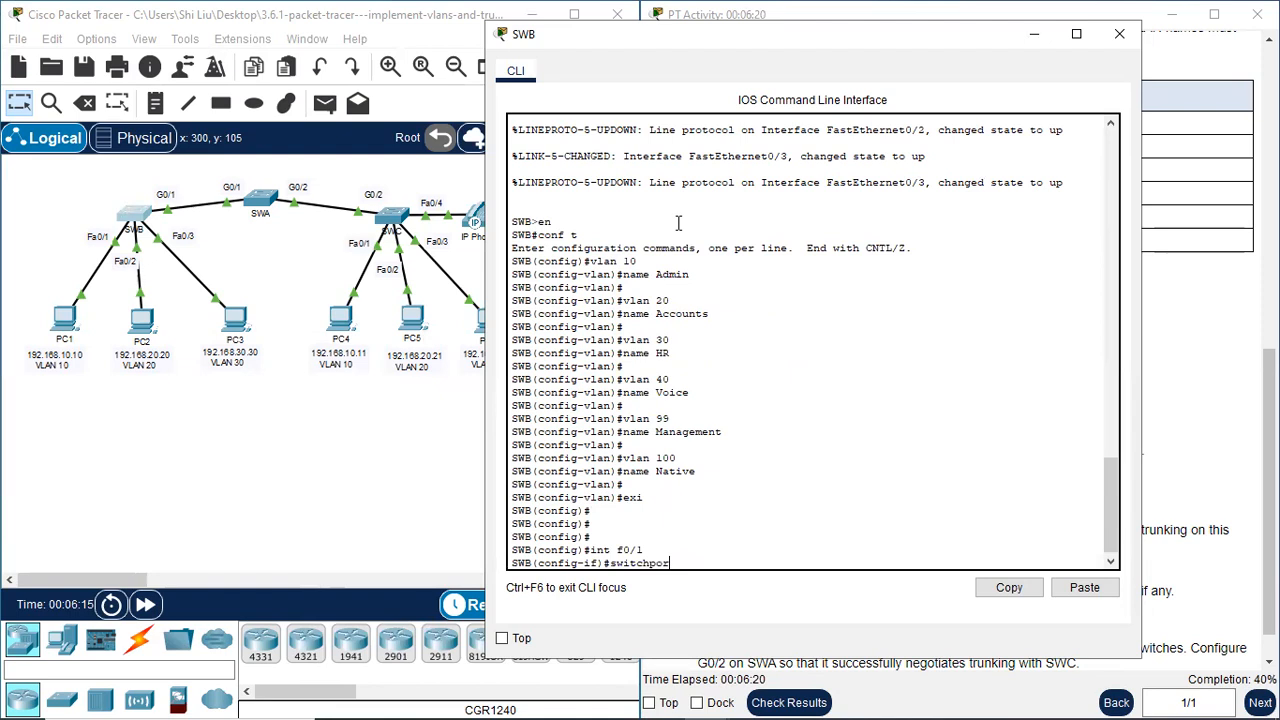
{"action": "type", "text": "t mode access"}
{"action": "key", "text": "Return"}
{"action": "type", "text": "switchport access vlan "}
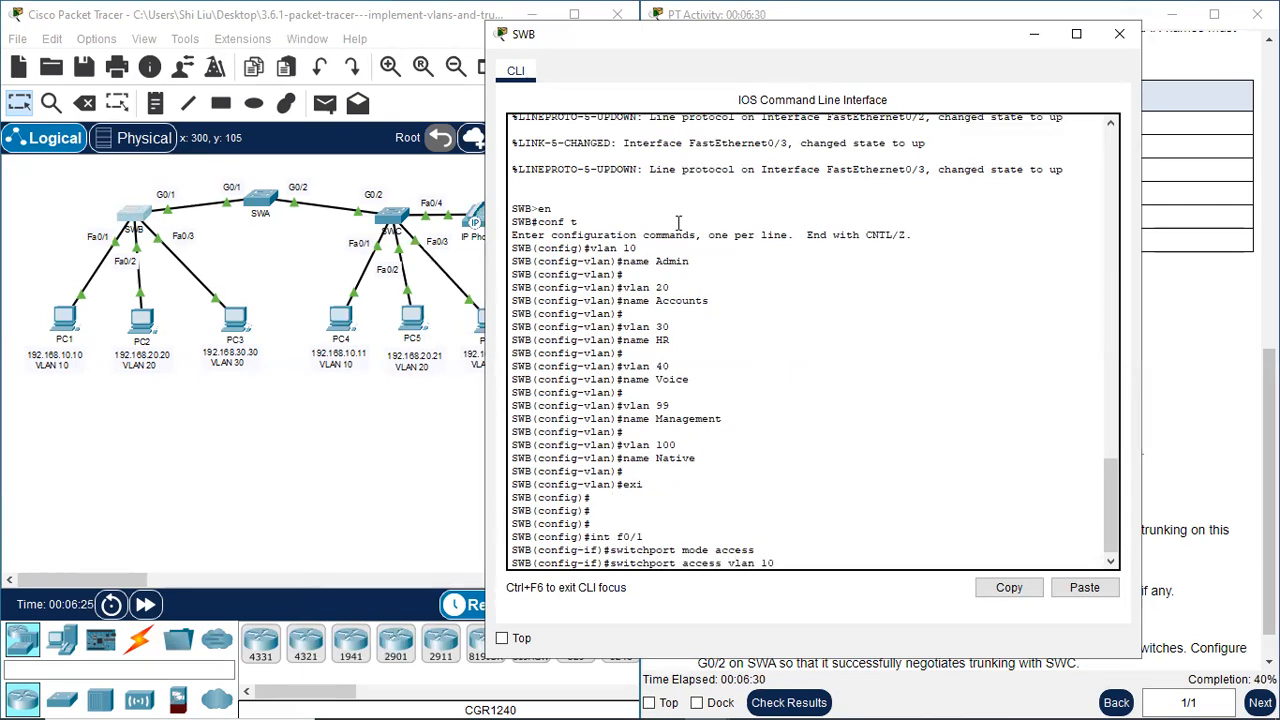
{"action": "type", "text": "10"}
{"action": "key", "text": "Return"}
{"action": "key", "text": "Return"}
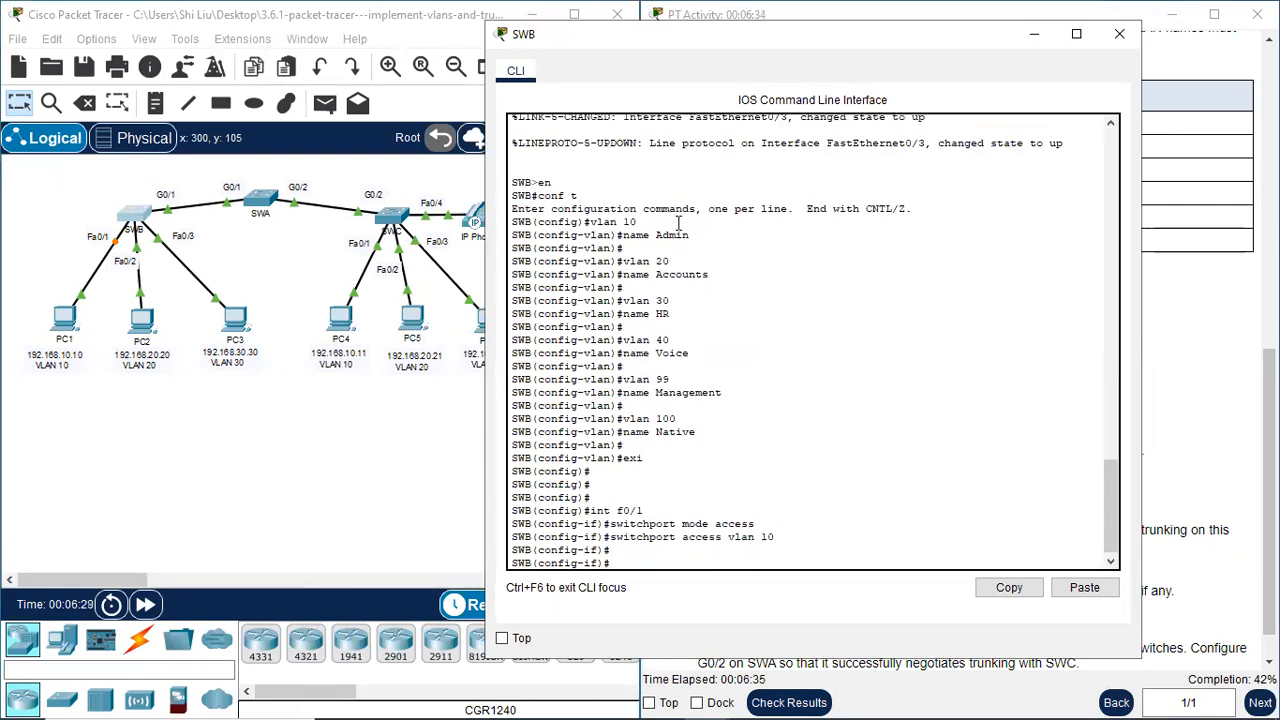
Enter interface f0/2 on SWB and set its switchport mode to access.
{"action": "key", "text": "Up"}
{"action": "key", "text": "Up"}
{"action": "key", "text": "Up"}
{"action": "key", "text": "BackSpace"}
{"action": "type", "text": "2"}
{"action": "key", "text": "Return"}
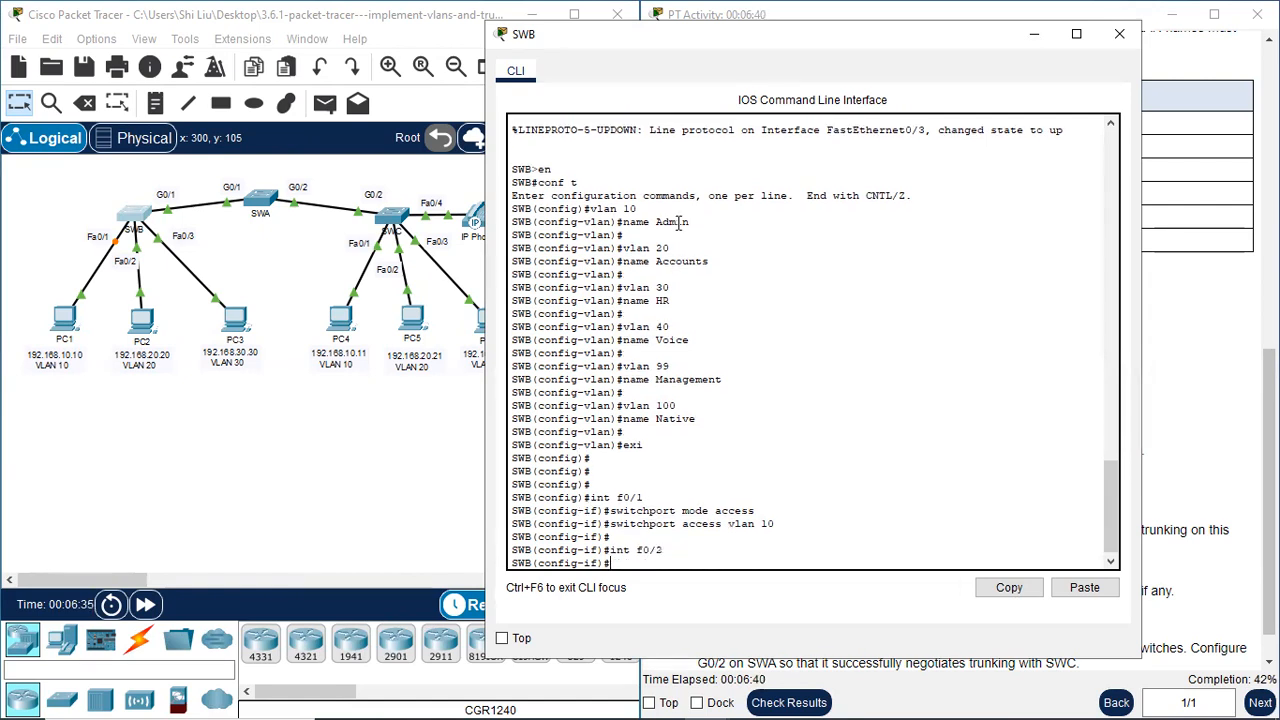
{"action": "key", "text": "Up"}
{"action": "key", "text": "Up"}
{"action": "key", "text": "Up"}
{"action": "key", "text": "Return"}
Assign SWB's interface f0/2 to access VLAN 20.
{"action": "key", "text": "Up"}
{"action": "key", "text": "Up"}
{"action": "key", "text": "Up"}
{"action": "key", "text": "BackSpace"}
{"action": "key", "text": "BackSpace"}
{"action": "type", "text": "20"}
{"action": "key", "text": "Return"}
{"action": "key", "text": "Return"}
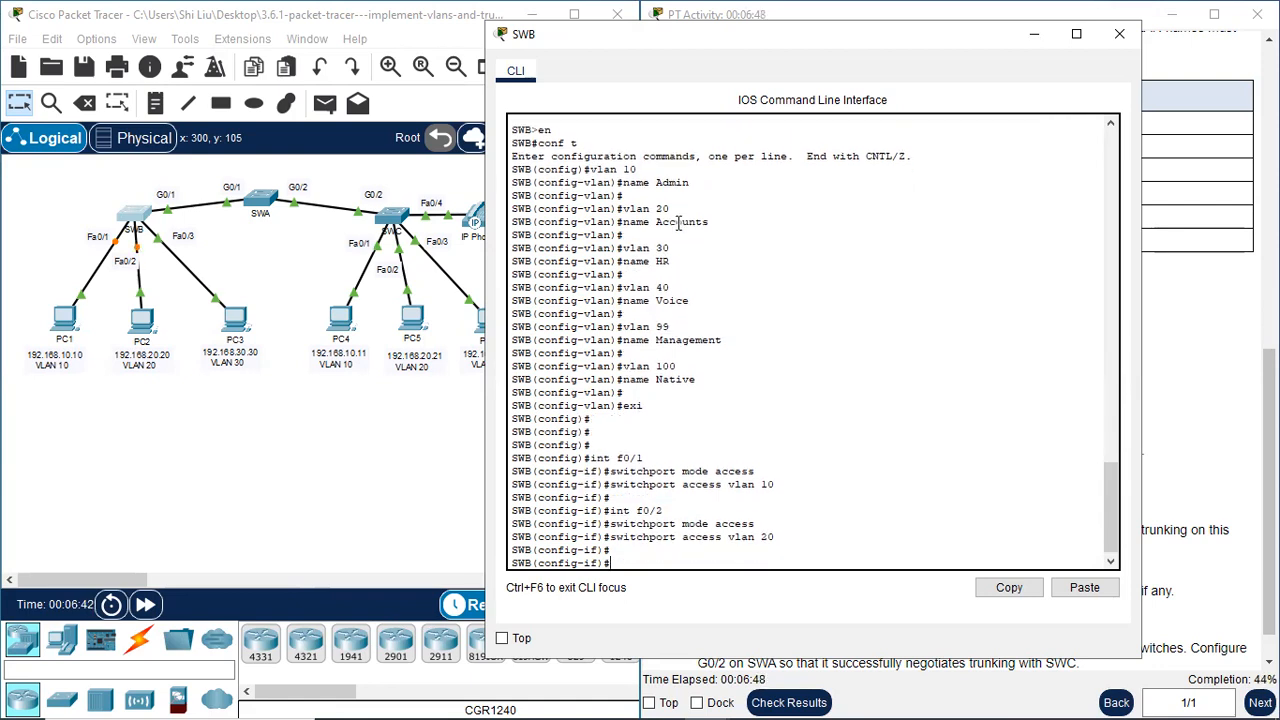
Enter interface f0/3 on SWB and set its switchport mode to access.
{"action": "key", "text": "Up"}
{"action": "key", "text": "Up"}
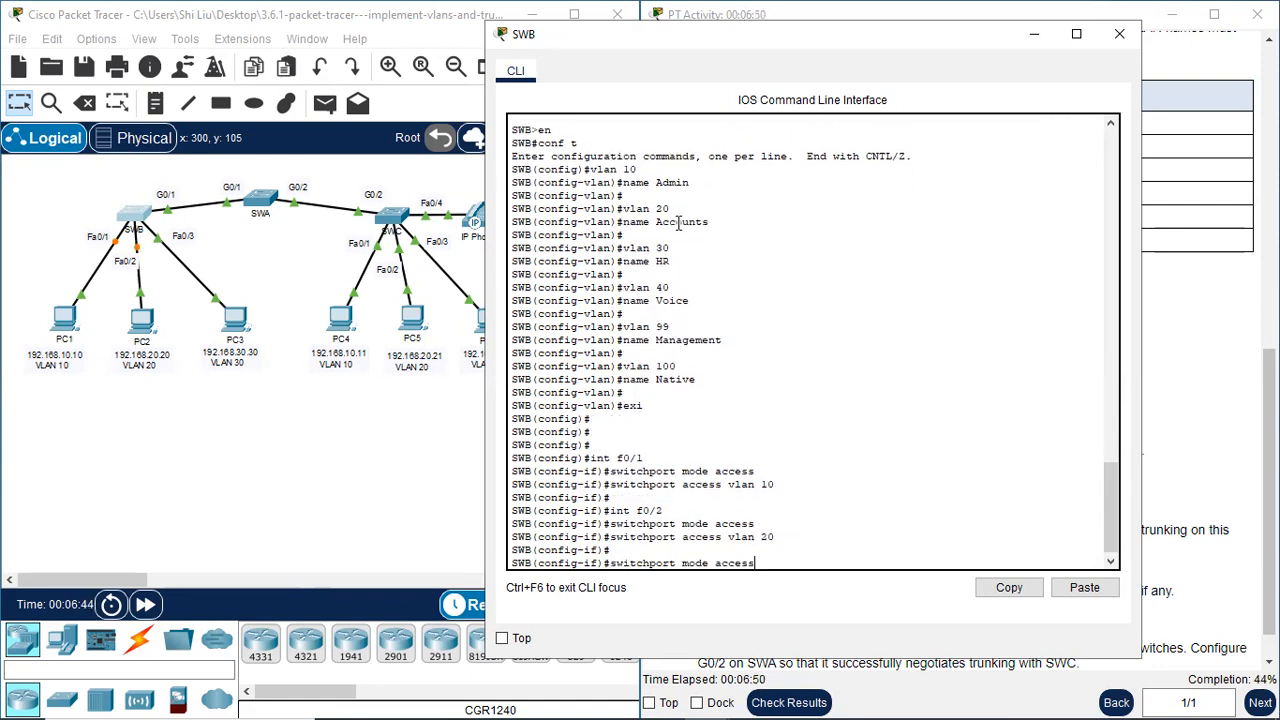
{"action": "key", "text": "Up"}
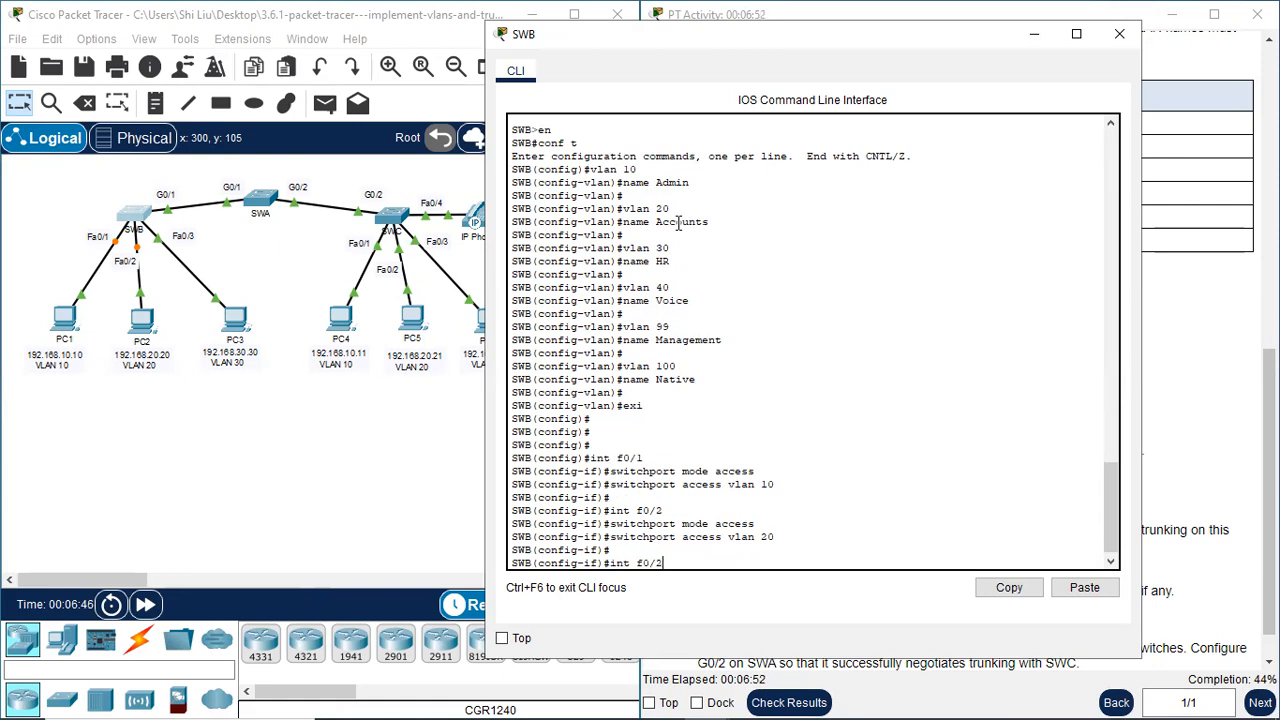
{"action": "key", "text": "BackSpace"}
{"action": "type", "text": "3"}
{"action": "key", "text": "Return"}
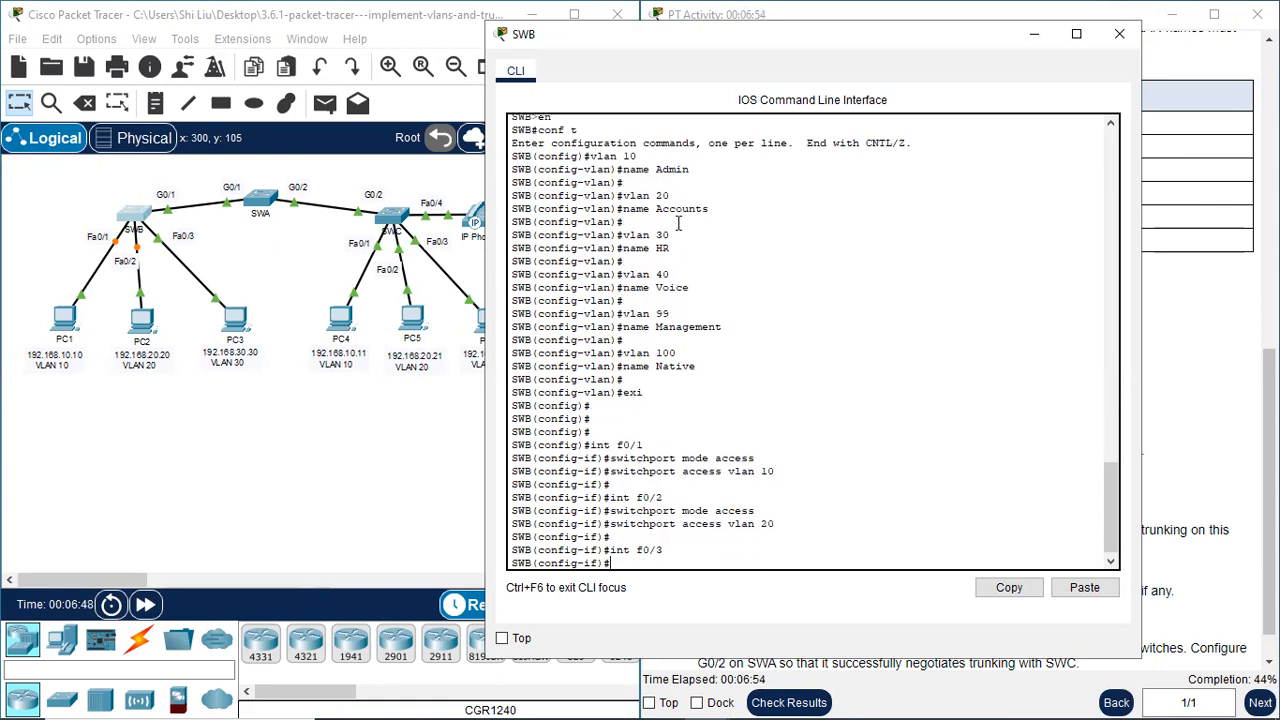
{"action": "key", "text": "Up"}
{"action": "key", "text": "Up"}
{"action": "key", "text": "Up"}
{"action": "key", "text": "Return"}
Assign SWB's interface f0/3 to access VLAN 30 and close the switch's window.
{"action": "key", "text": "Up"}
{"action": "key", "text": "Up"}
{"action": "key", "text": "Up"}
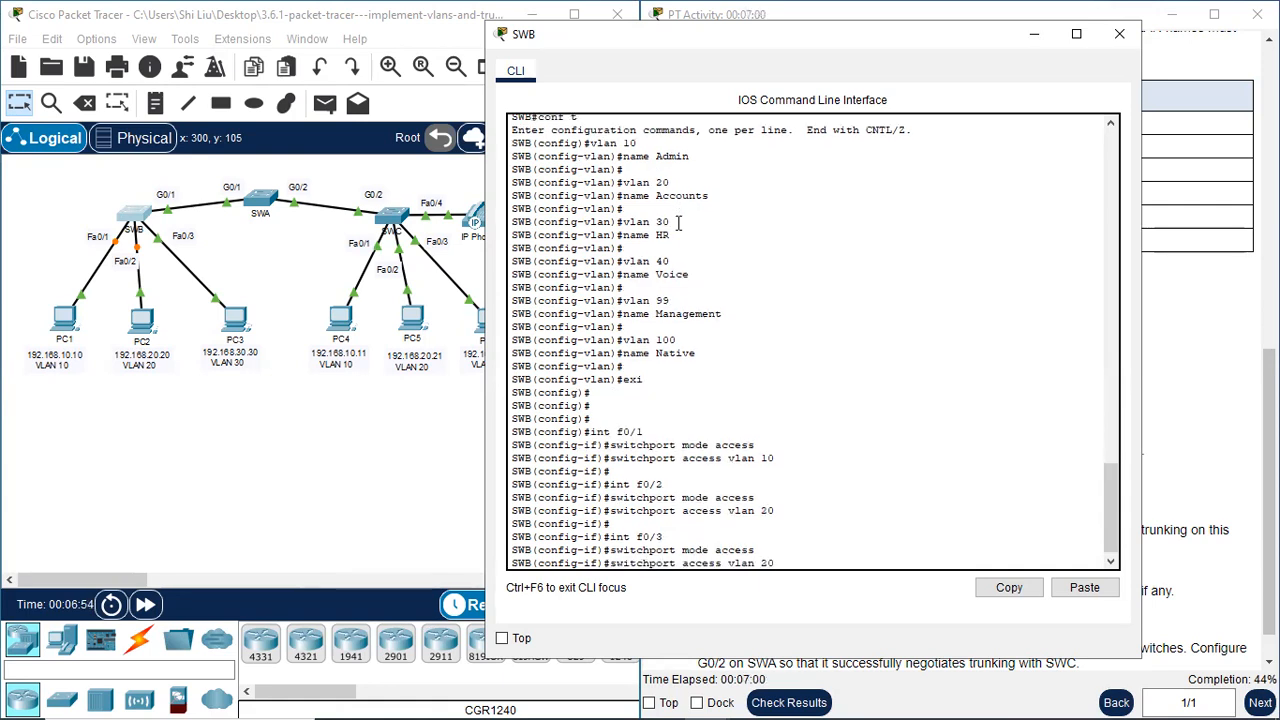
{"action": "key", "text": "BackSpace"}
{"action": "type", "text": "0"}
{"action": "key", "text": "Return"}
{"action": "key", "text": "Return"}
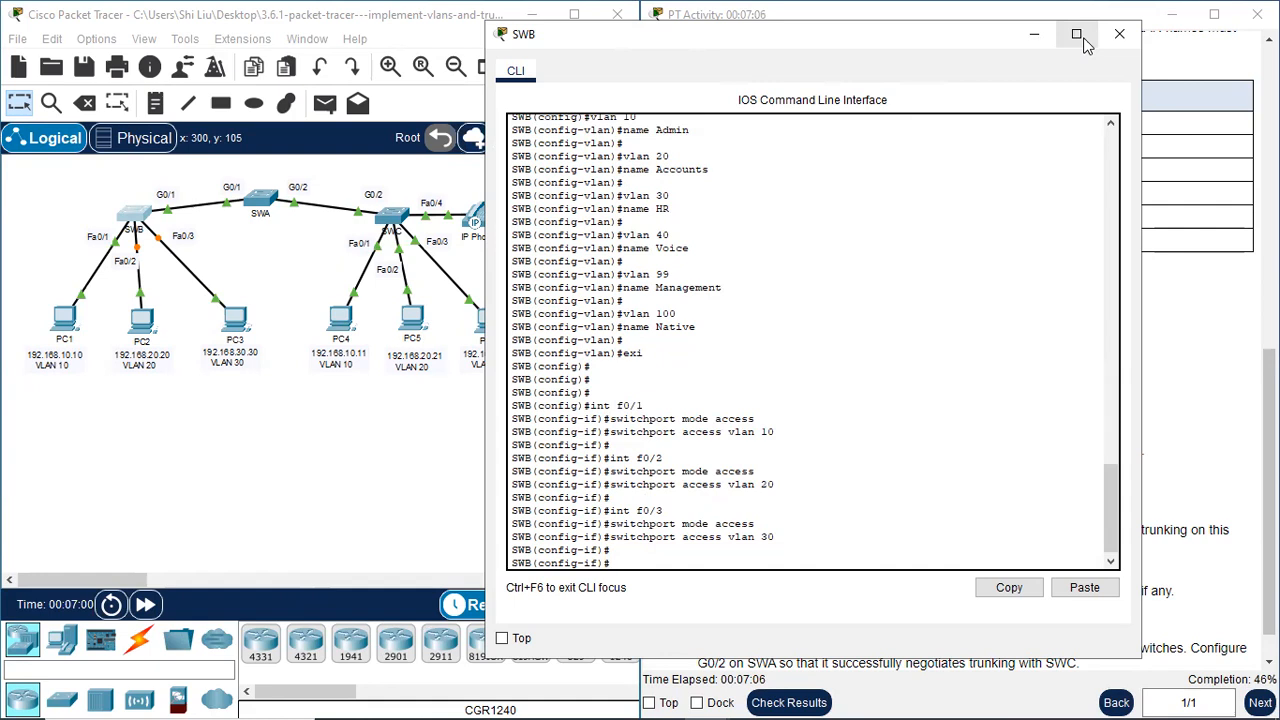
{"action": "left_click", "coordinate": [1114, 37]}
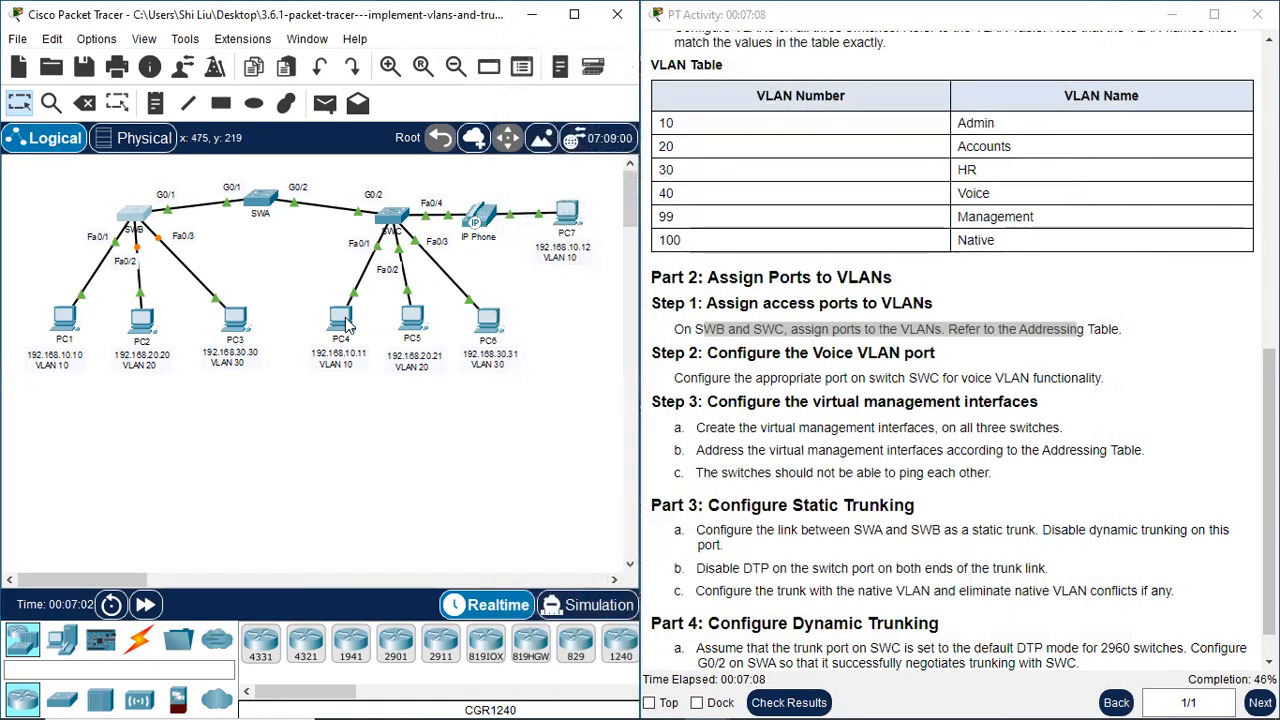
Open SWC's command line beside the topology and enter global configuration mode.
{"action": "left_click", "coordinate": [403, 224]}
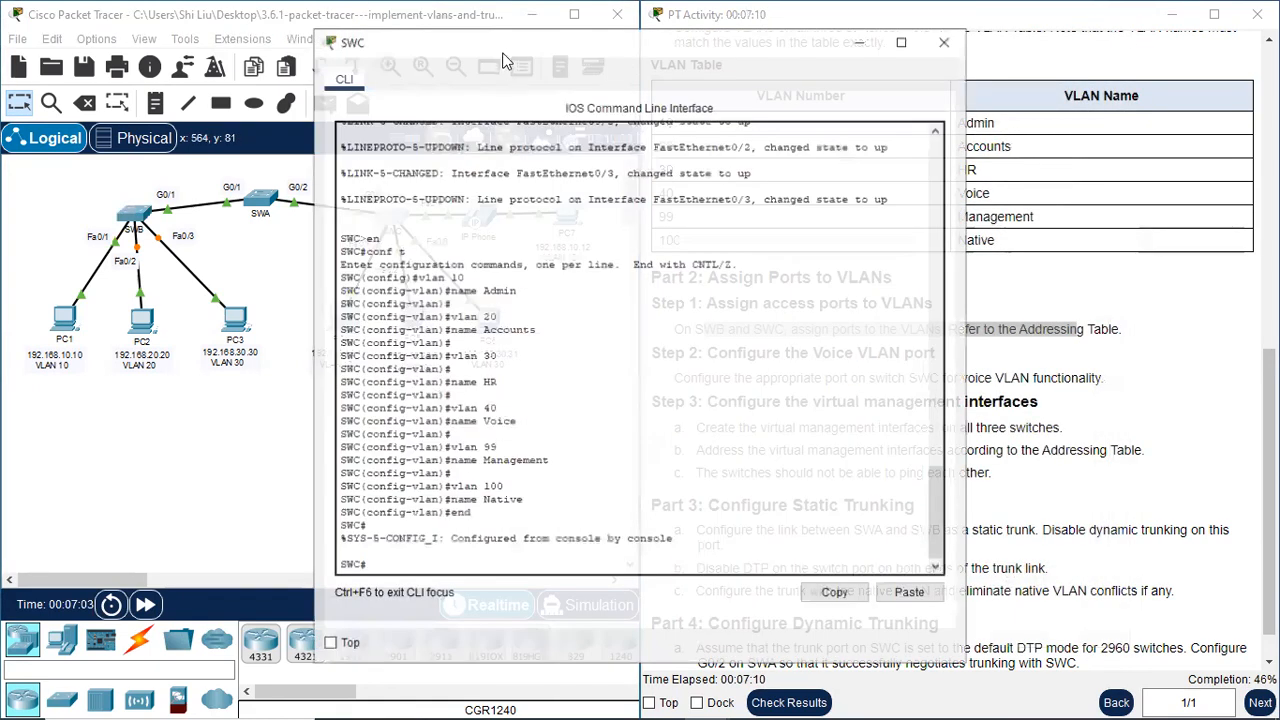
{"action": "left_click_drag", "start_coordinate": [508, 51], "coordinate": [820, 28]}
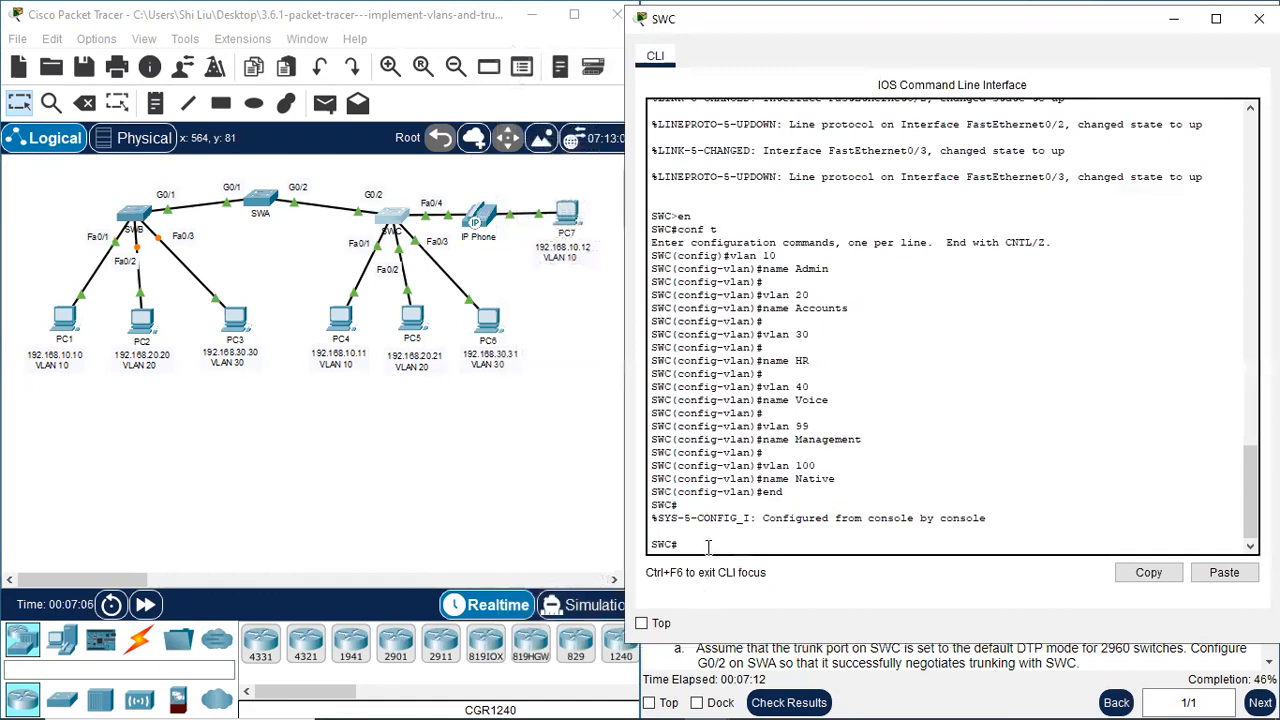
{"action": "type", "text": "conf t"}
{"action": "key", "text": "Return"}
Configure SWC's interface f0/1 as an access port and assign it to VLAN 10.
{"action": "type", "text": "int f0/1"}
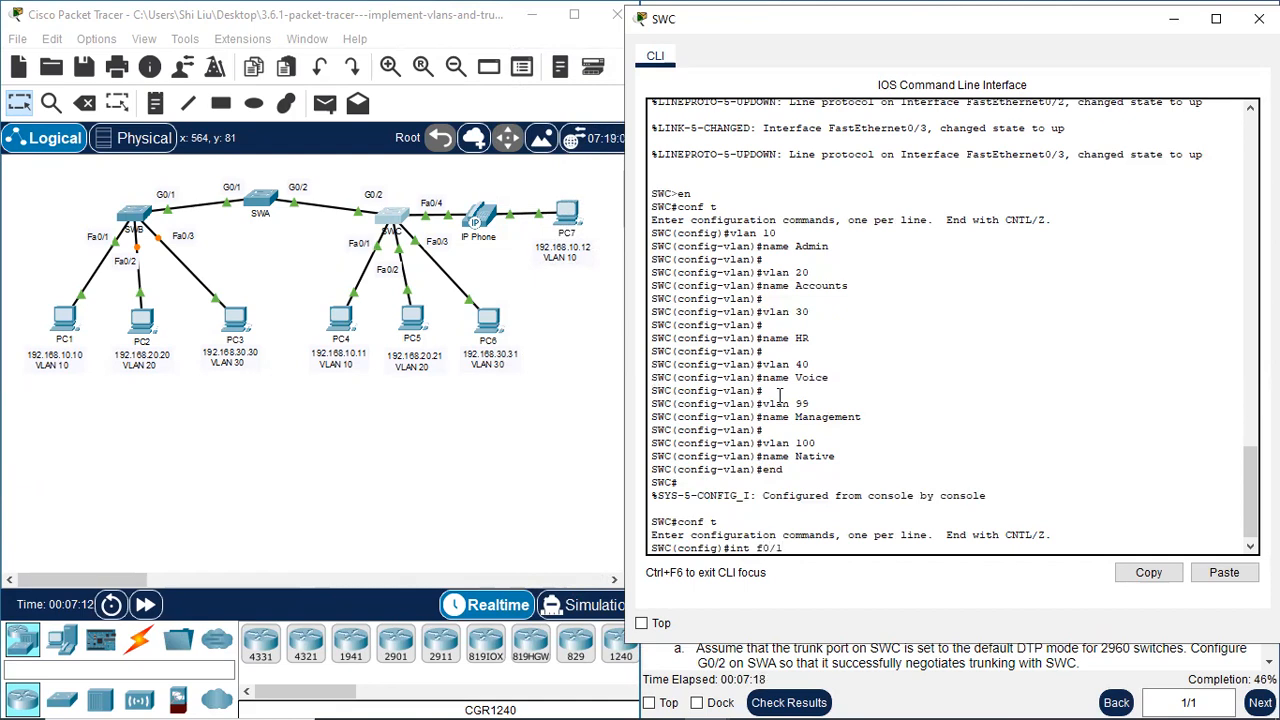
{"action": "key", "text": "Return"}
{"action": "type", "text": "s"}
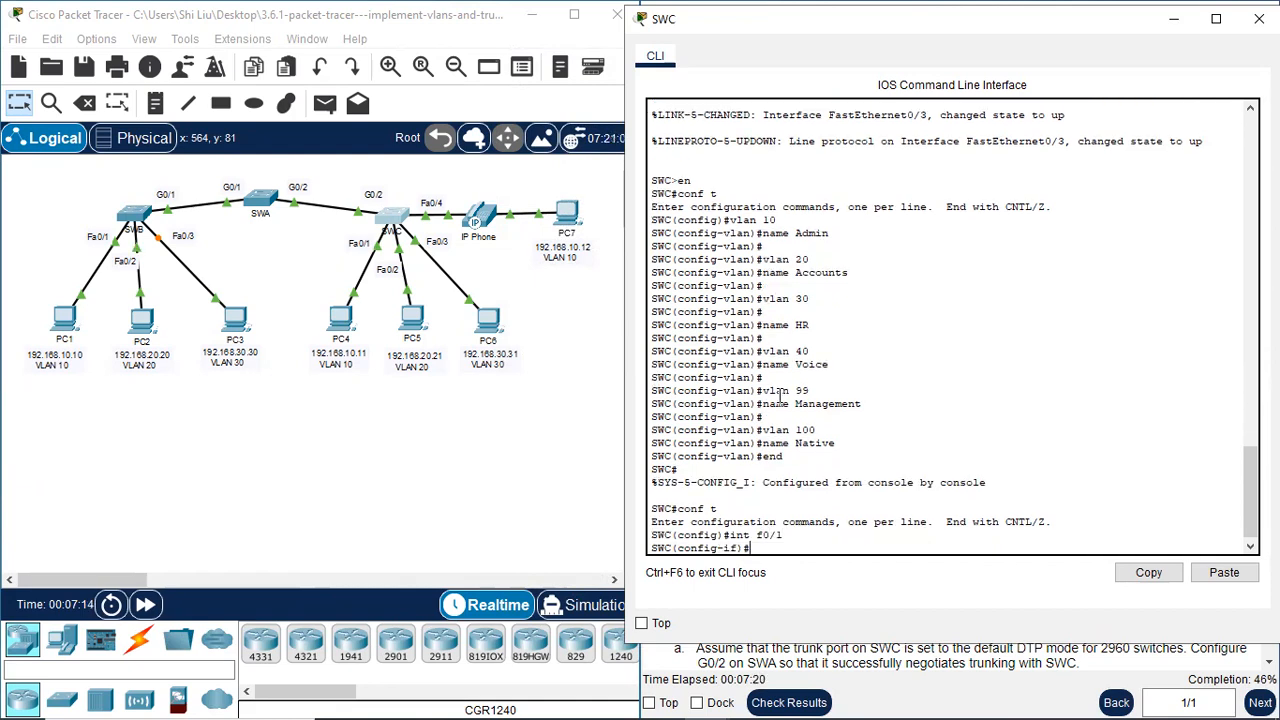
{"action": "type", "text": "witchport mode access"}
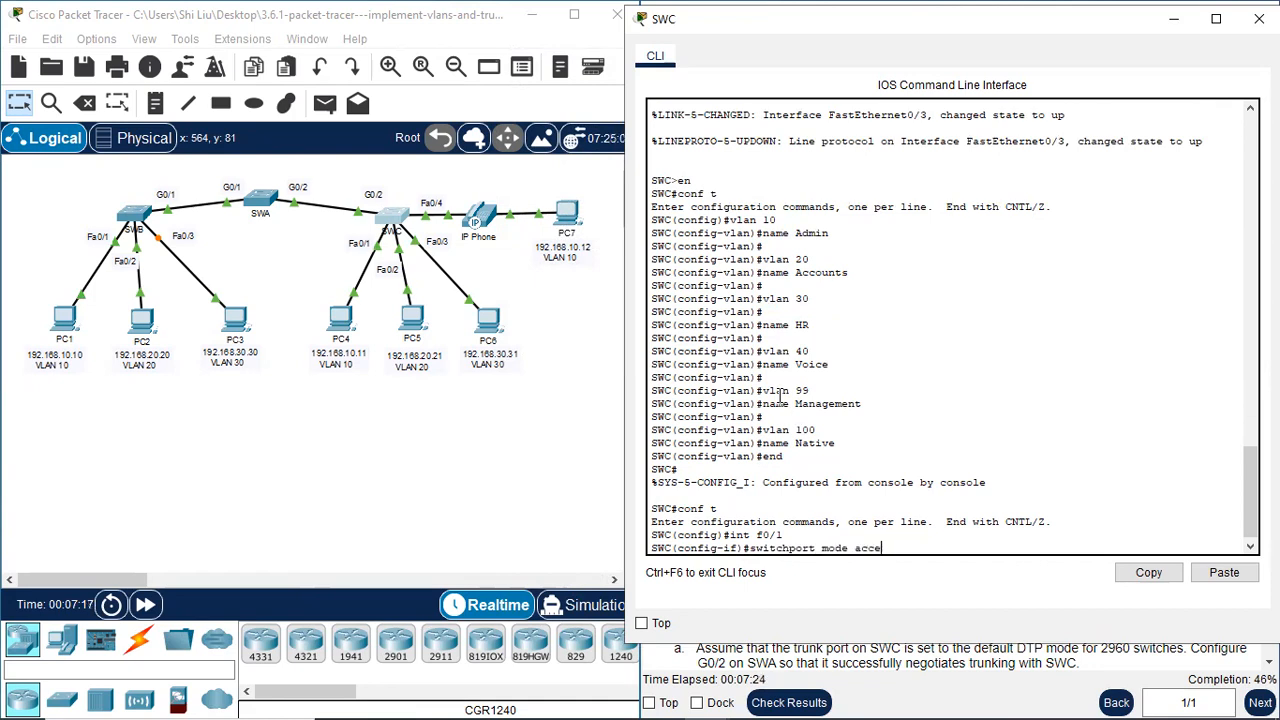
{"action": "key", "text": "Return"}
{"action": "type", "text": "switchport access vlan 1"}
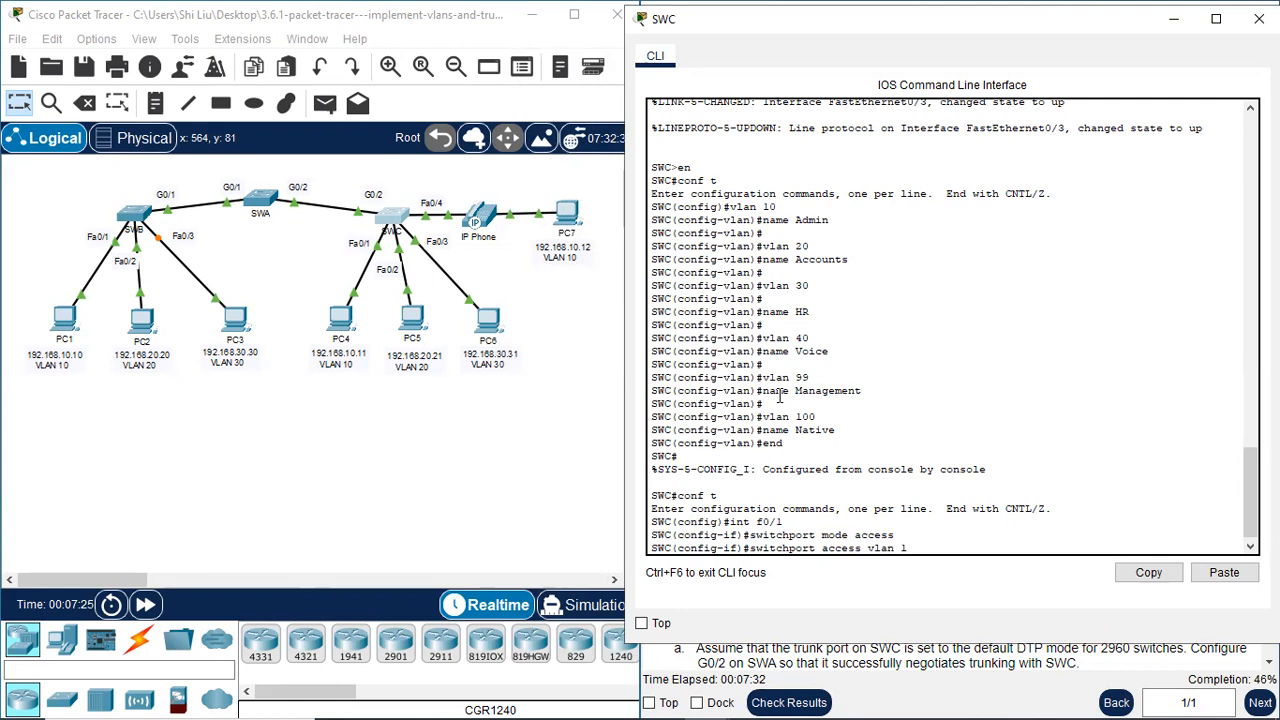
{"action": "type", "text": "0"}
{"action": "key", "text": "Return"}
{"action": "key", "text": "Return"}
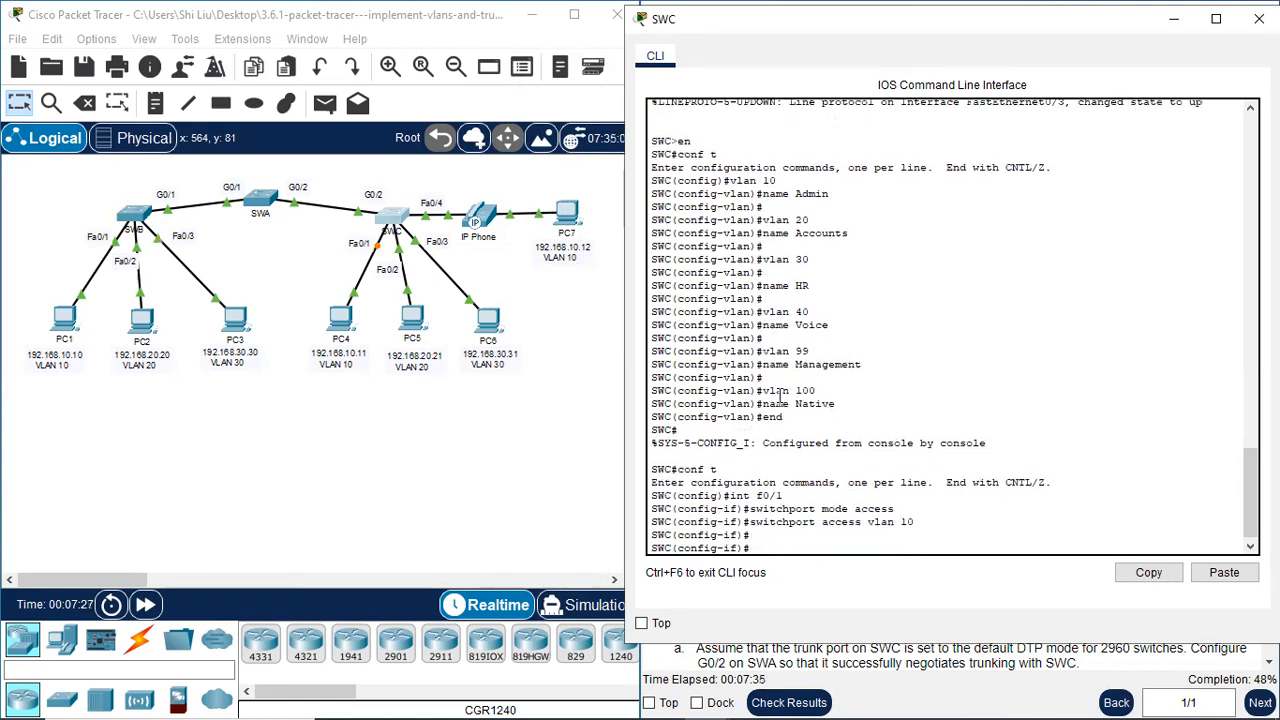
Enter interface f0/2 on SWC and set its switchport mode to access.
{"action": "key", "text": "Up"}
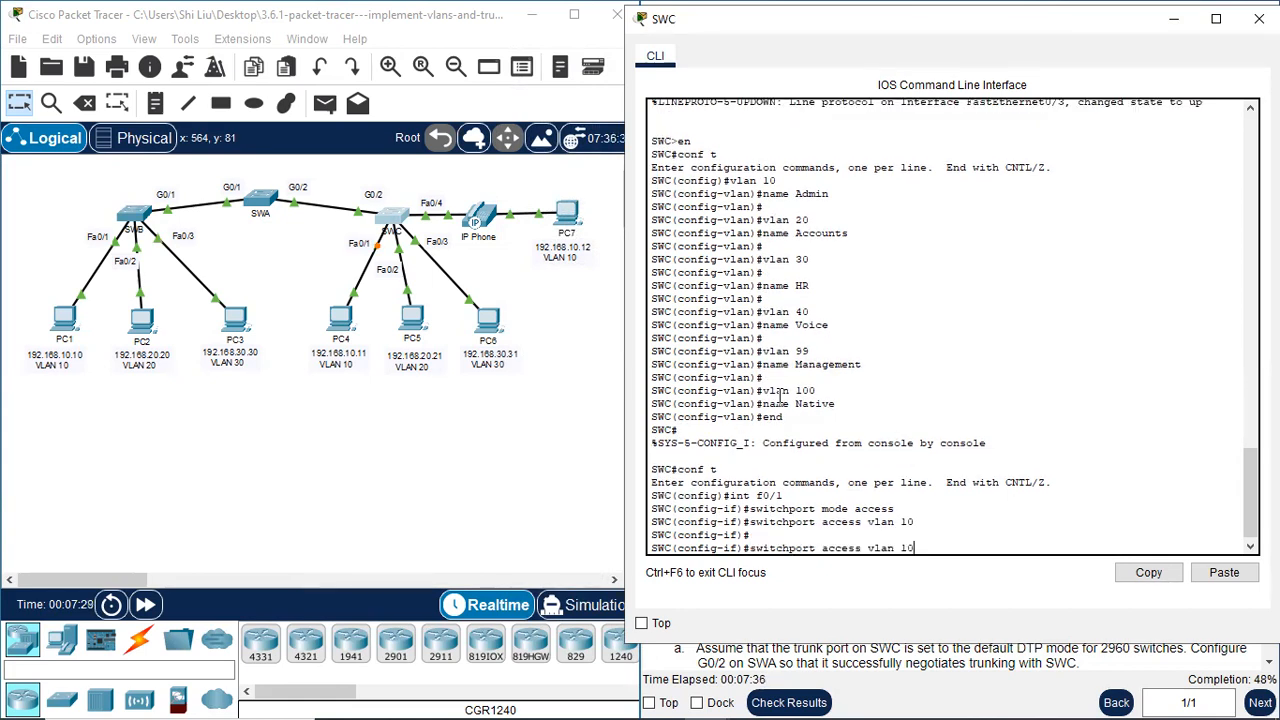
{"action": "key", "text": "Up"}
{"action": "key", "text": "Up"}
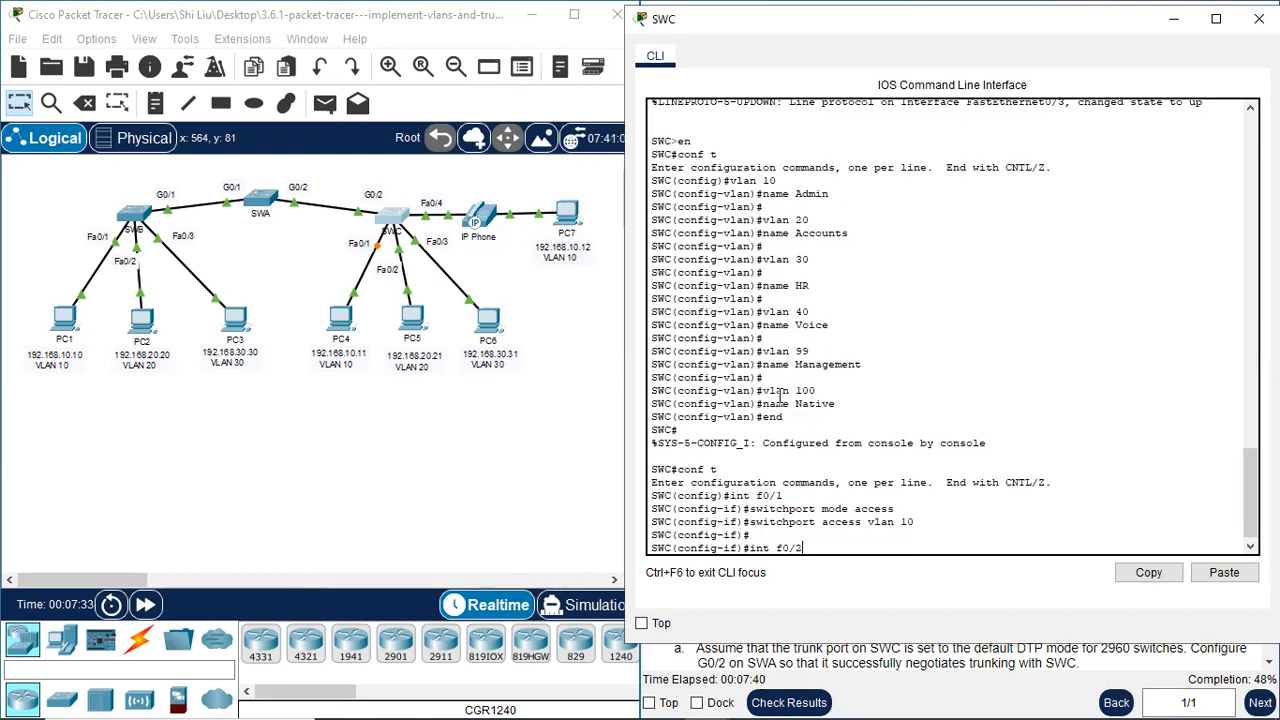
{"action": "key", "text": "Return"}
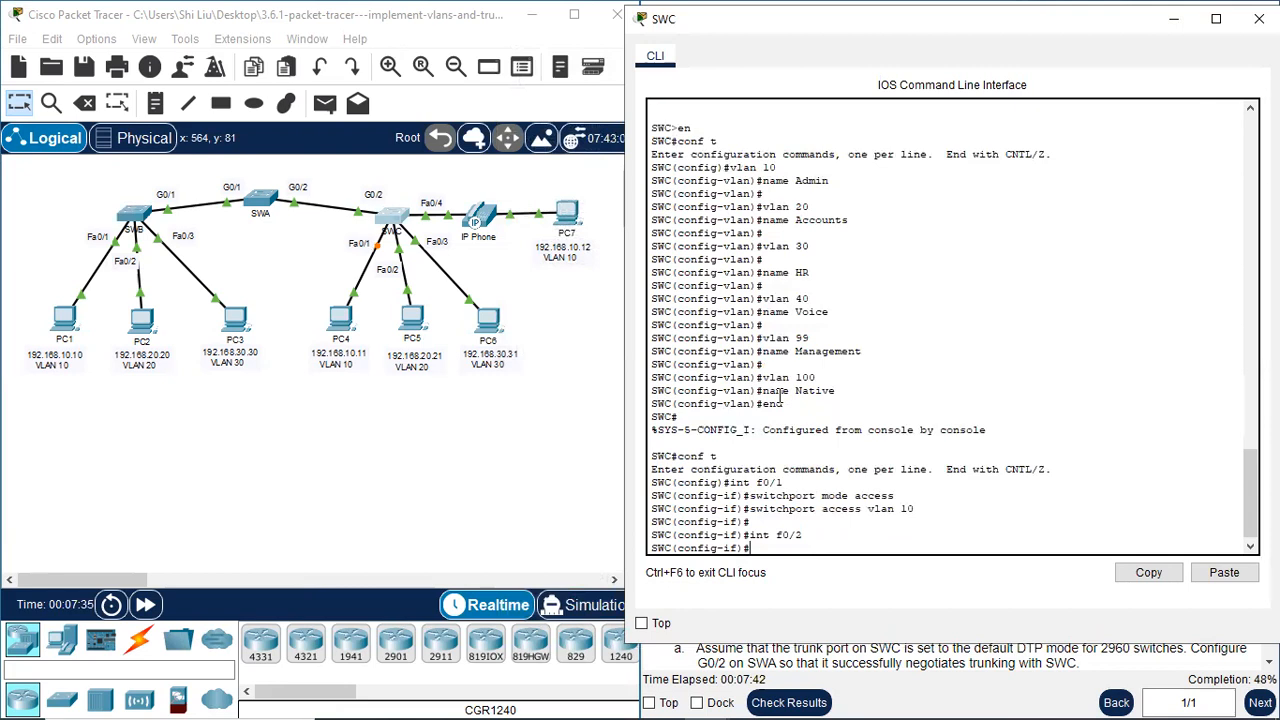
{"action": "key", "text": "Up"}
{"action": "key", "text": "Up"}
{"action": "key", "text": "Up"}
{"action": "key", "text": "Return"}
Assign SWC's interface f0/2 to access VLAN 20.
{"action": "key", "text": "Up"}
{"action": "key", "text": "Up"}
{"action": "key", "text": "Up"}
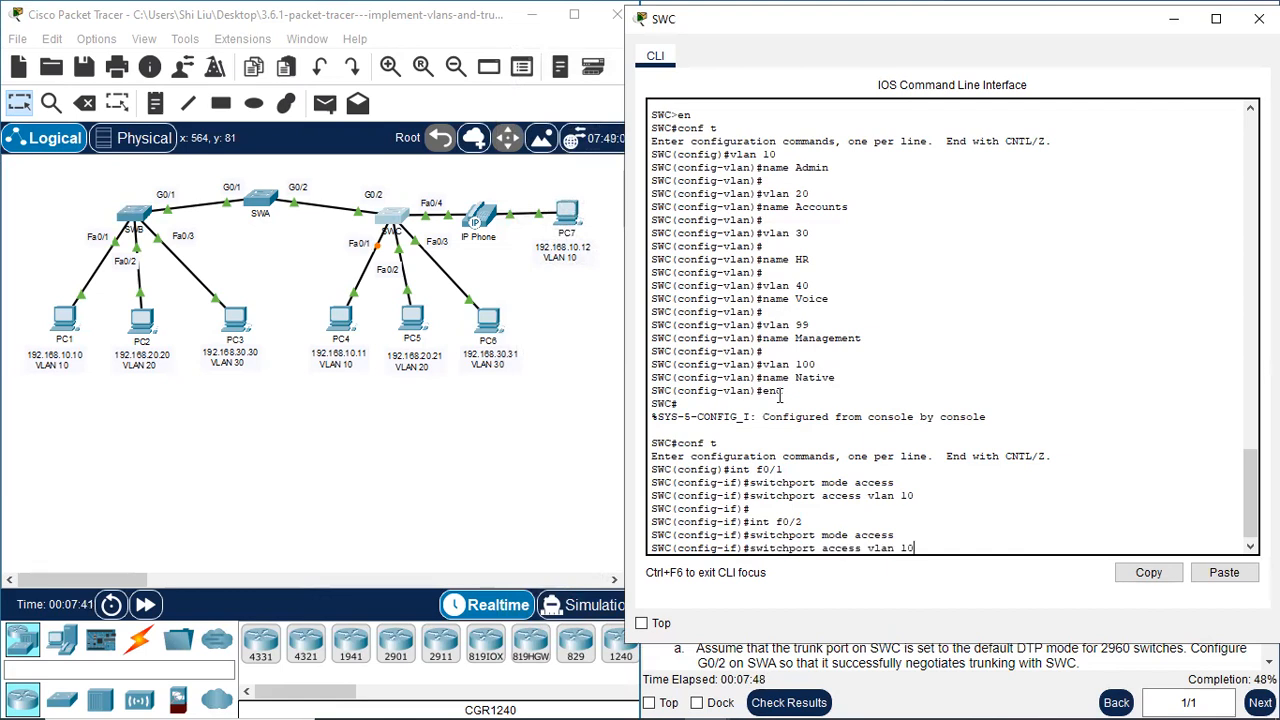
{"action": "key", "text": "BackSpace"}
{"action": "type", "text": "20"}
{"action": "key", "text": "Return"}
{"action": "key", "text": "Return"}
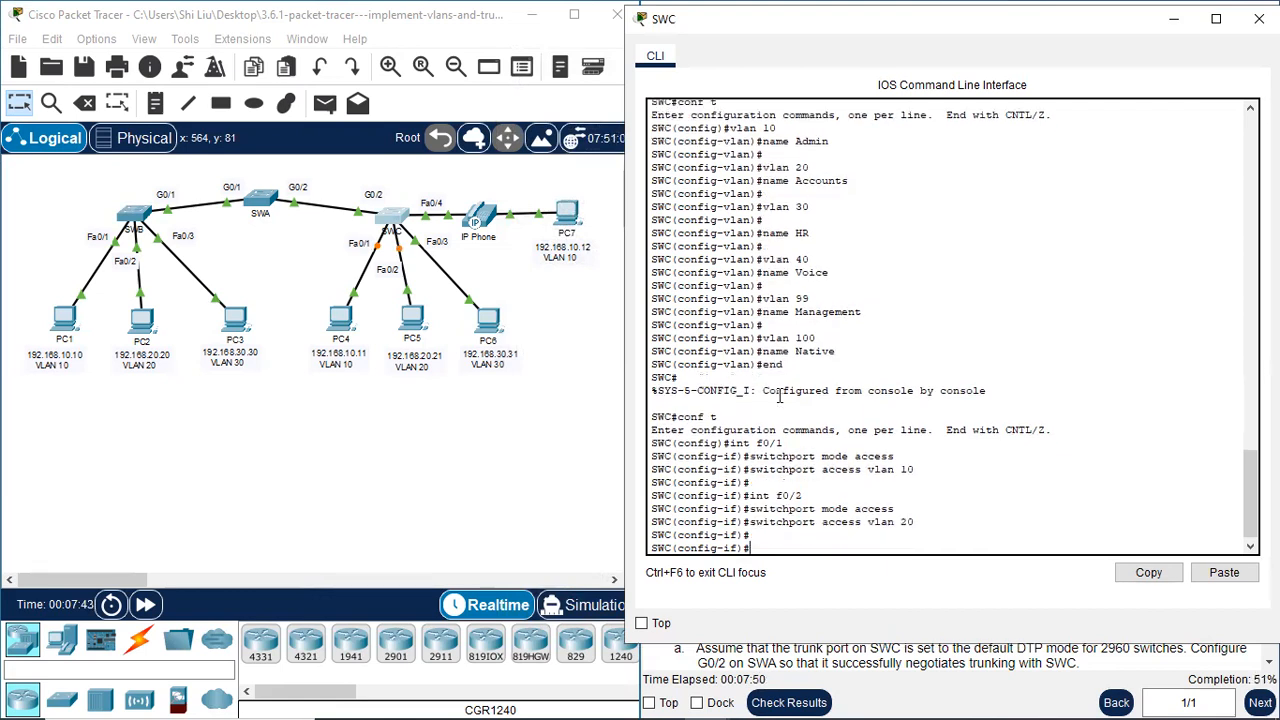
Enter interface f0/3 on SWC and set its switchport mode to access.
{"action": "key", "text": "Up"}
{"action": "key", "text": "Up"}
{"action": "key", "text": "Up"}
{"action": "type", "text": "3"}
{"action": "key", "text": "Return"}
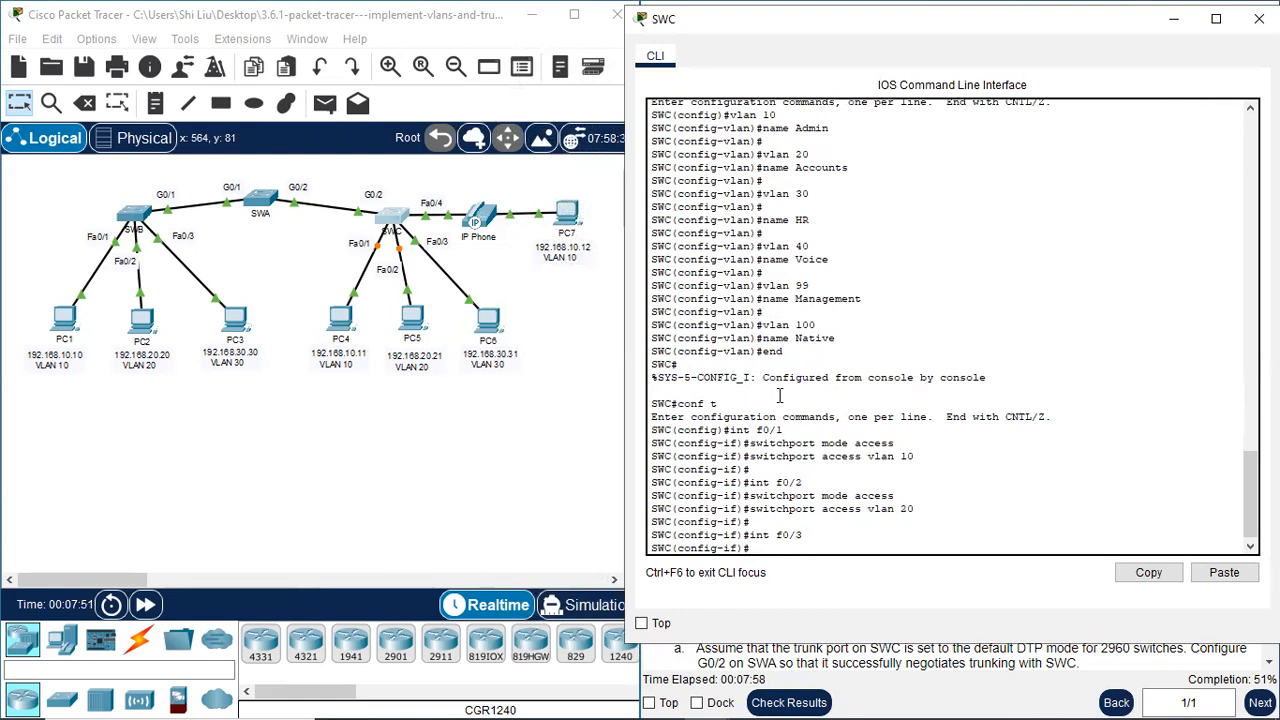
{"action": "key", "text": "Up"}
{"action": "key", "text": "Up"}
{"action": "key", "text": "Up"}
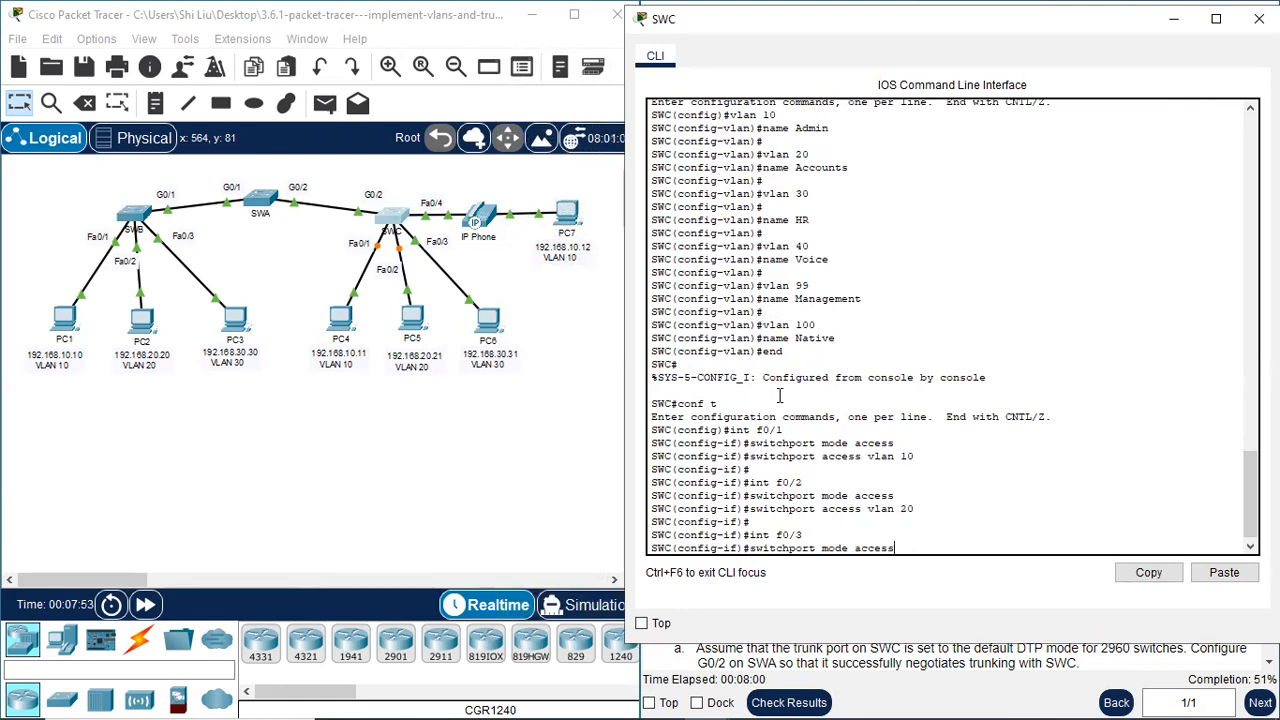
{"action": "key", "text": "Return"}
Assign SWC's interface f0/3 to access VLAN 30.
{"action": "key", "text": "Up"}
{"action": "key", "text": "Up"}
{"action": "key", "text": "Up"}
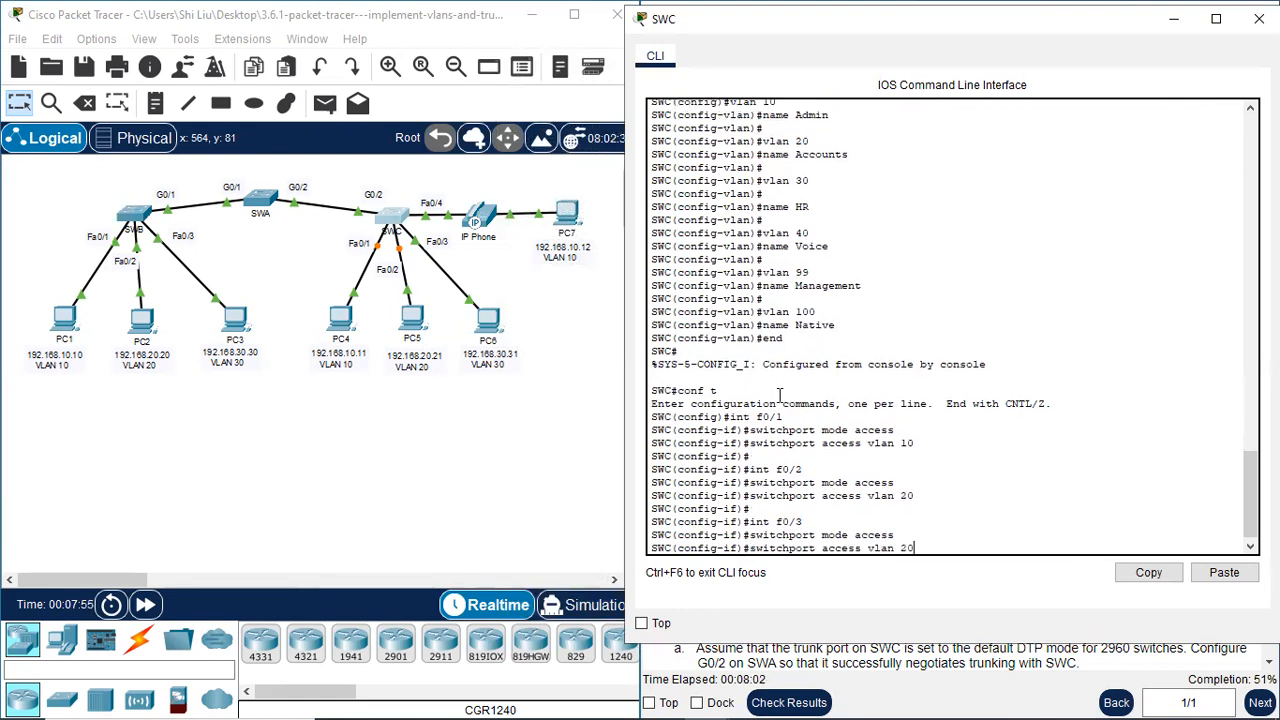
{"action": "key", "text": "BackSpace"}
{"action": "key", "text": "BackSpace"}
{"action": "type", "text": "30"}
{"action": "key", "text": "Return"}
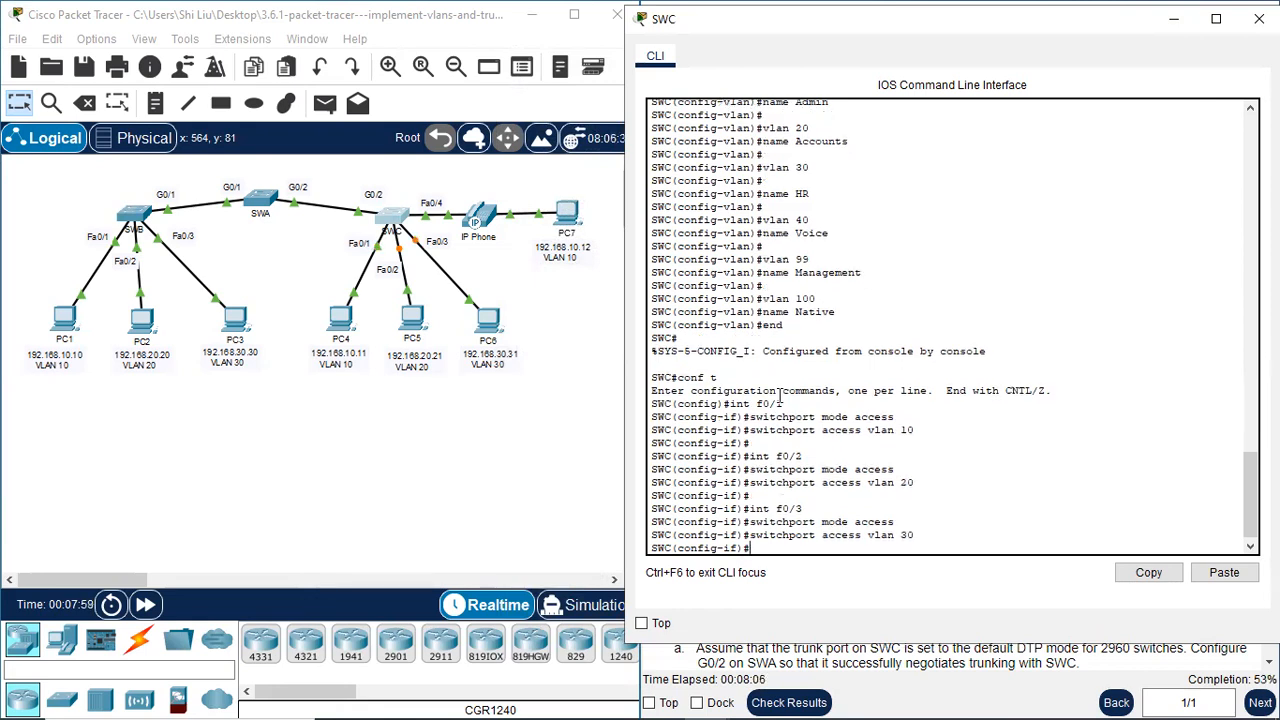
{"action": "key", "text": "Return"}
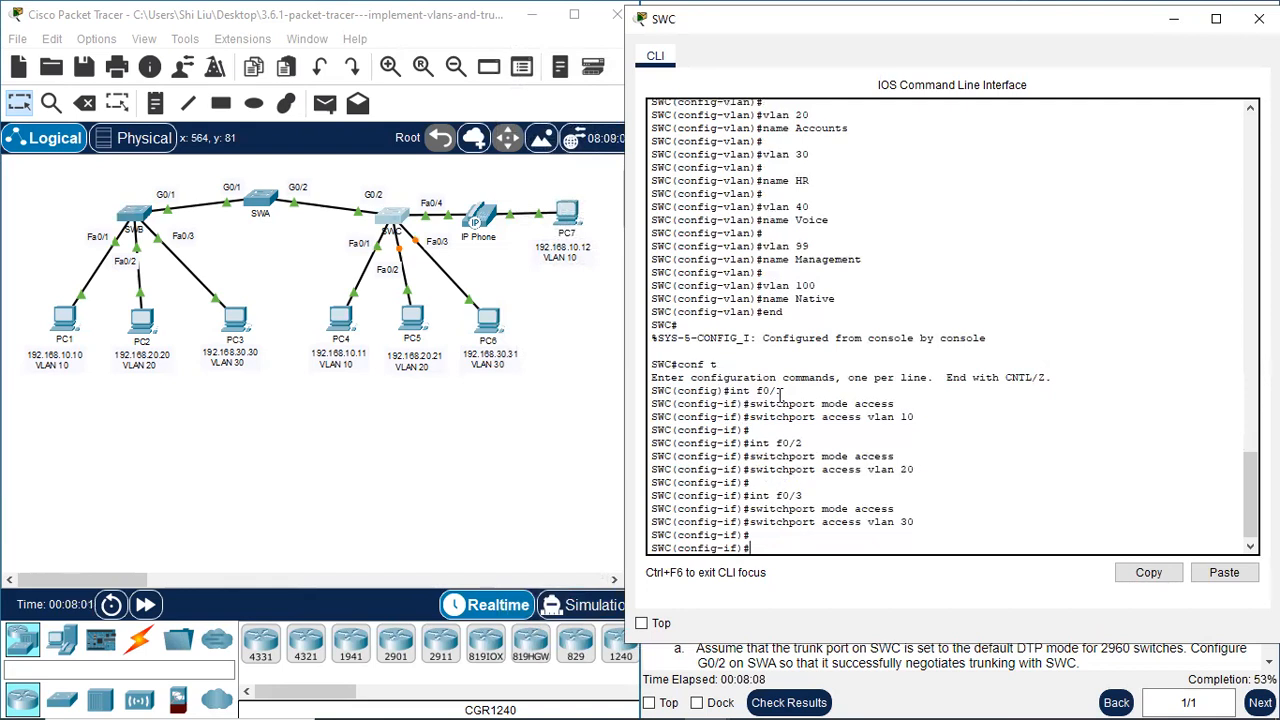
Enter interface f0/4 on SWC and set its switchport mode to access.
{"action": "key", "text": "Up"}
{"action": "key", "text": "Up"}
{"action": "key", "text": "Up"}
{"action": "key", "text": "BackSpace"}
{"action": "type", "text": "4"}
{"action": "key", "text": "Return"}
{"action": "key", "text": "Up"}
{"action": "key", "text": "Up"}
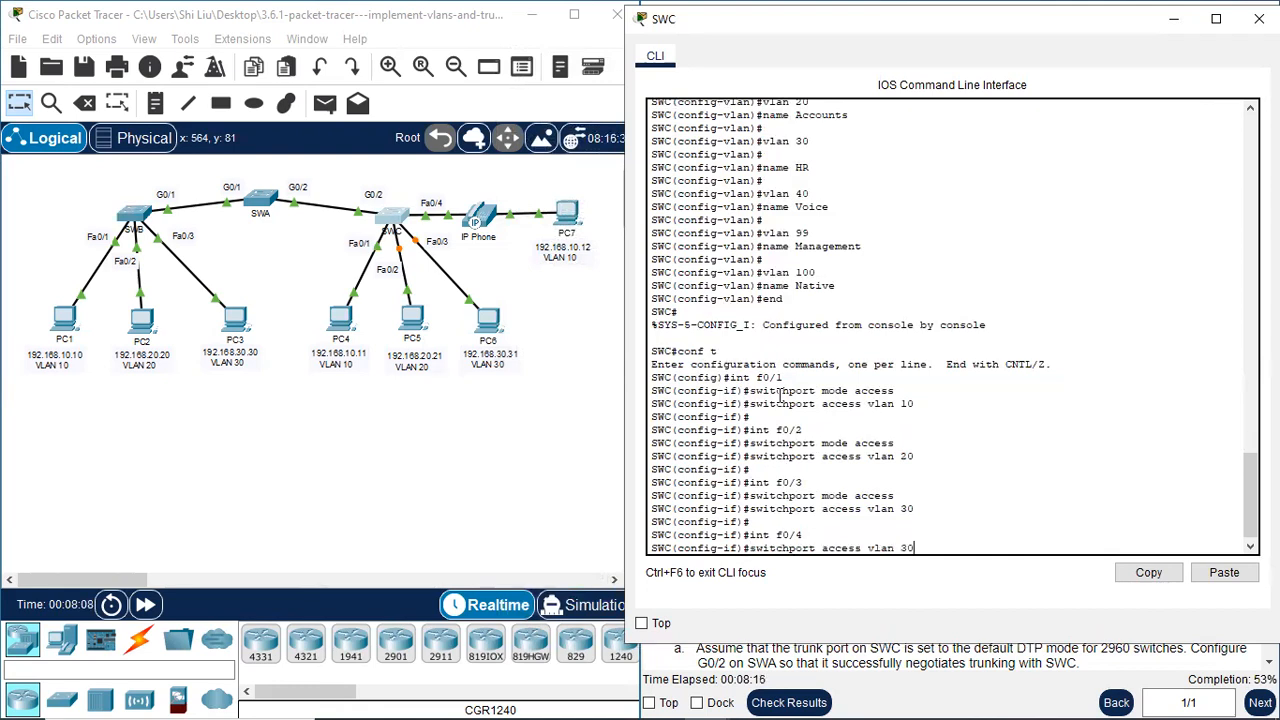
{"action": "key", "text": "Up"}
{"action": "key", "text": "Return"}
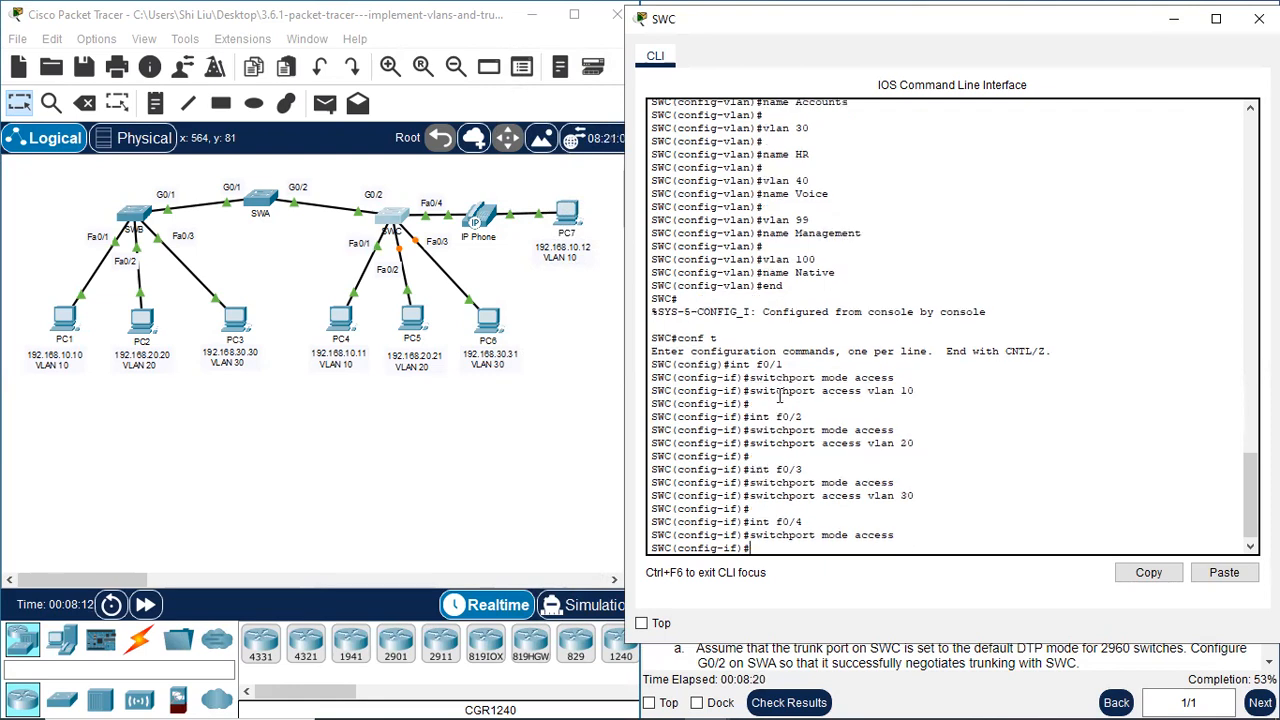
Assign SWC's interface f0/4 to access VLAN 10.
{"action": "key", "text": "Up"}
{"action": "key", "text": "Up"}
{"action": "key", "text": "Up"}
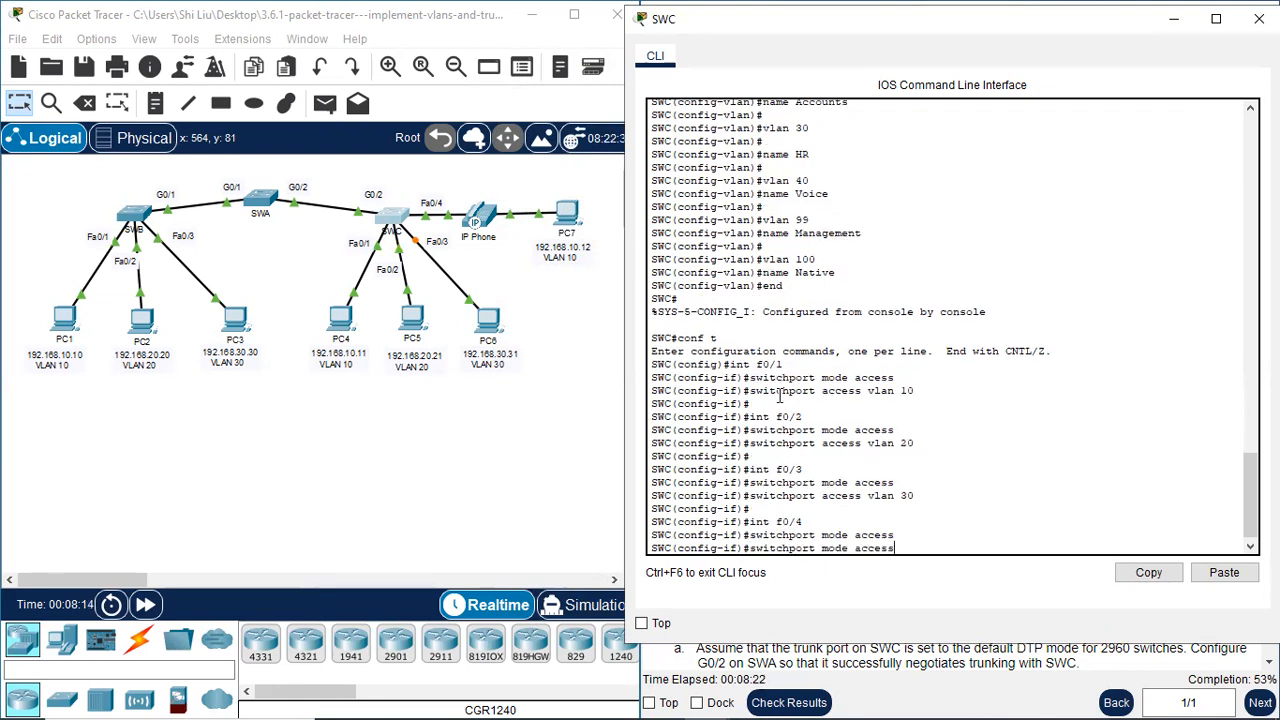
{"action": "key", "text": "BackSpace"}
{"action": "type", "text": "10"}
{"action": "key", "text": "Return"}
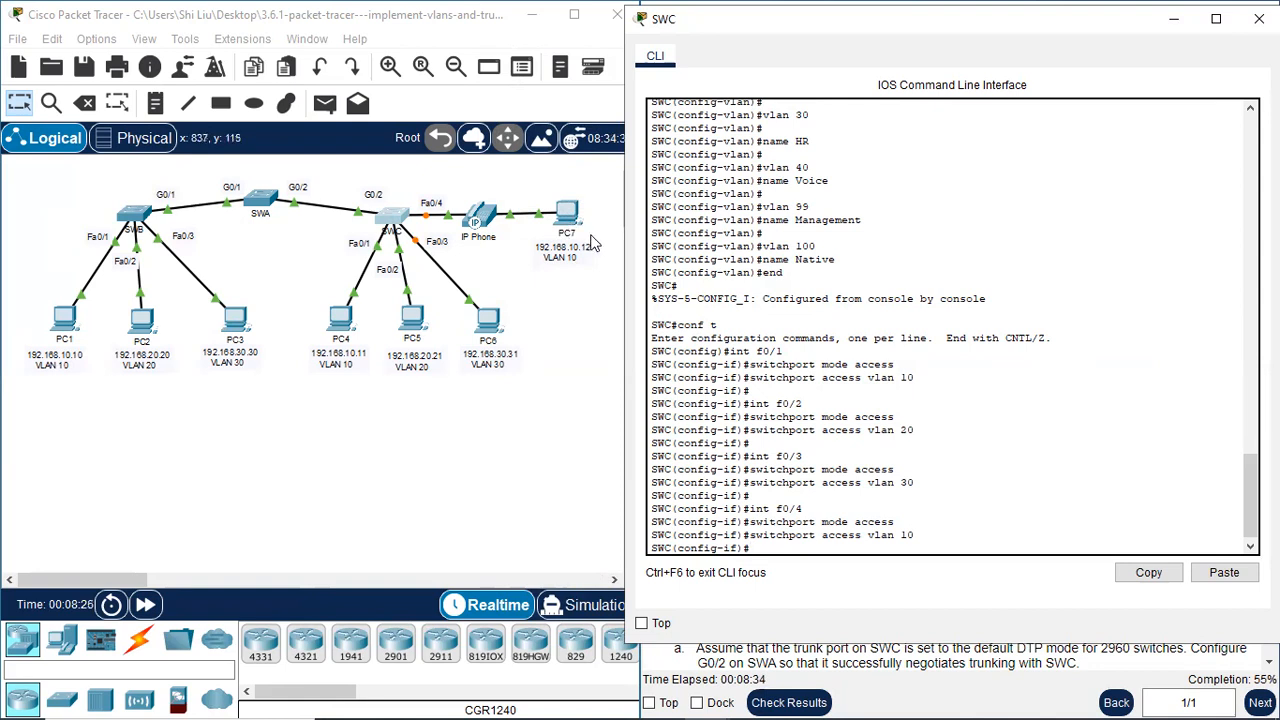
Make SWC's IP phone port f0/4 trust CoS markings with mls qos trust cos.
{"action": "left_click", "coordinate": [412, 190]}
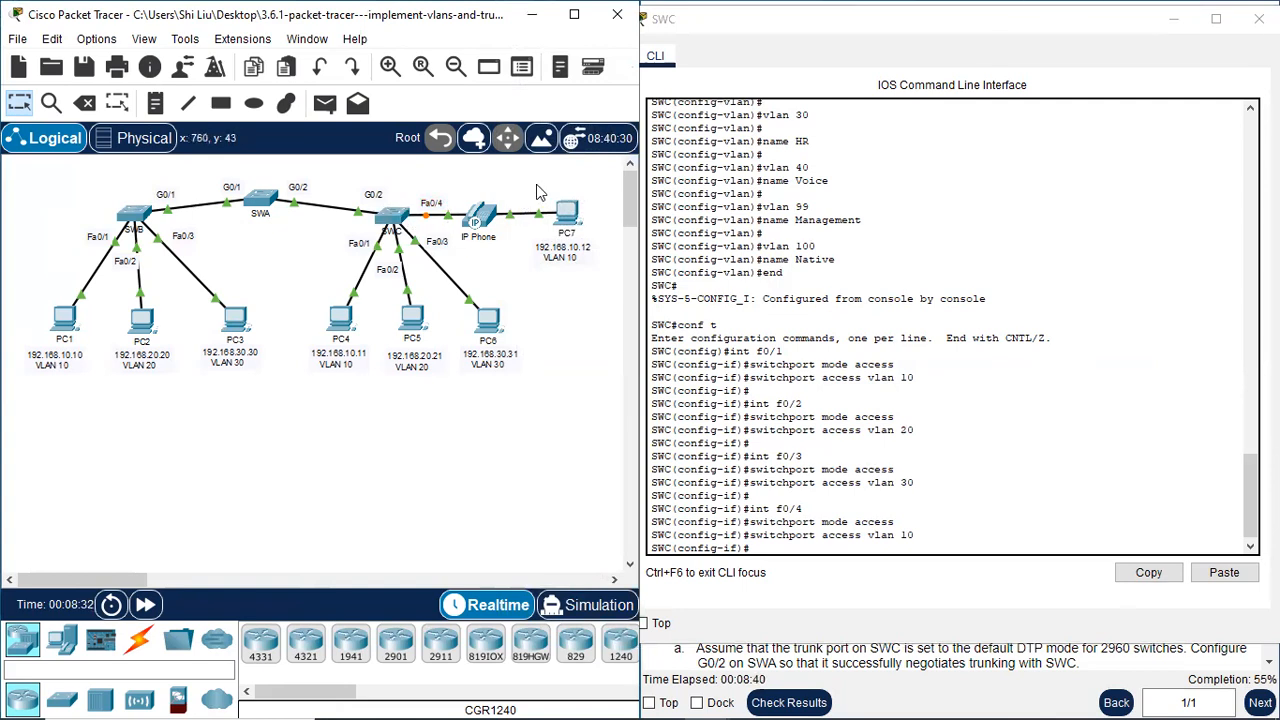
{"action": "left_click_drag", "start_coordinate": [604, 284], "coordinate": [535, 186]}
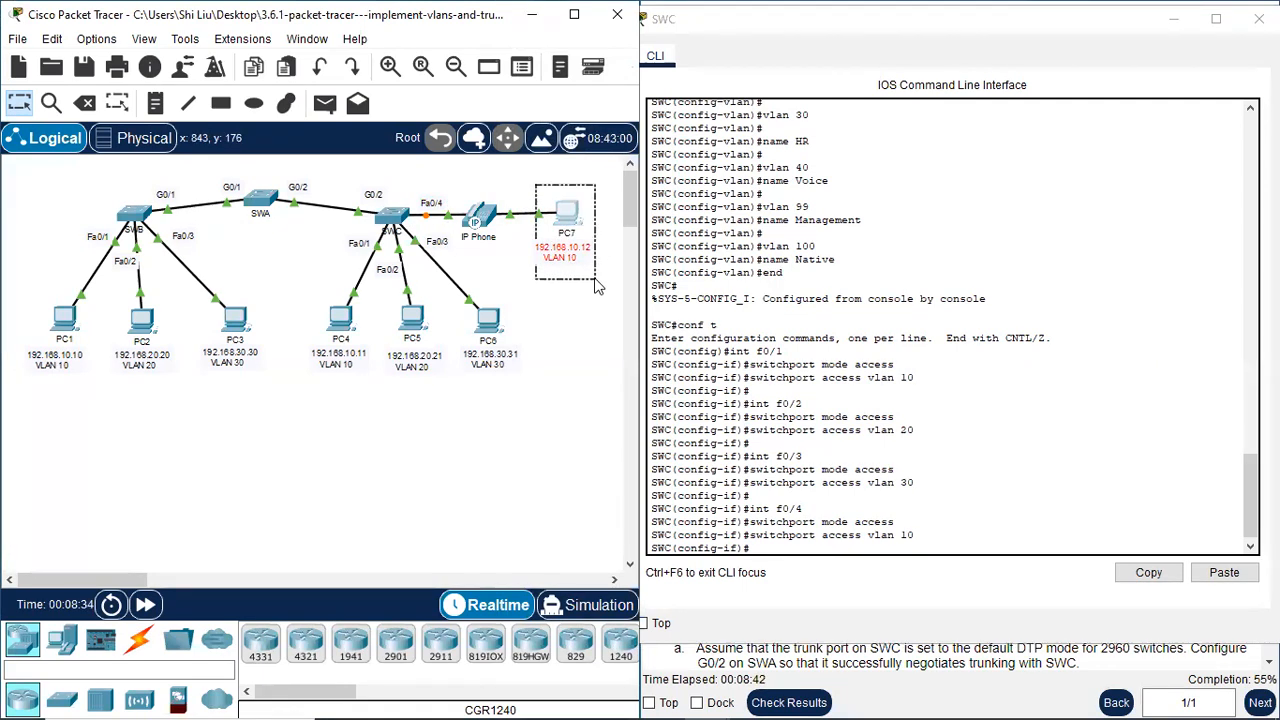
{"action": "left_click_drag", "start_coordinate": [595, 279], "coordinate": [595, 280]}
{"action": "left_click_drag", "start_coordinate": [460, 183], "coordinate": [503, 270]}
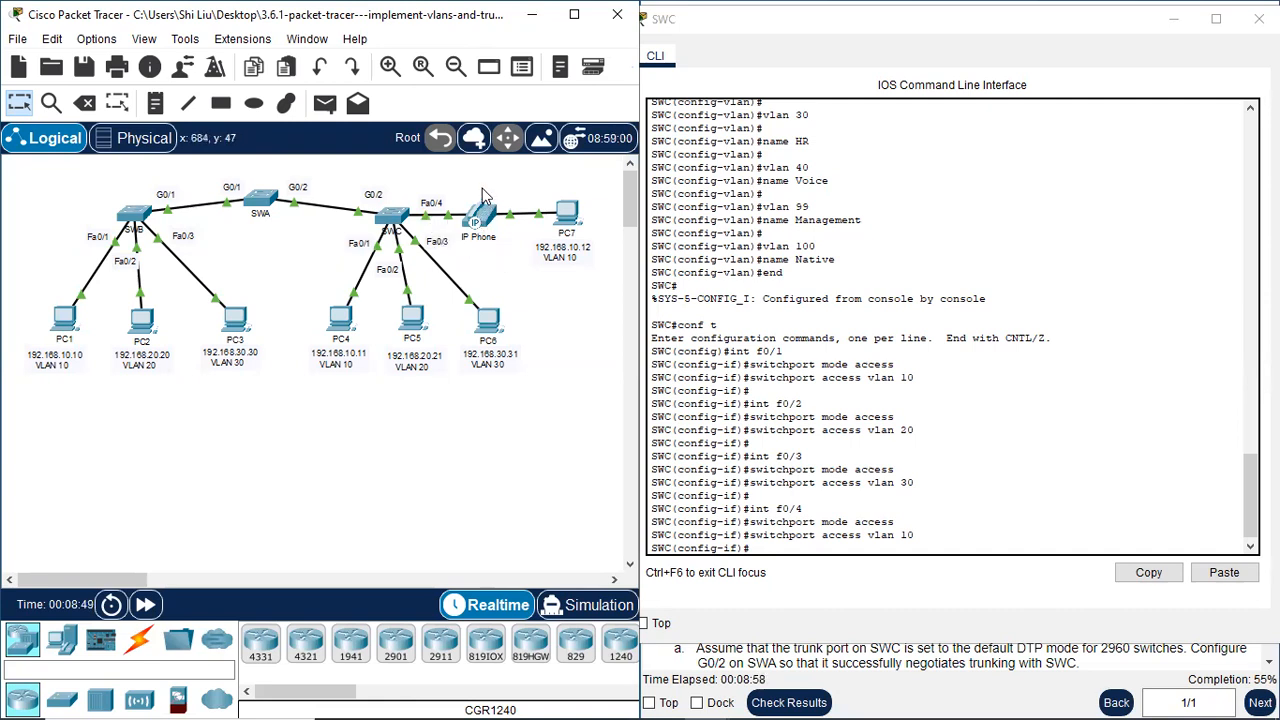
{"action": "left_click_drag", "start_coordinate": [416, 184], "coordinate": [446, 233]}
{"action": "left_click", "coordinate": [814, 491]}
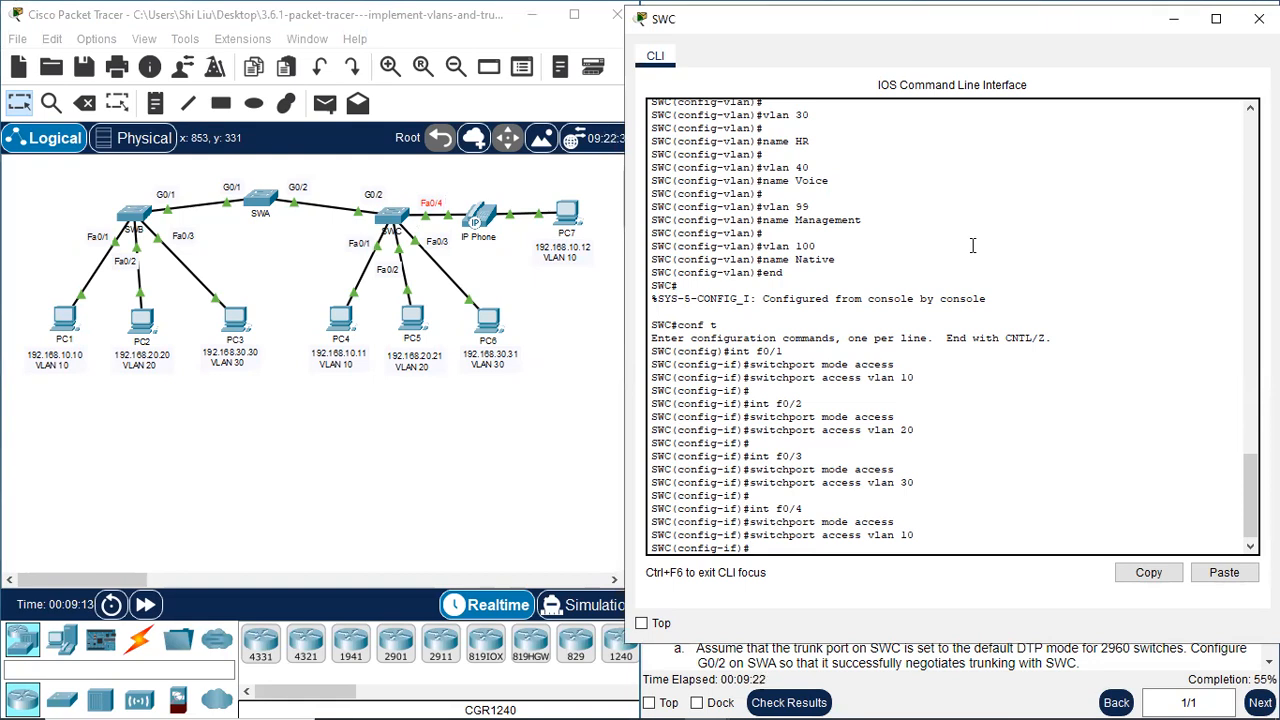
{"action": "type", "text": "mls qos trust cos"}
{"action": "key", "text": "Return"}
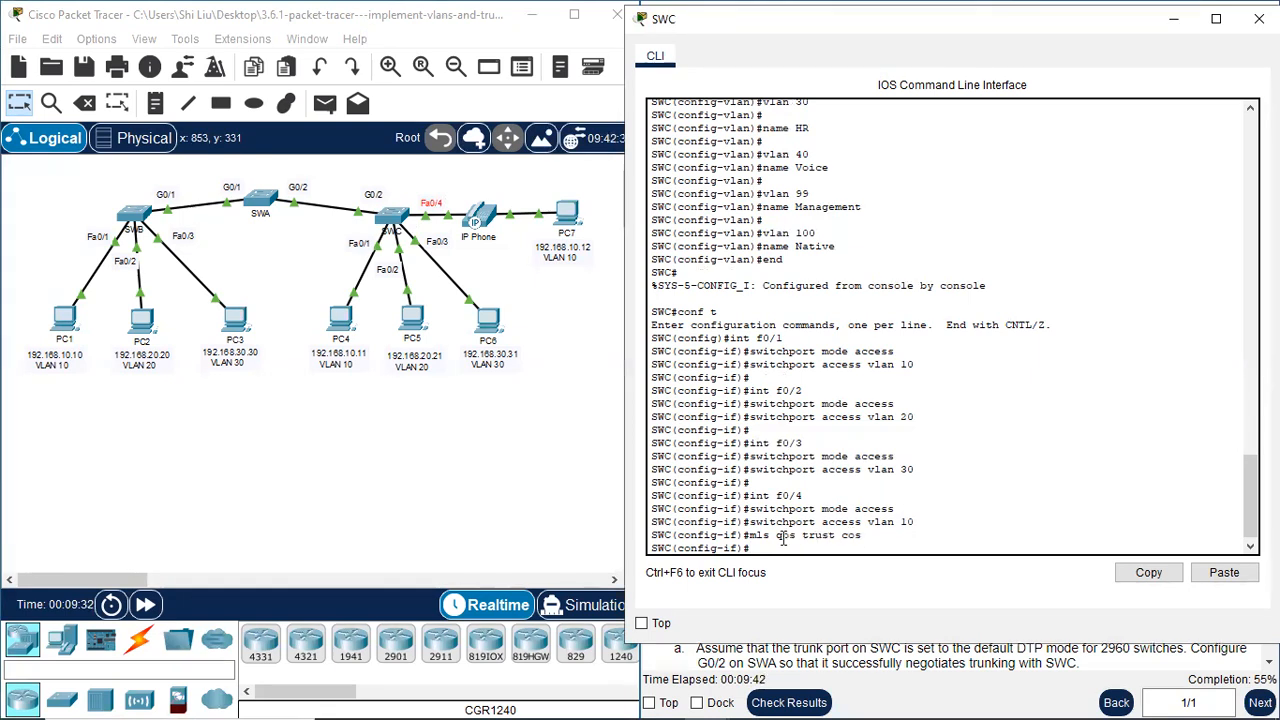
Set VLAN 40 as the voice VLAN on SWC's interface f0/4.
{"action": "left_click_drag", "start_coordinate": [776, 537], "coordinate": [797, 537]}
{"action": "left_click_drag", "start_coordinate": [769, 496], "coordinate": [801, 495]}
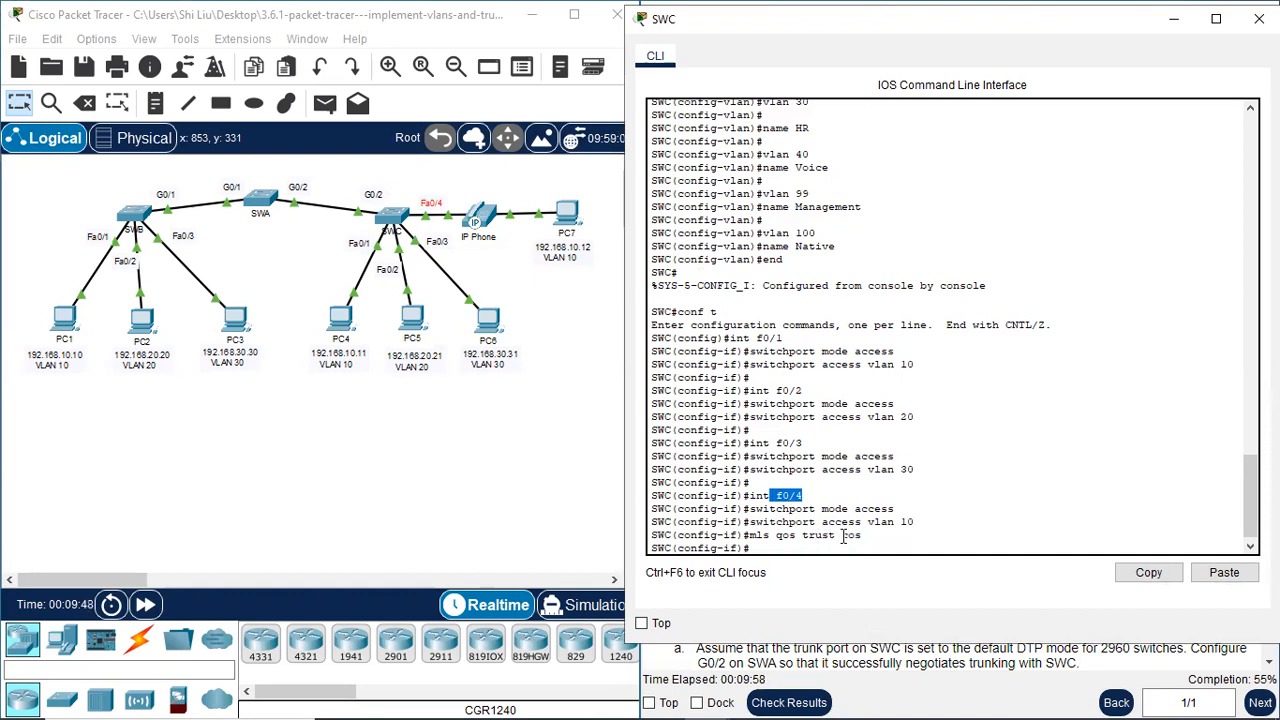
{"action": "left_click", "coordinate": [787, 545]}
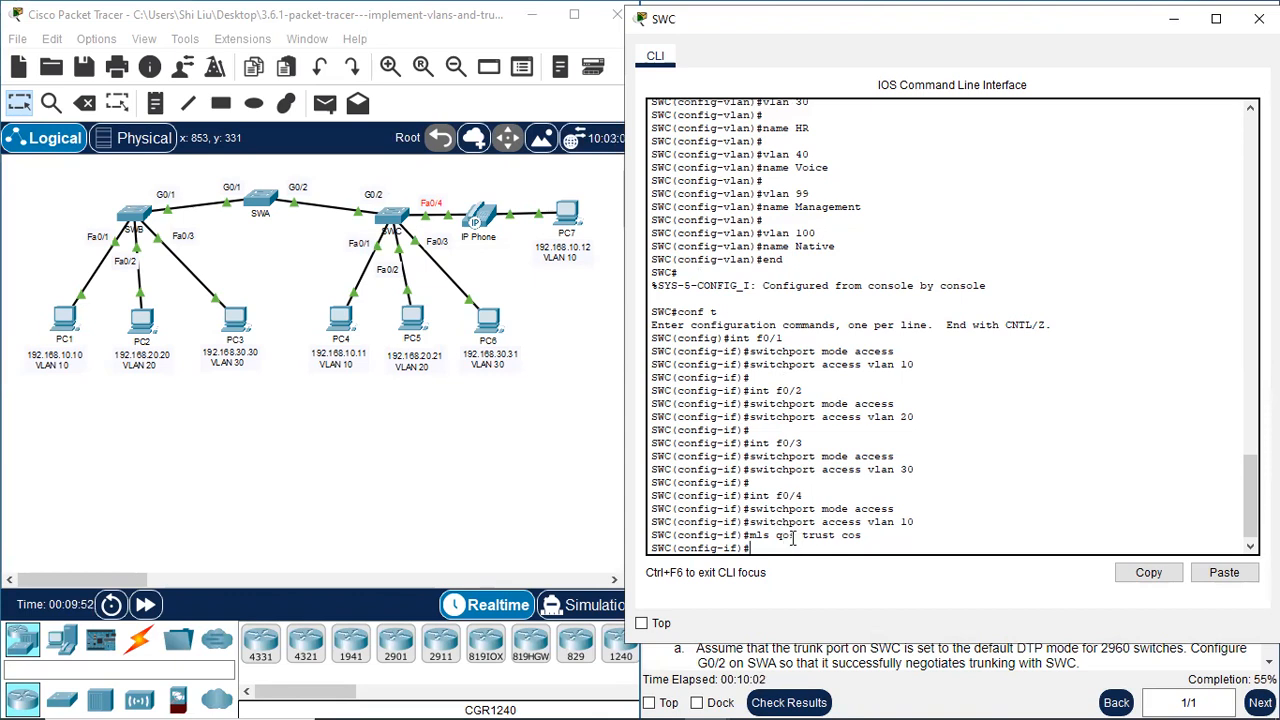
{"action": "left_click_drag", "start_coordinate": [776, 495], "coordinate": [806, 494]}
{"action": "left_click", "coordinate": [764, 551]}
{"action": "type", "text": "witchp"}
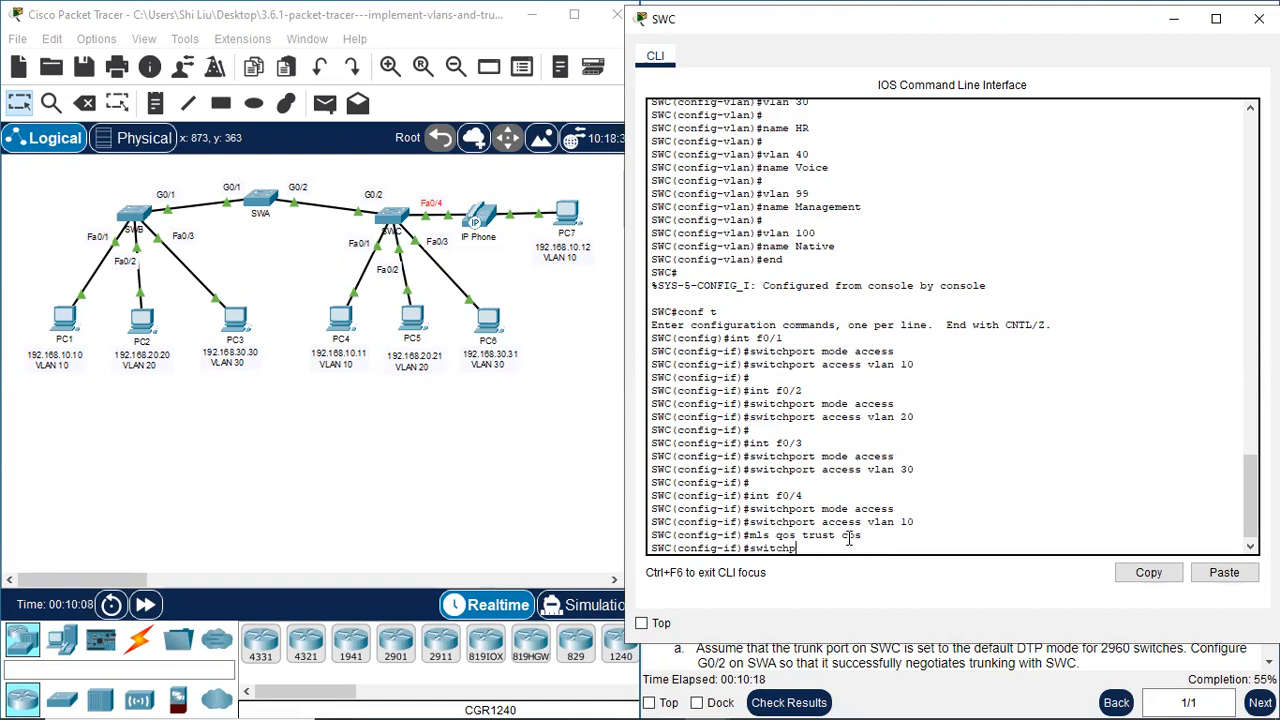
{"action": "type", "text": "ort voice v"}
{"action": "type", "text": "lan 40"}
{"action": "key", "text": "Return"}
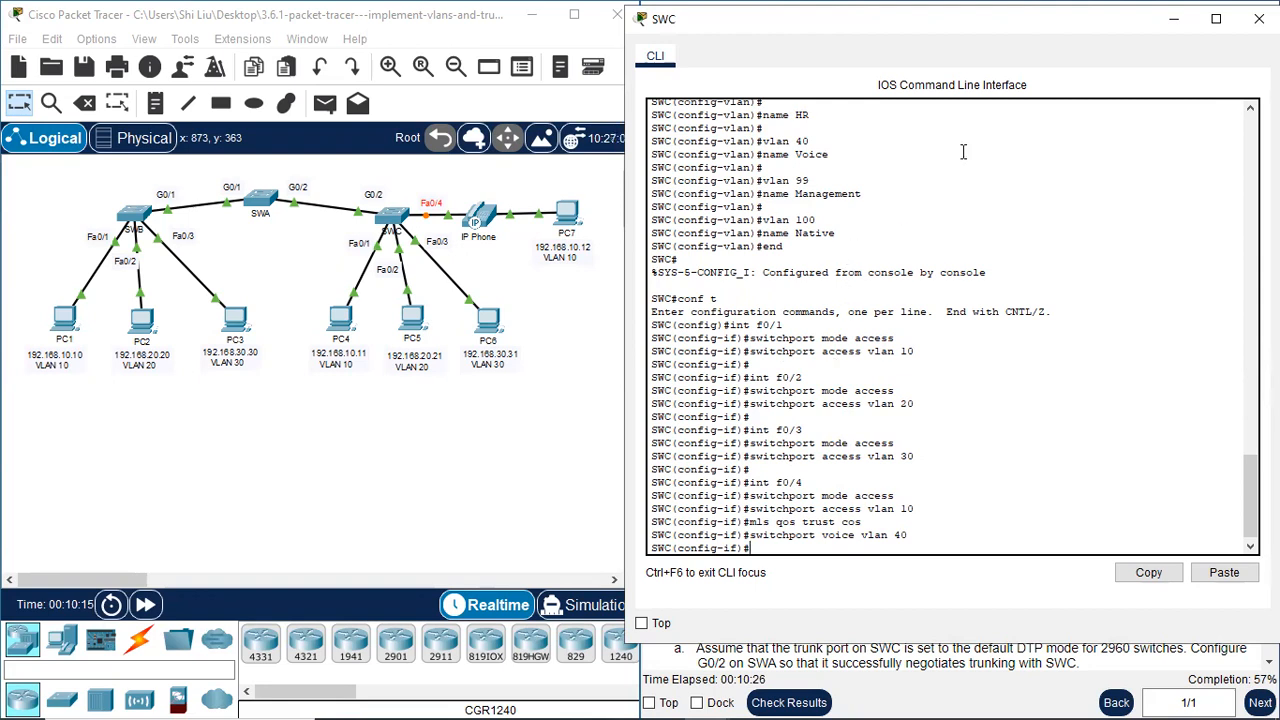
Close SWC's CLI and review the virtual management interface instructions and the switches' SVI rows in the Addressing Table.
{"action": "left_click_drag", "start_coordinate": [943, 24], "coordinate": [477, 165]}
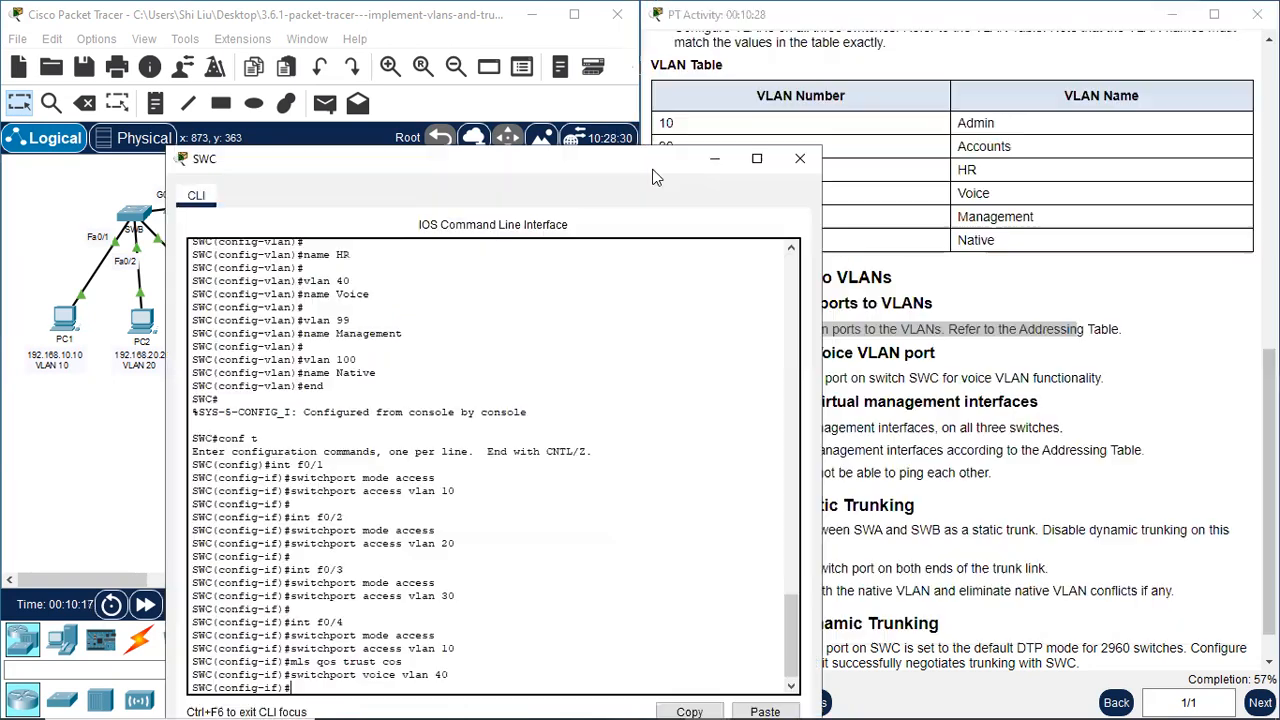
{"action": "left_click", "coordinate": [797, 160]}
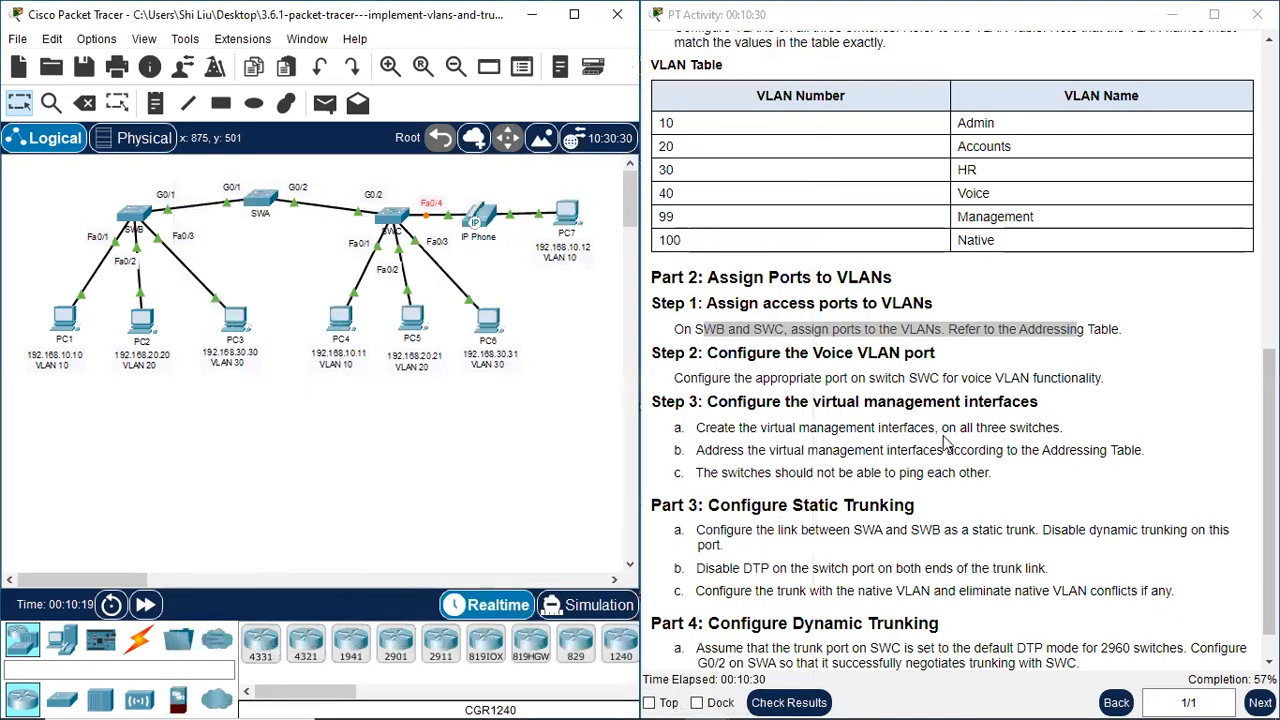
{"action": "scroll", "coordinate": [945, 445], "scroll_direction": "down", "scroll_amount": 1}
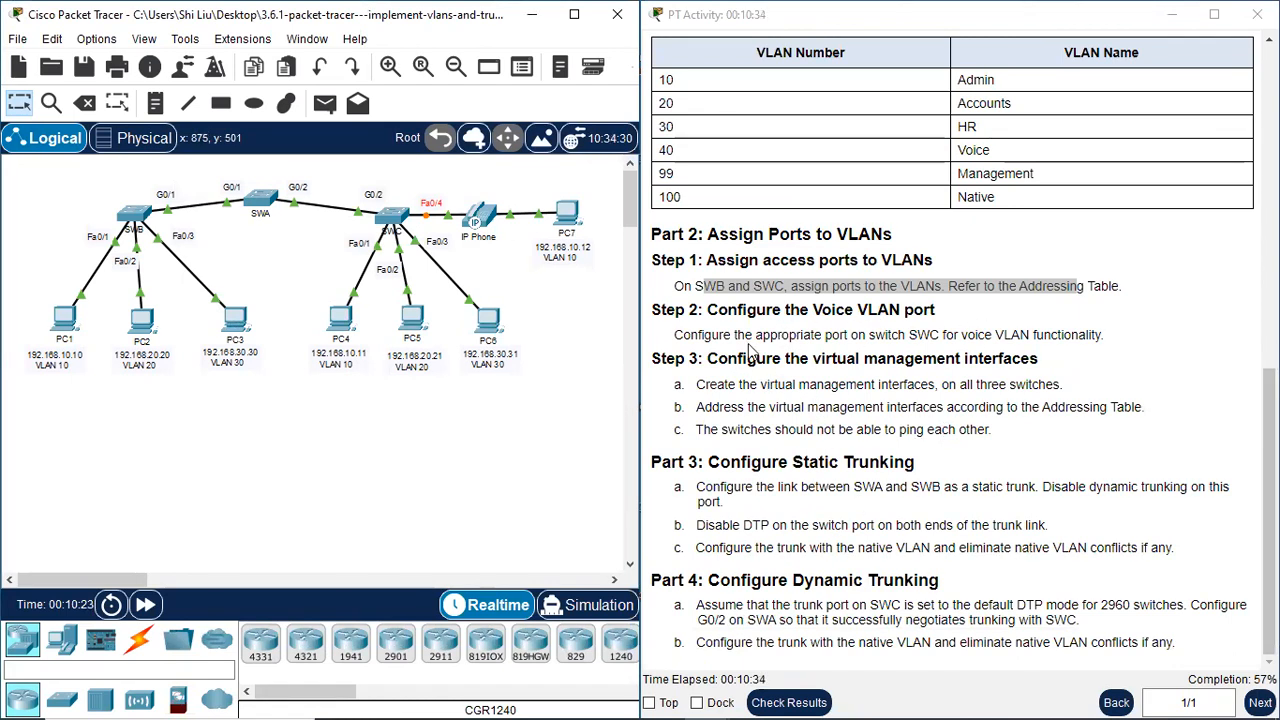
{"action": "left_click_drag", "start_coordinate": [729, 360], "coordinate": [1040, 372]}
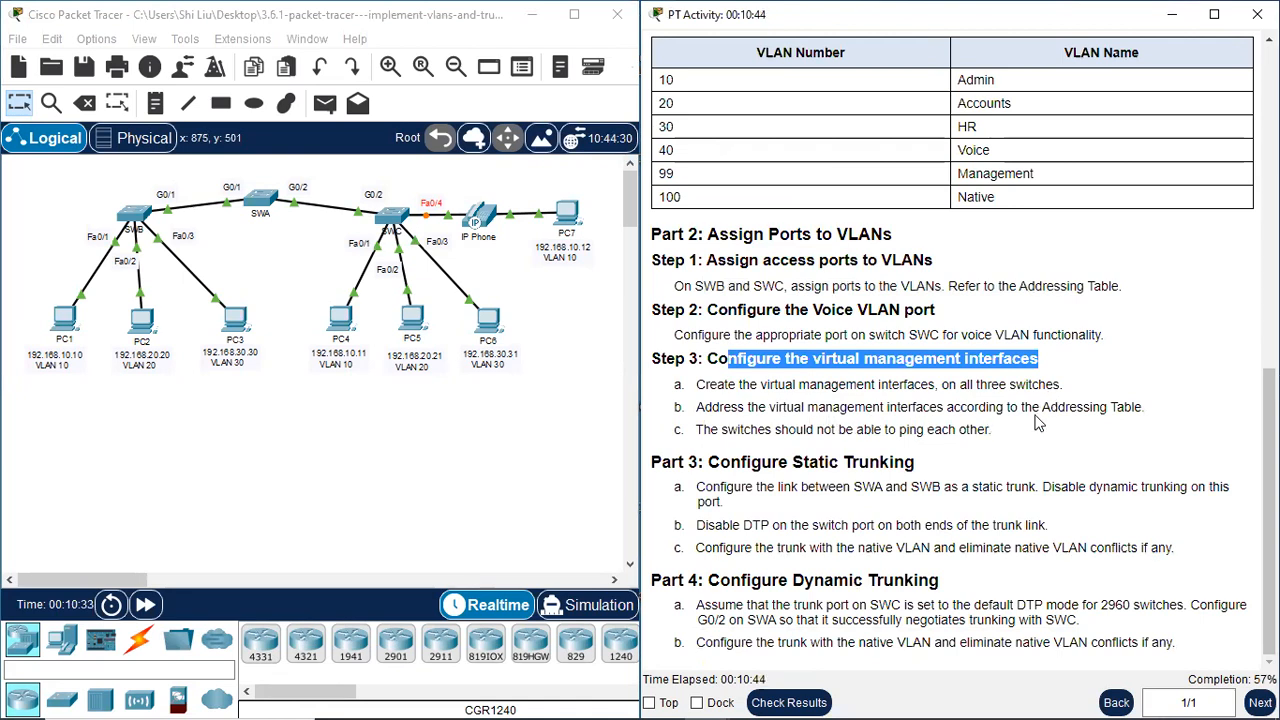
{"action": "left_click_drag", "start_coordinate": [1068, 407], "coordinate": [1148, 410]}
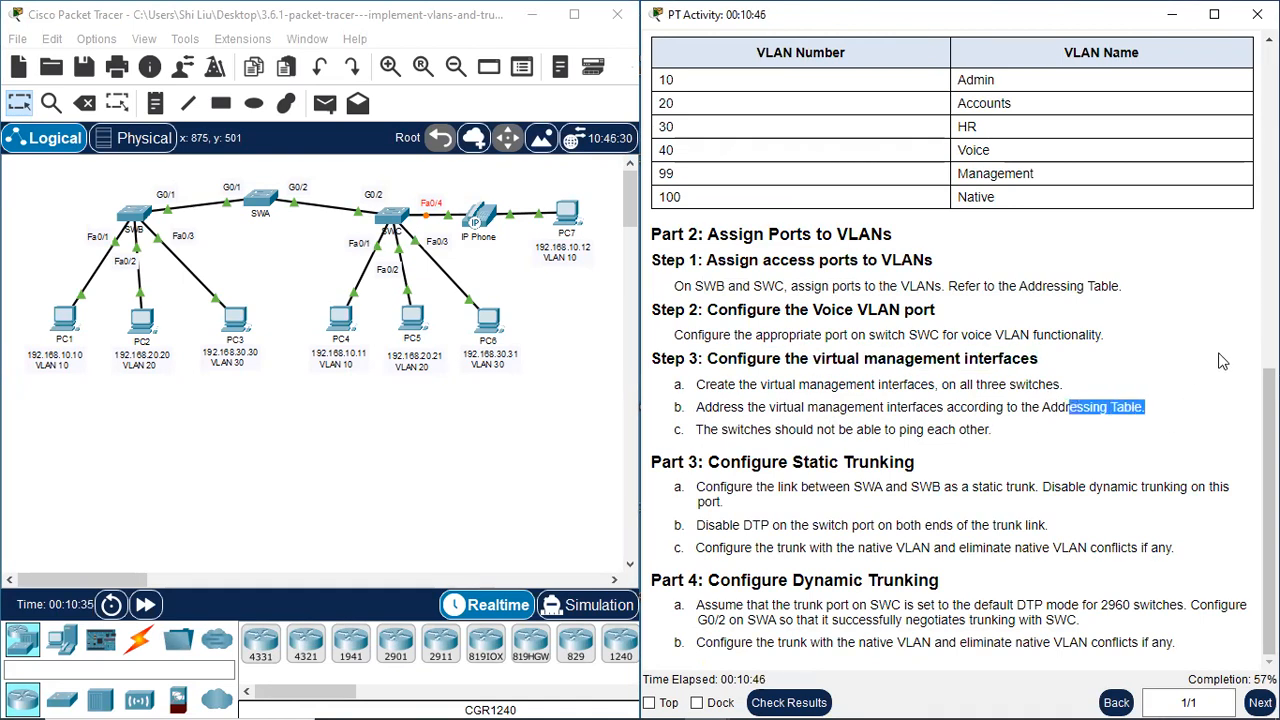
{"action": "scroll", "coordinate": [1224, 362], "scroll_direction": "up", "scroll_amount": 10}
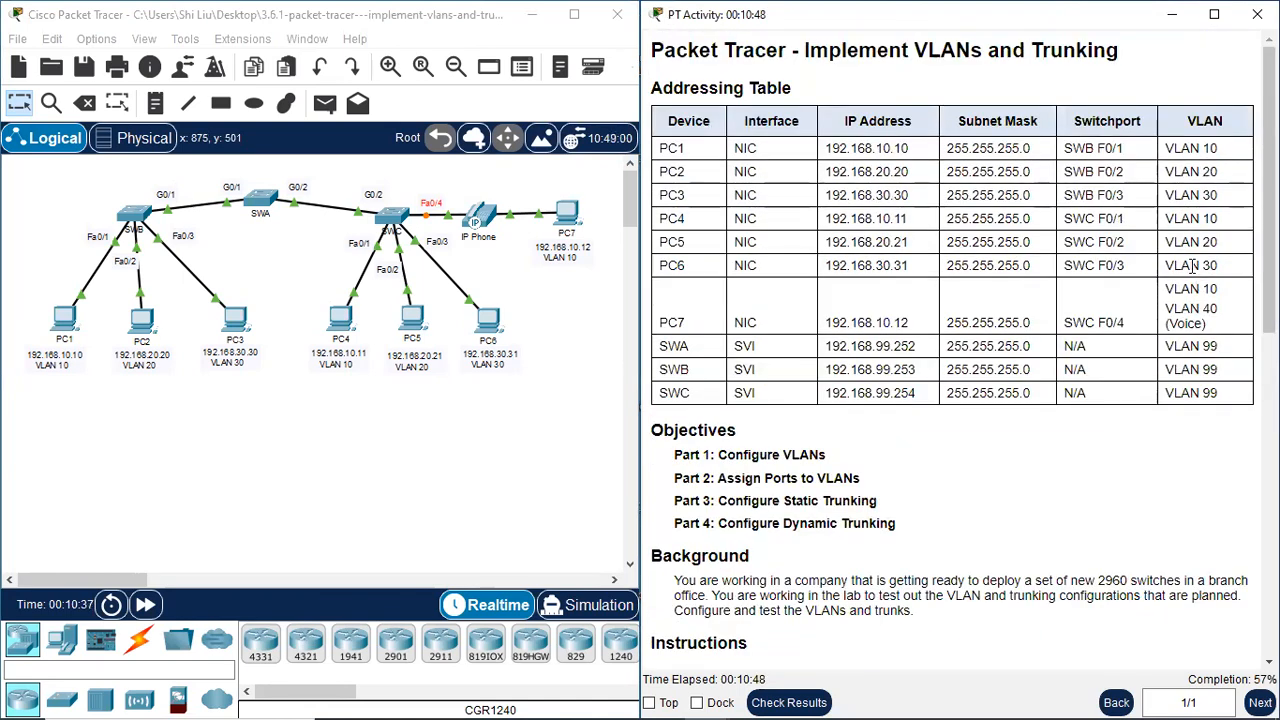
{"action": "scroll", "coordinate": [778, 356], "scroll_direction": "down", "scroll_amount": 1}
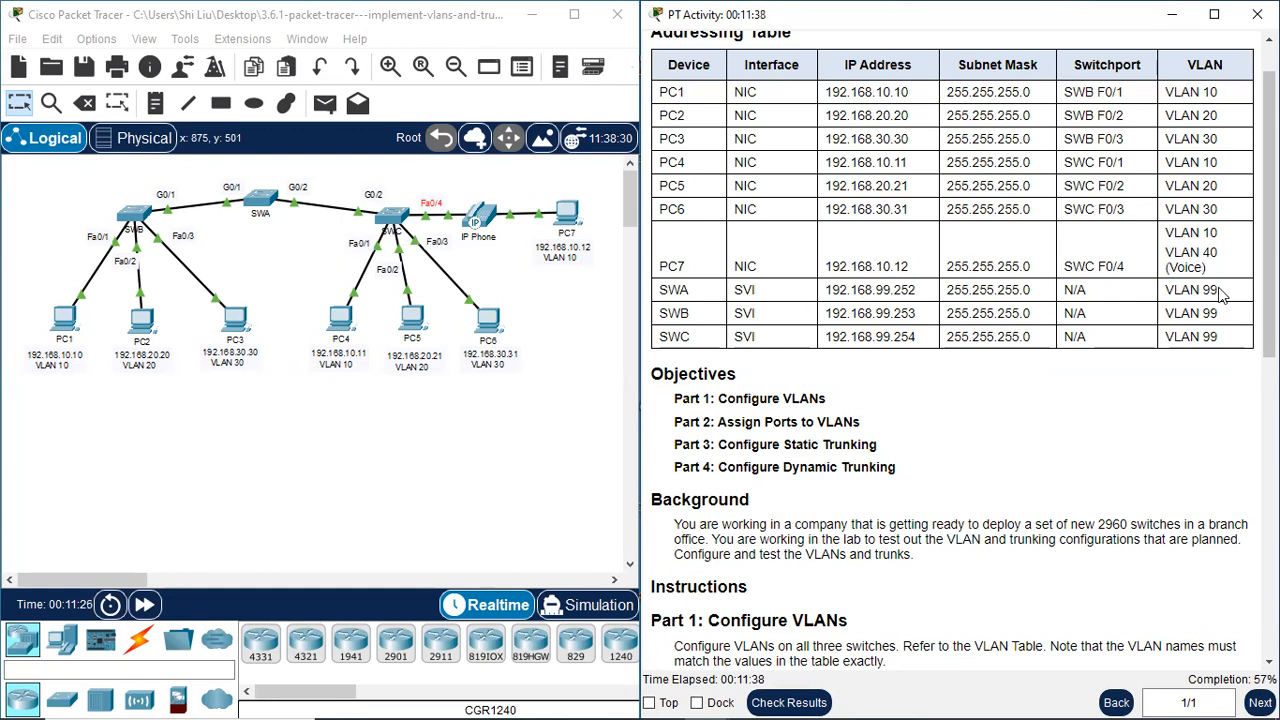
{"action": "left_click", "coordinate": [360, 462]}
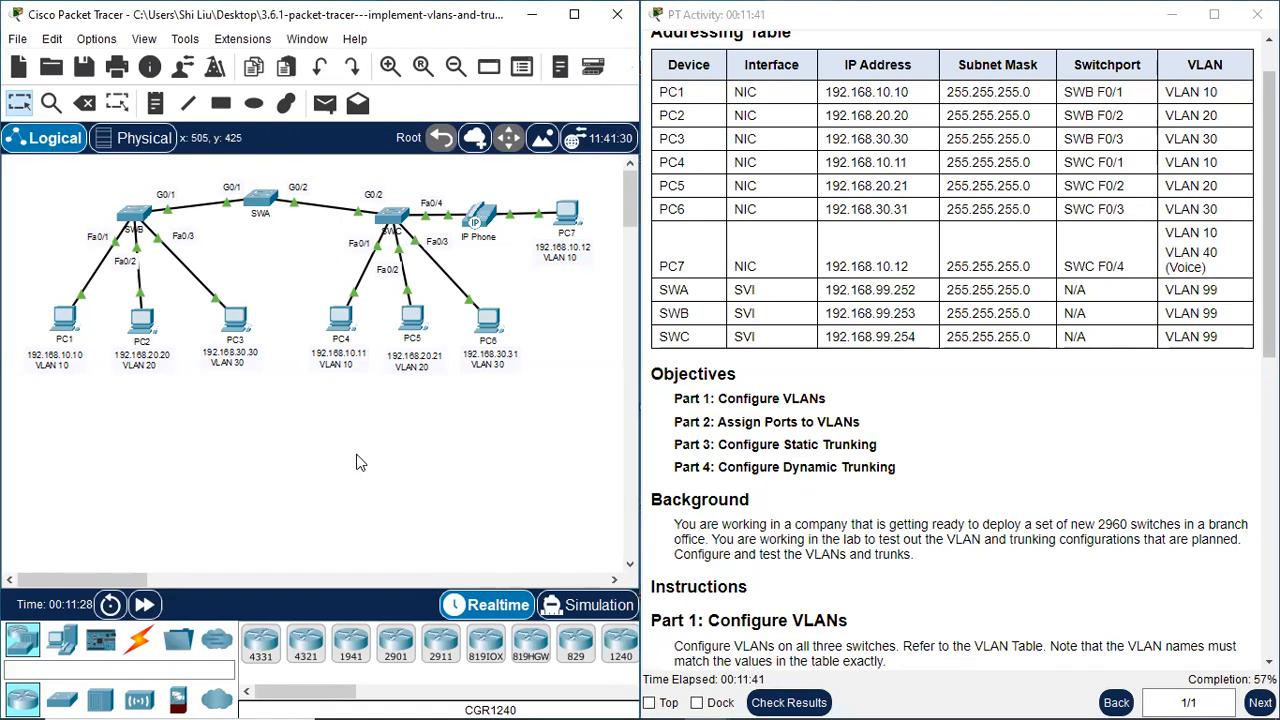
Open SWA's CLI, leave VLAN configuration mode, and create the VLAN 99 interface.
{"action": "left_click", "coordinate": [262, 198]}
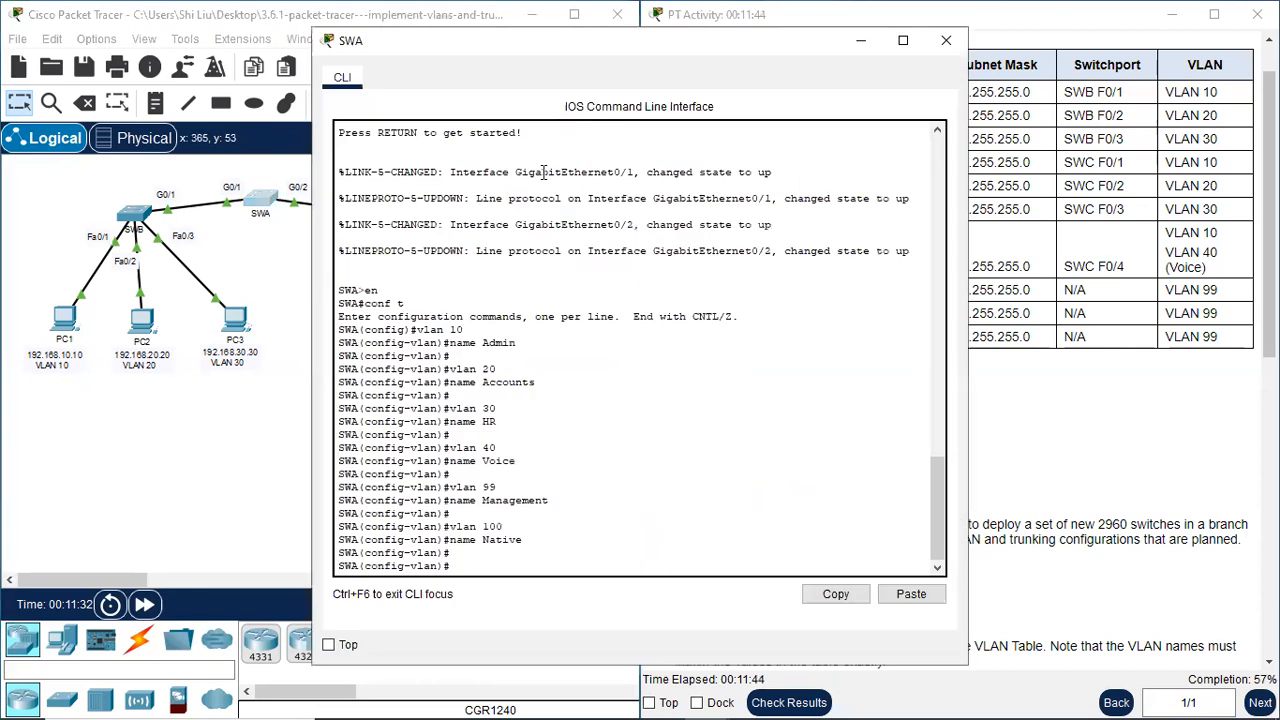
{"action": "left_click_drag", "start_coordinate": [665, 52], "coordinate": [360, 31]}
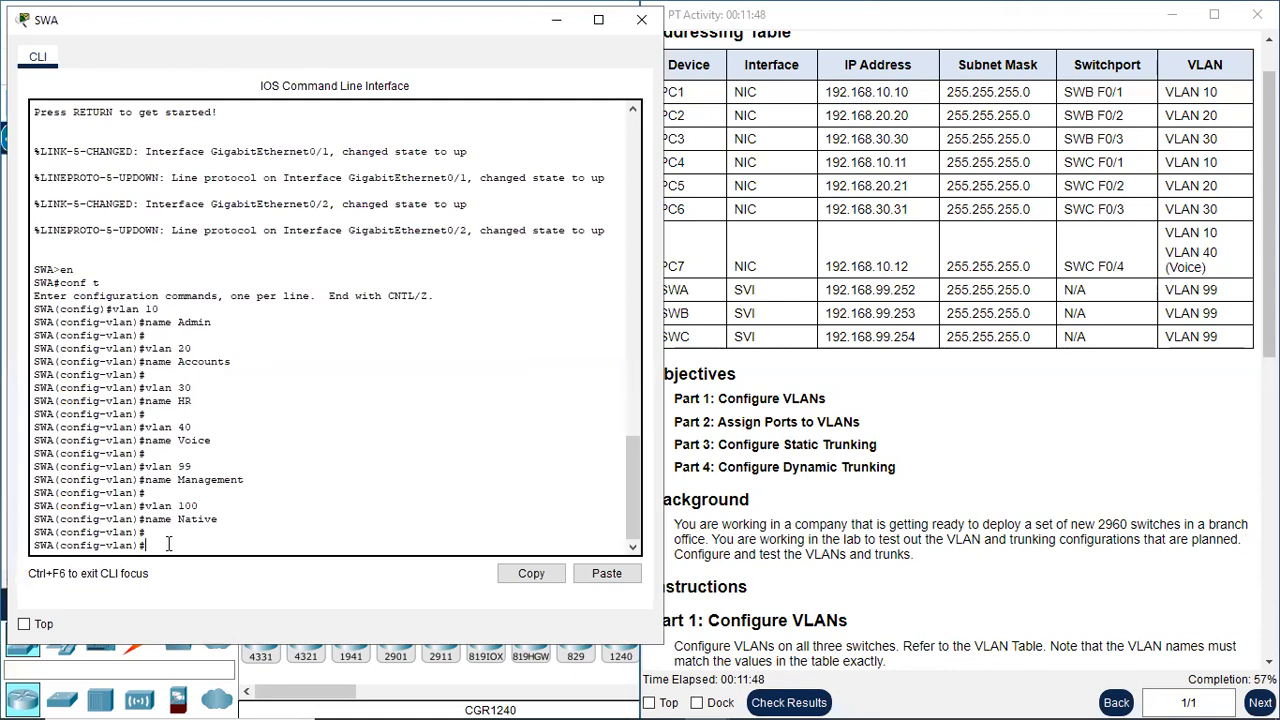
{"action": "type", "text": "exi"}
{"action": "key", "text": "Return"}
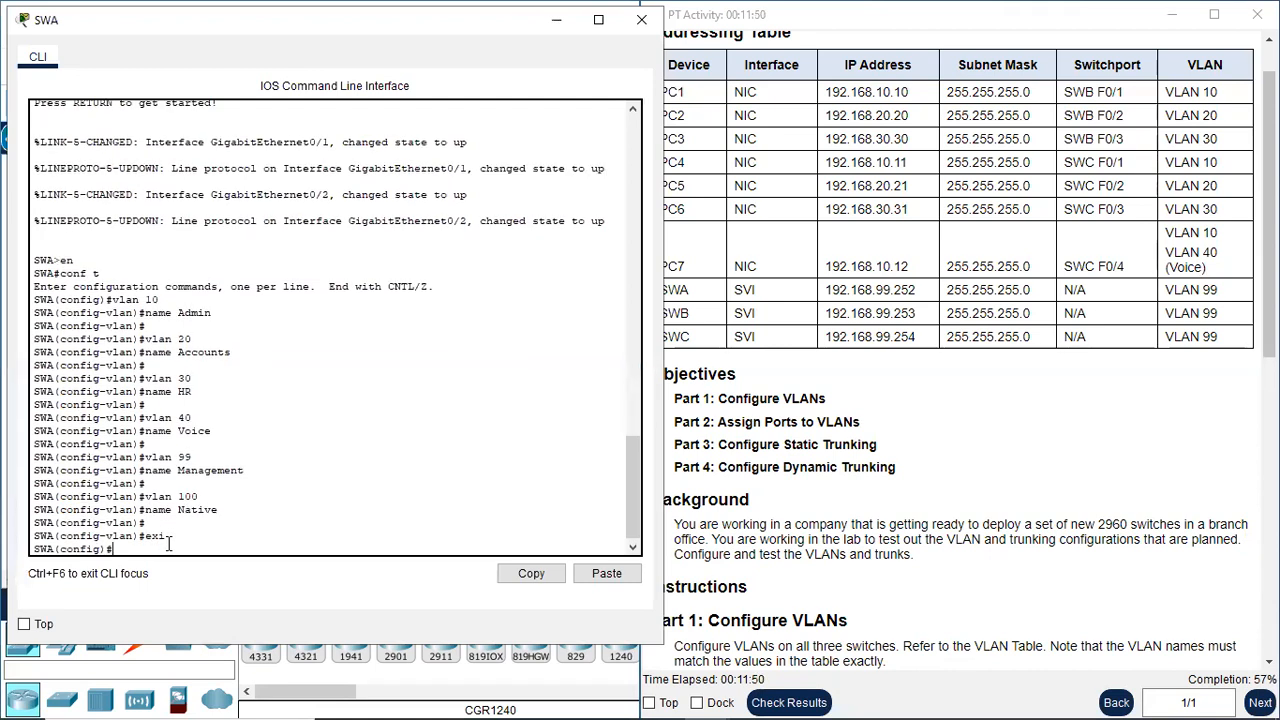
{"action": "type", "text": "int vlan 99"}
{"action": "key", "text": "Return"}
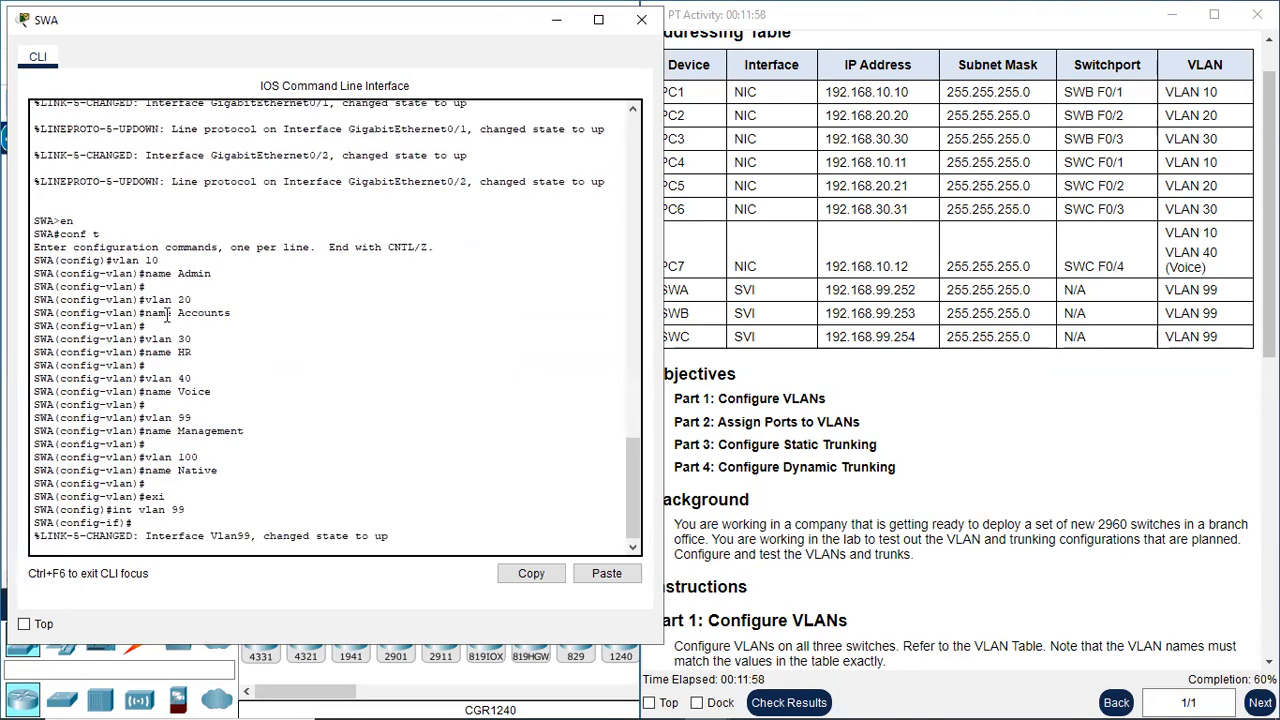
Give SWA's VLAN 99 interface the address 192.168.99.252 with mask 255.255.255.0, enable it, and close the CLI.
{"action": "key", "text": "Return"}
{"action": "type", "text": "ip address"}
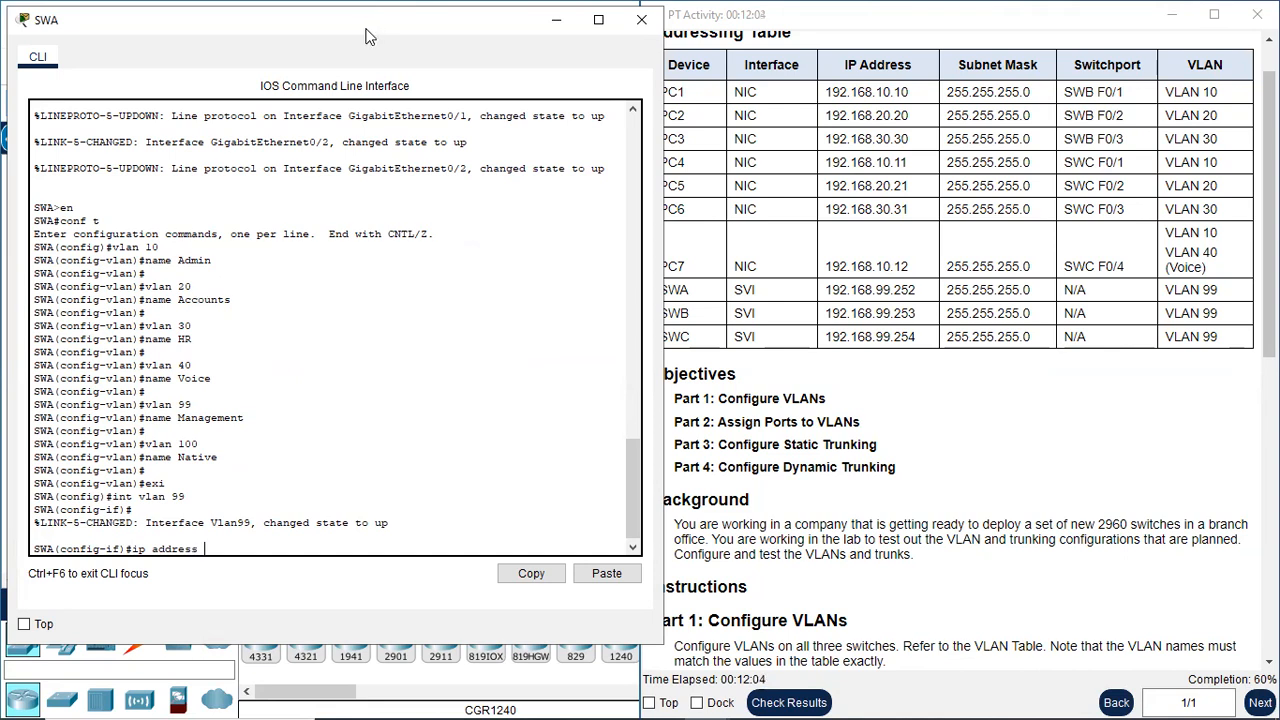
{"action": "left_click_drag", "start_coordinate": [366, 36], "coordinate": [348, 35]}
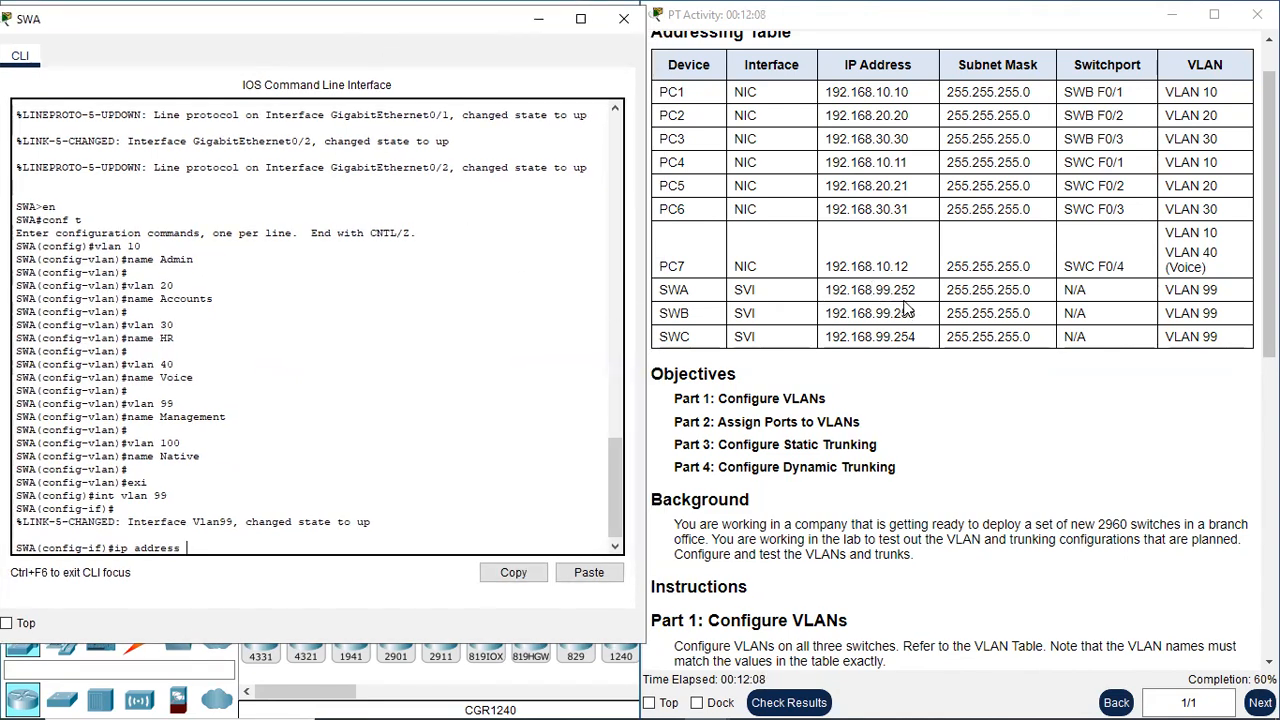
{"action": "type", "text": "192.168.99.252"}
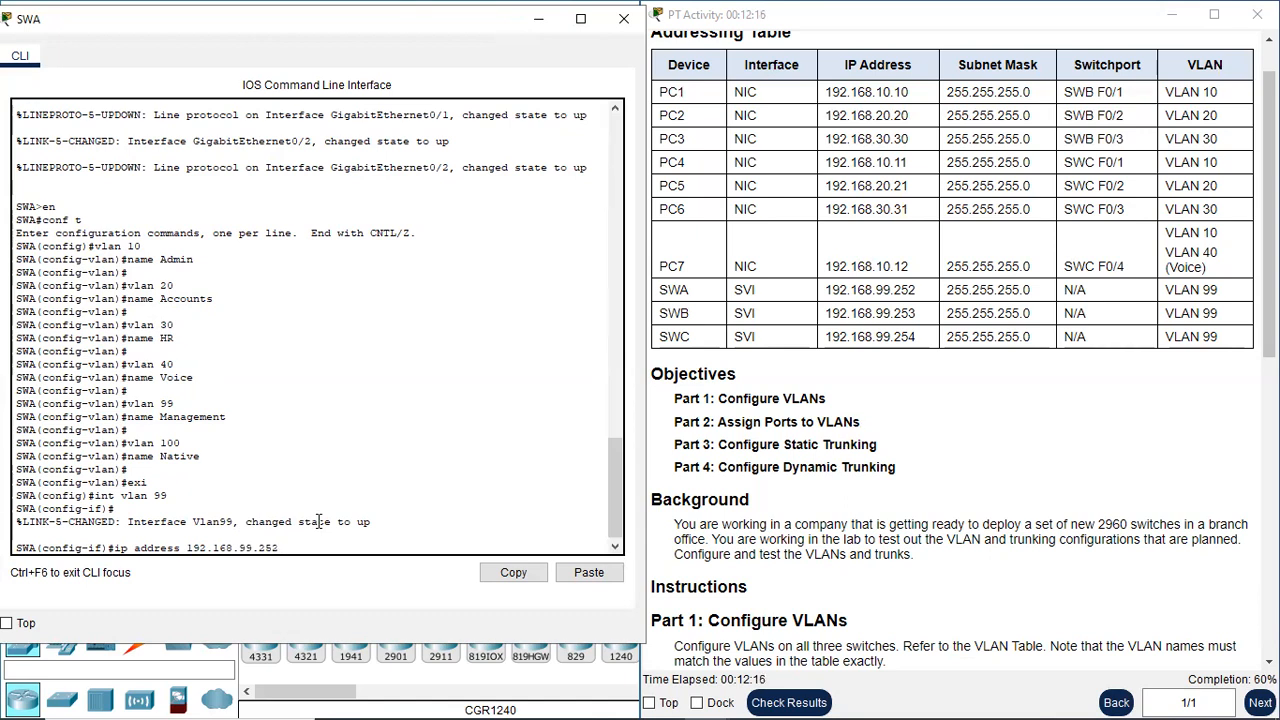
{"action": "type", "text": " 255.255.255.0"}
{"action": "key", "text": "Return"}
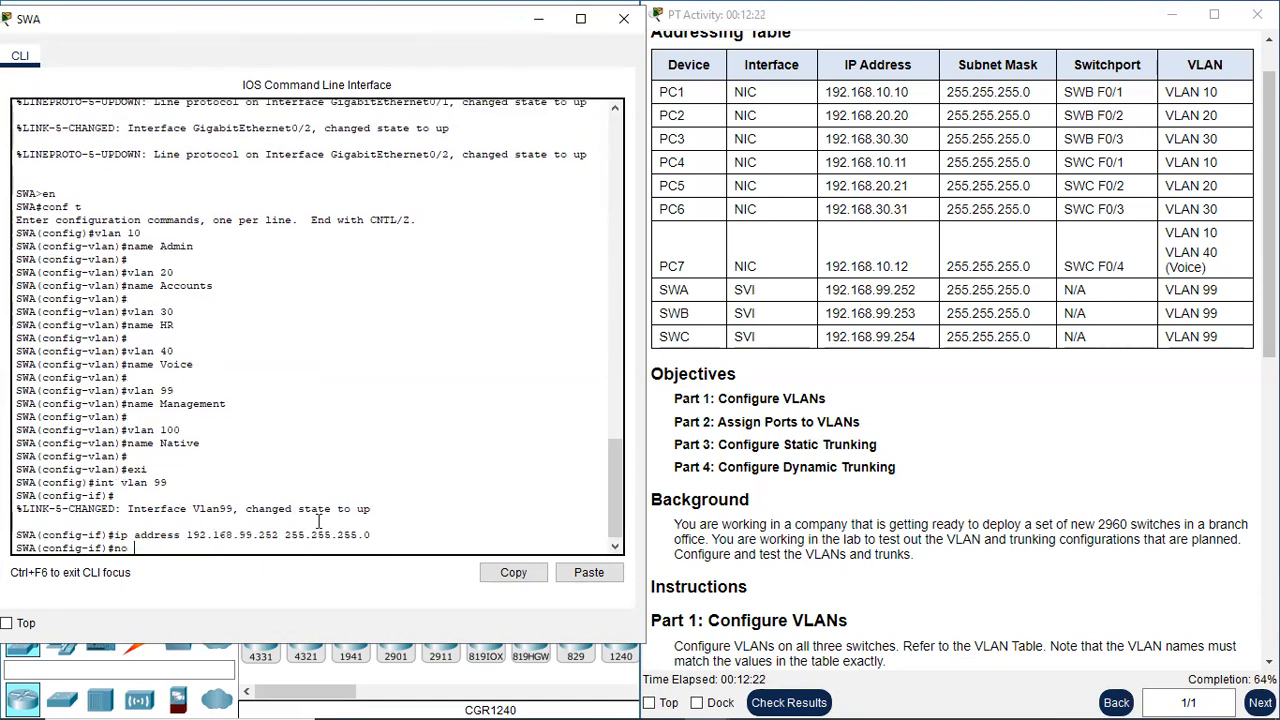
{"action": "type", "text": "no shutdown"}
{"action": "key", "text": "Return"}
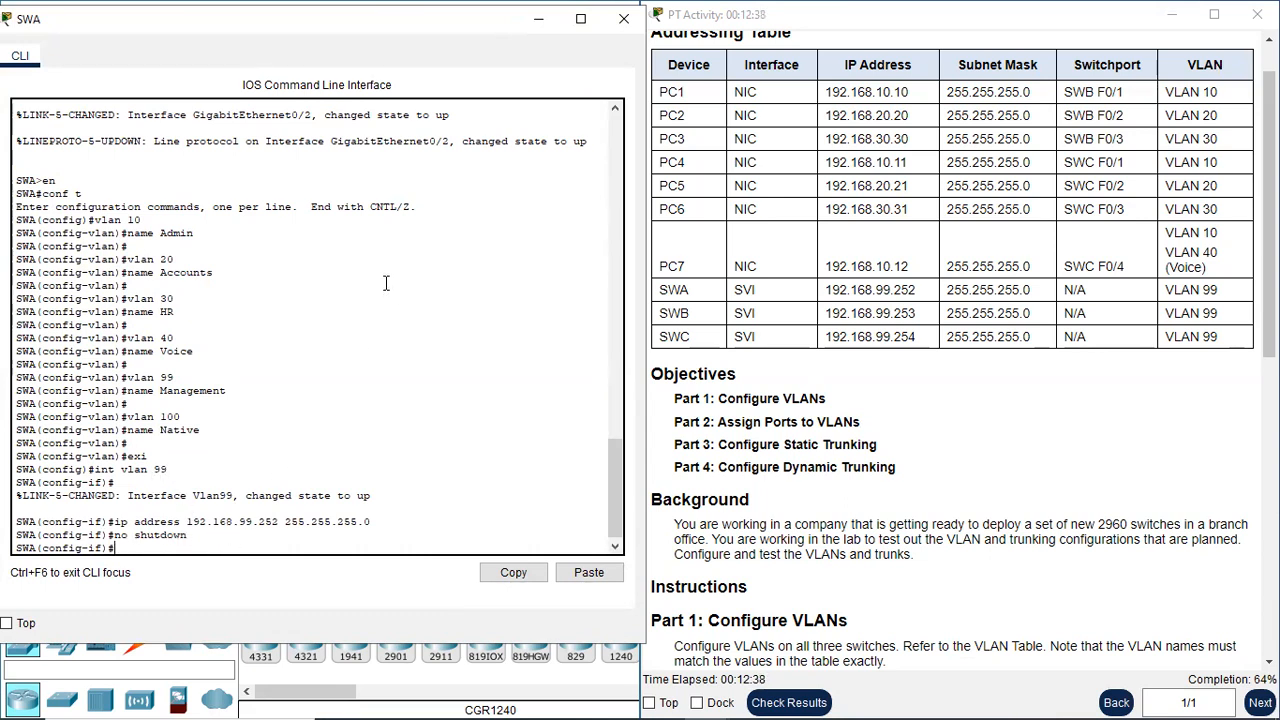
{"action": "left_click", "coordinate": [624, 18]}
Open SWB's CLI, return to global configuration mode, and create the VLAN 99 interface.
{"action": "left_click", "coordinate": [133, 213]}
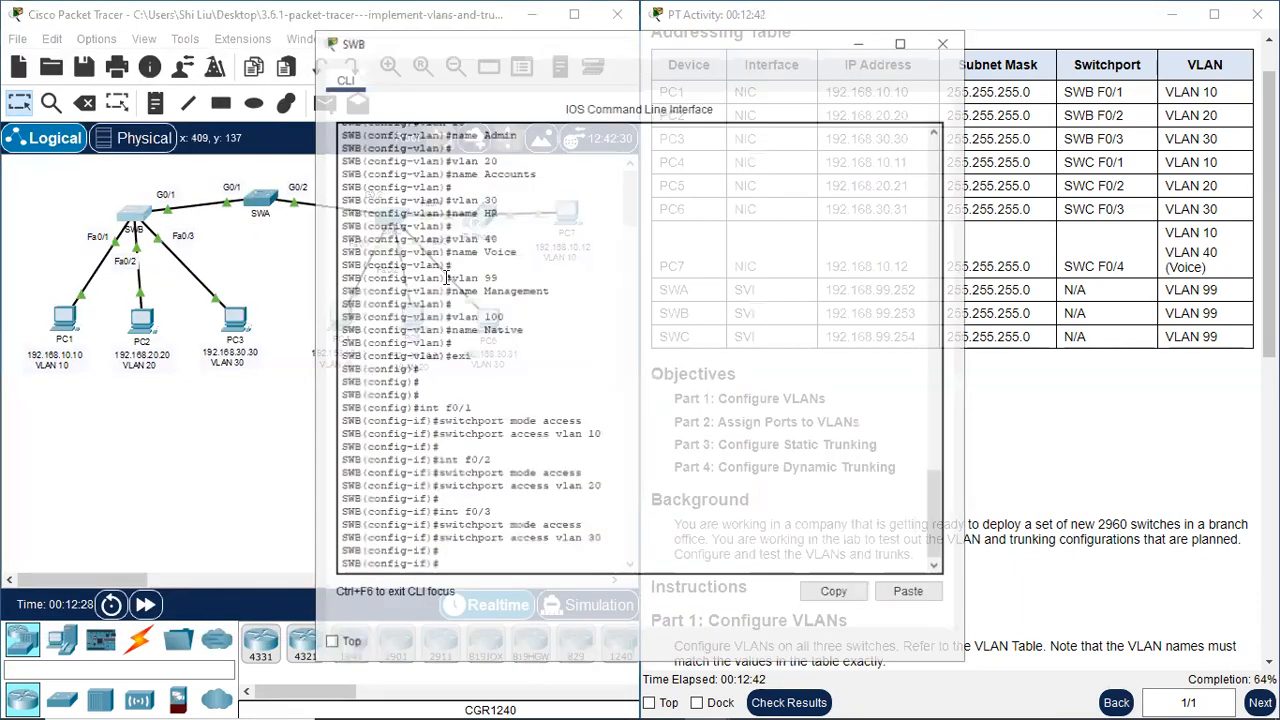
{"action": "left_click_drag", "start_coordinate": [643, 50], "coordinate": [336, 31]}
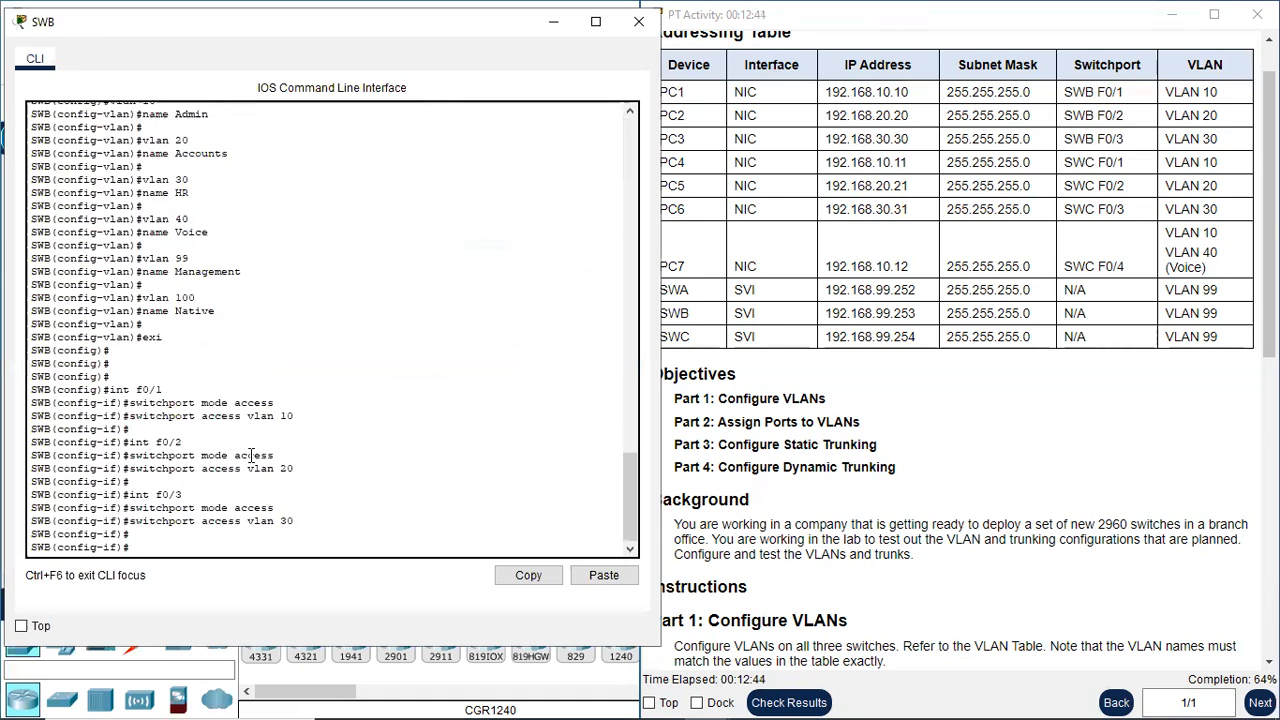
{"action": "type", "text": "exi"}
{"action": "key", "text": "Return"}
{"action": "key", "text": "Return"}
{"action": "type", "text": "int f"}
{"action": "key", "text": "BackSpace"}
{"action": "type", "text": "vlan"}
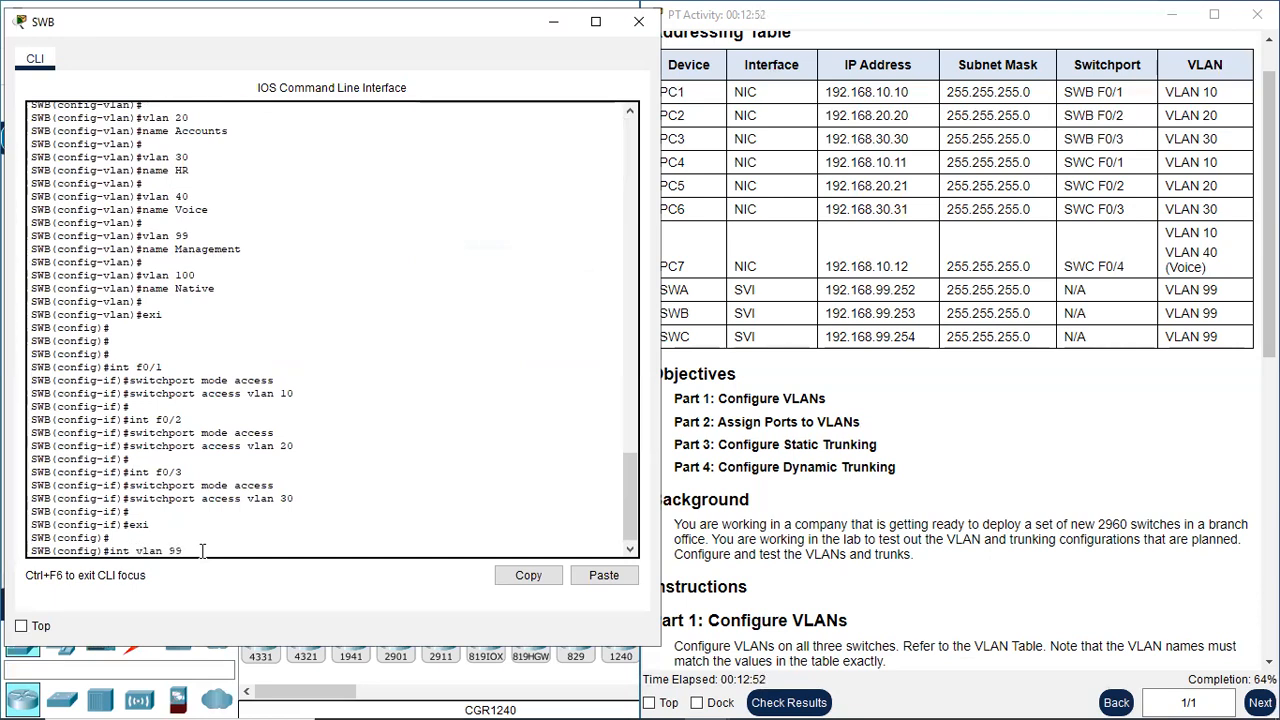
{"action": "type", "text": " 99"}
{"action": "key", "text": "Return"}
Give SWB's VLAN 99 interface the address 192.168.99.253 with mask 255.255.255.0, enable it, and close the CLI.
{"action": "type", "text": "ip address"}
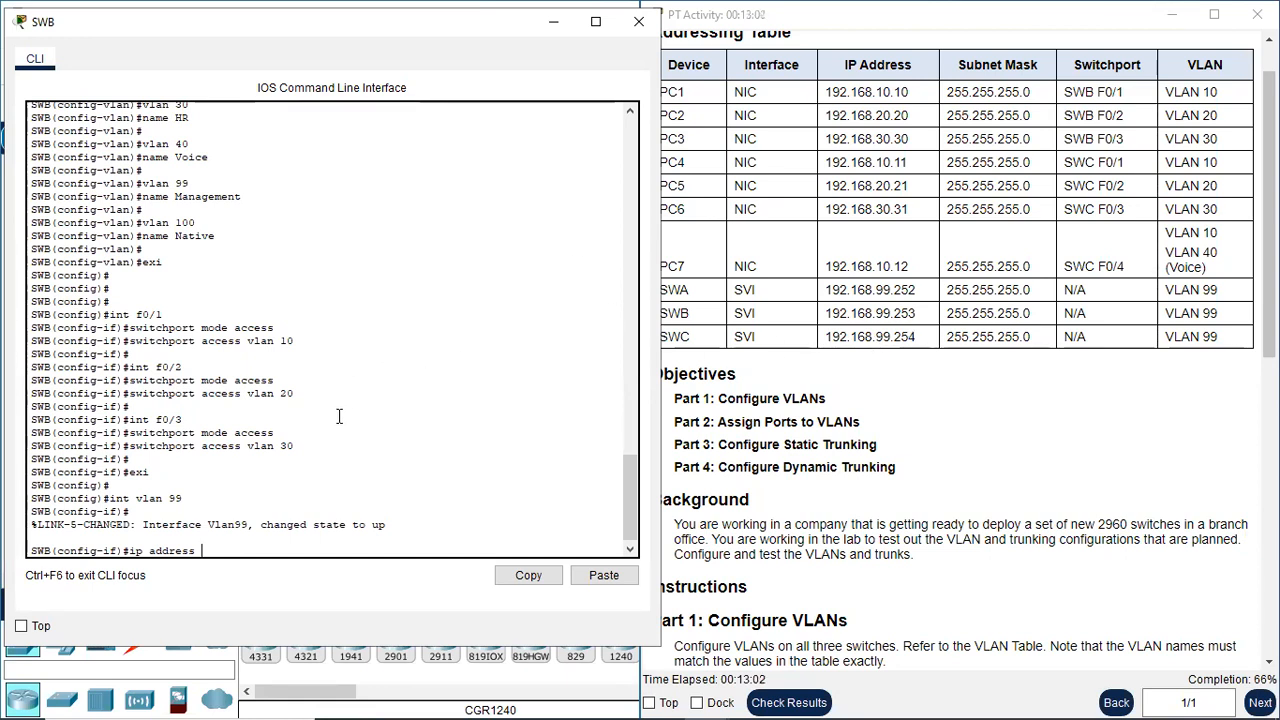
{"action": "type", "text": "168.99.253 255.255.255.0"}
{"action": "key", "text": "Return"}
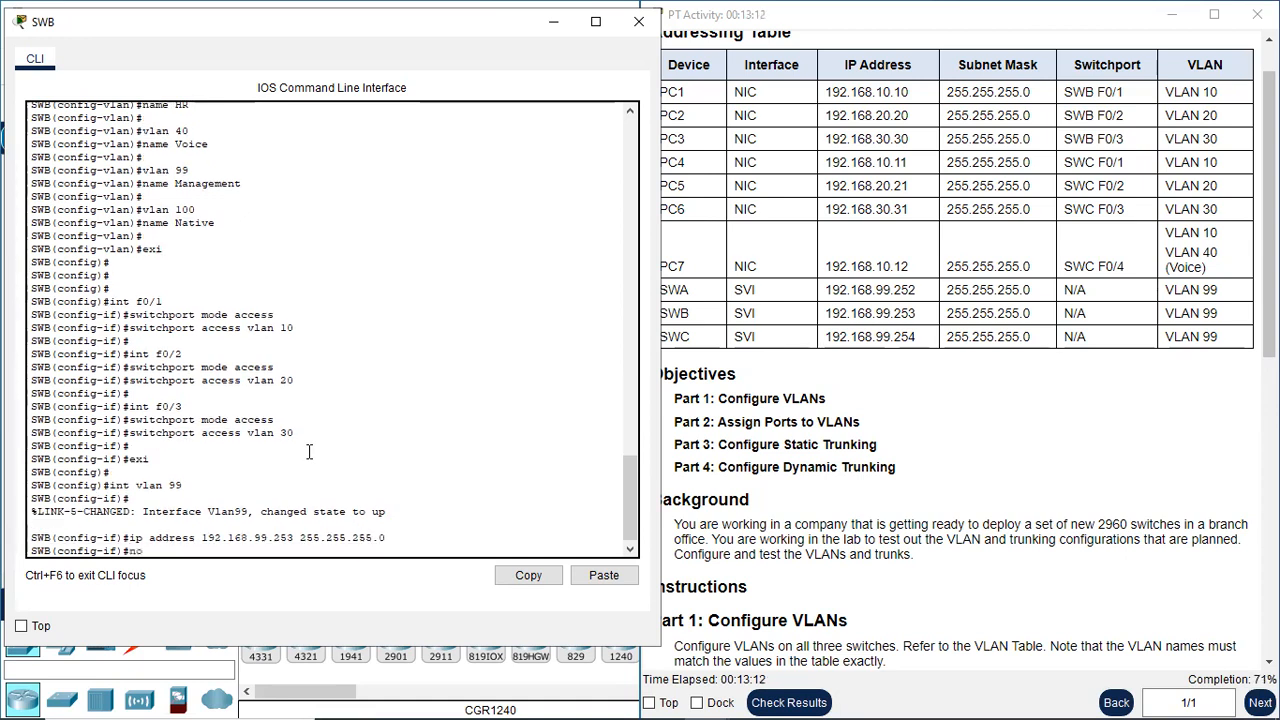
{"action": "type", "text": "no shutdown"}
{"action": "key", "text": "Return"}
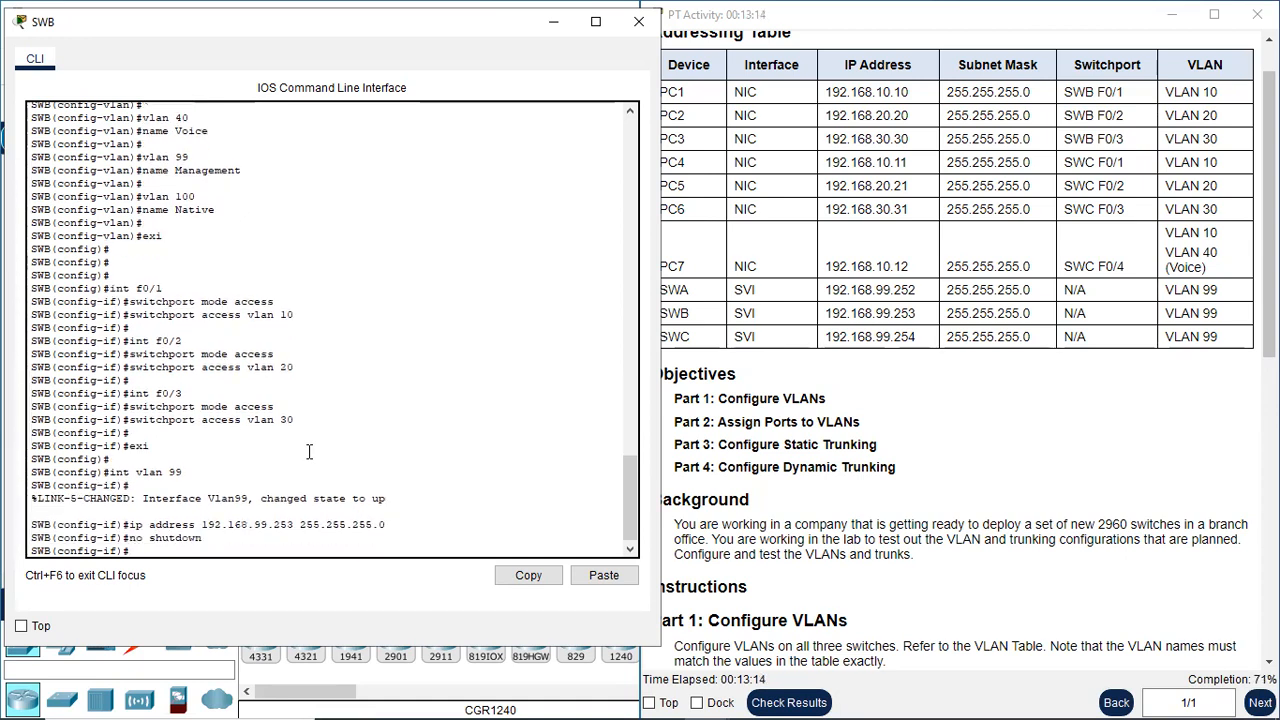
{"action": "left_click", "coordinate": [638, 21]}
Open SWC's CLI, return to global configuration mode, and create the VLAN 99 interface.
{"action": "left_click", "coordinate": [393, 216]}
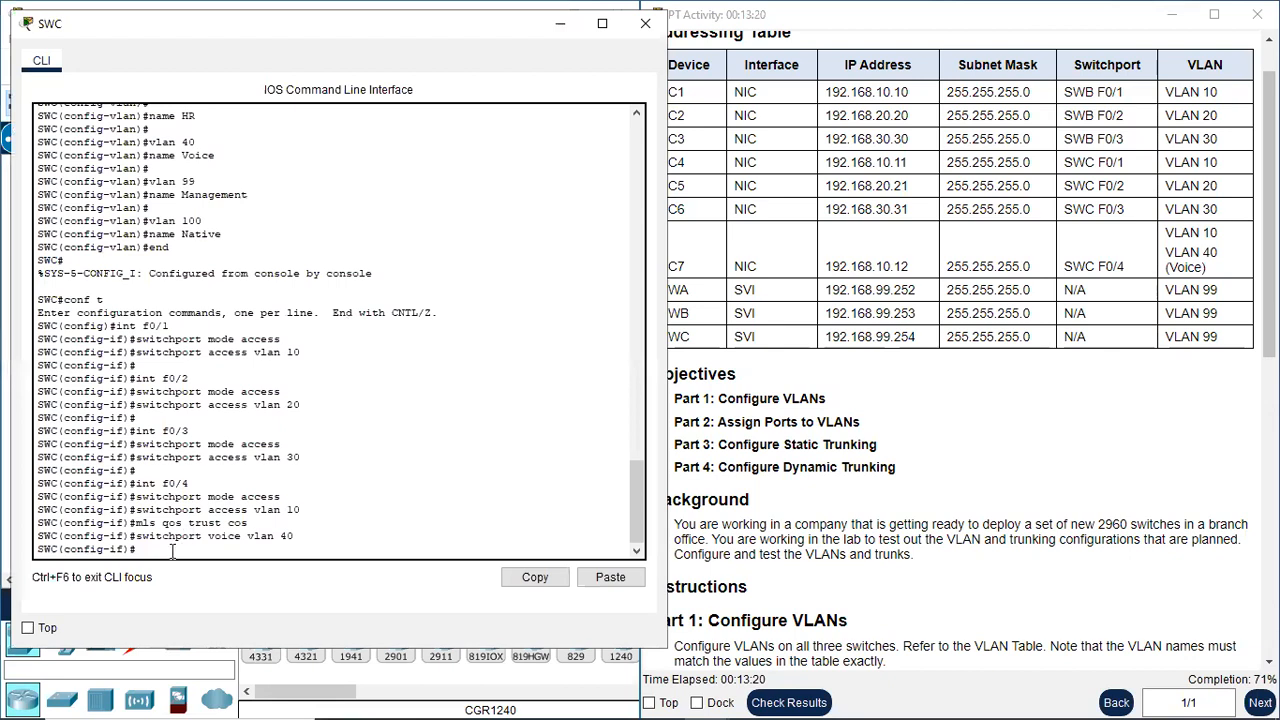
{"action": "type", "text": "exi"}
{"action": "key", "text": "Return"}
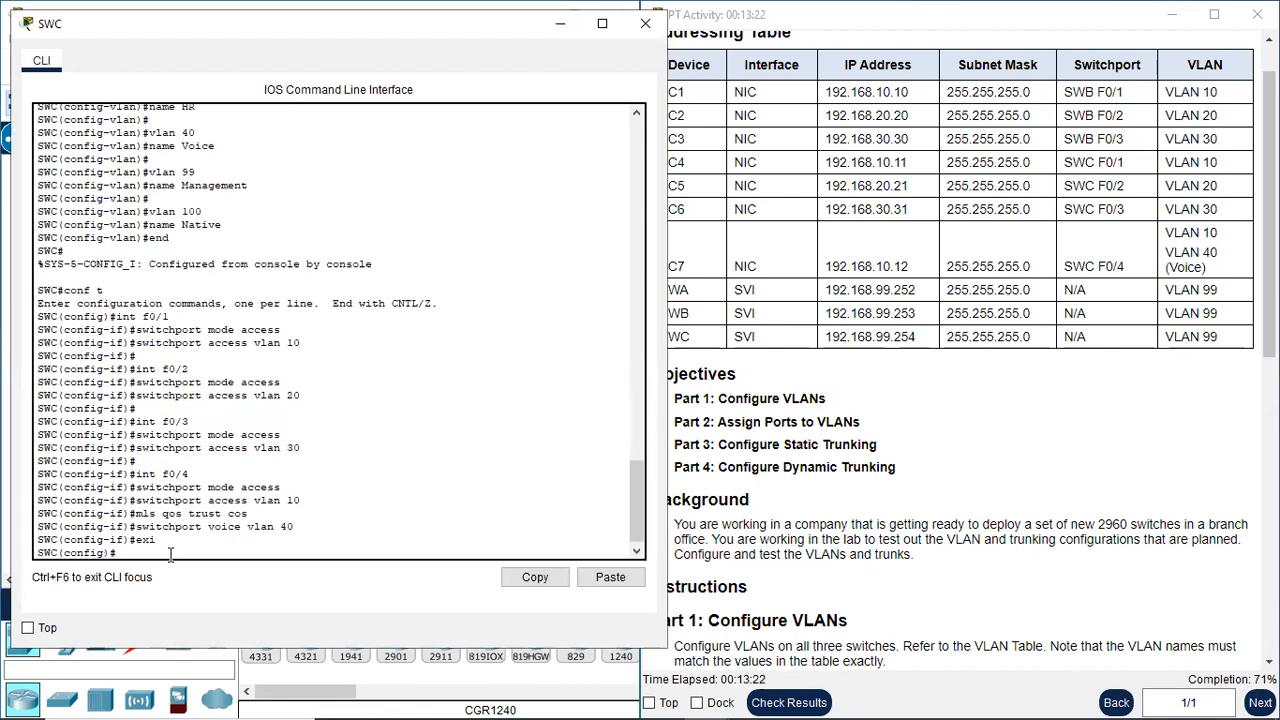
{"action": "type", "text": "in"}
{"action": "key", "text": "Return"}
{"action": "key", "text": "Return"}
{"action": "type", "text": "int vlan"}
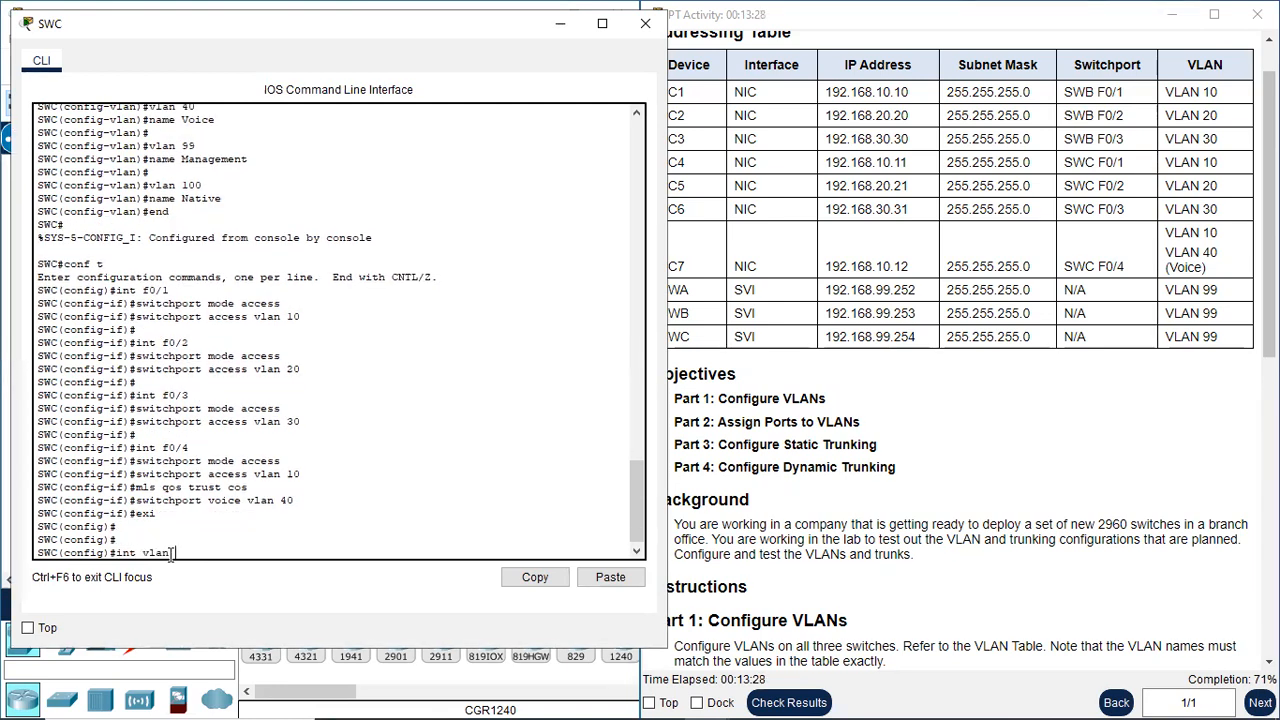
{"action": "type", "text": " 99"}
{"action": "key", "text": "Return"}
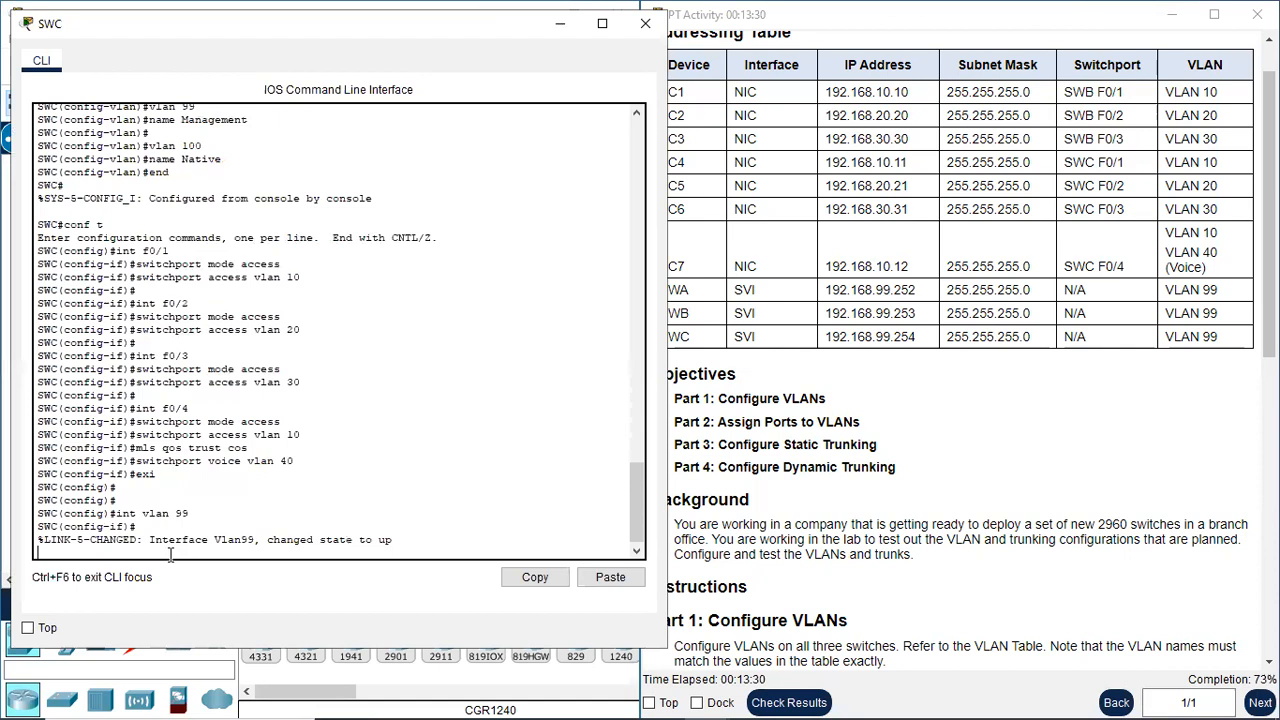
{"action": "key", "text": "Return"}
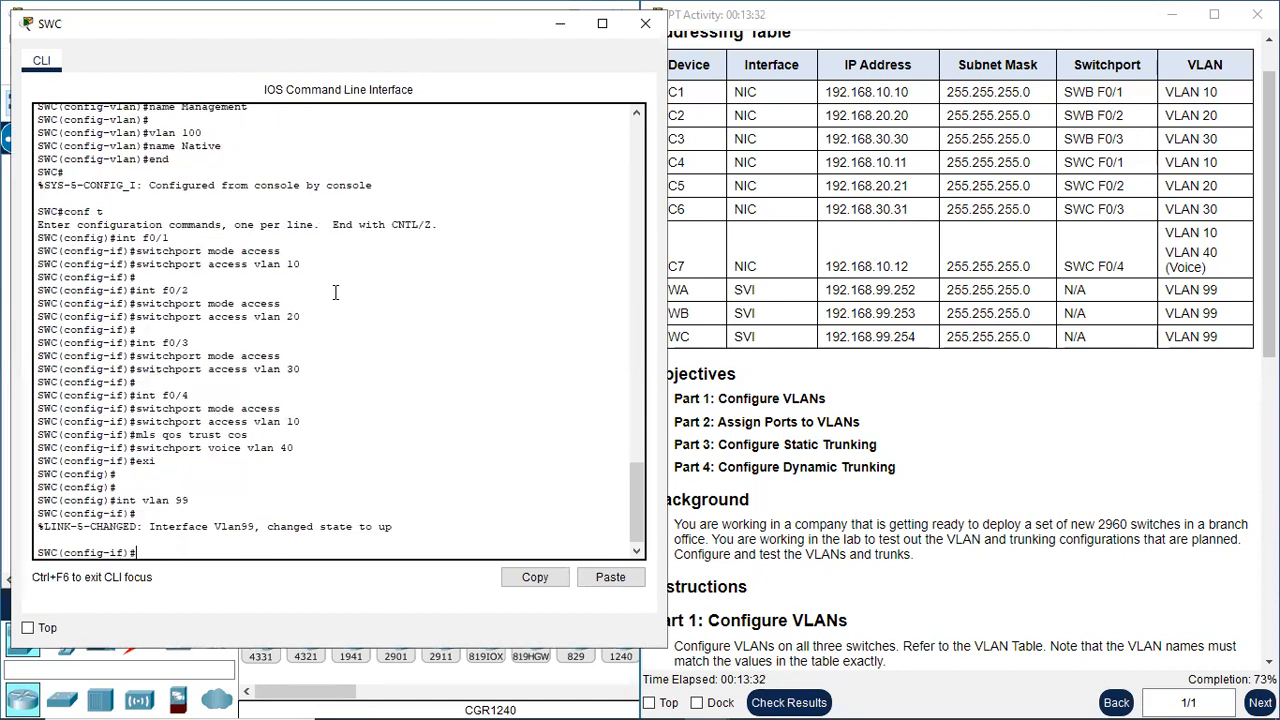
Give SWC's VLAN 99 interface the address 192.168.99.254 with mask 255.255.255.0, enable it, and close the CLI.
{"action": "type", "text": "ip address"}
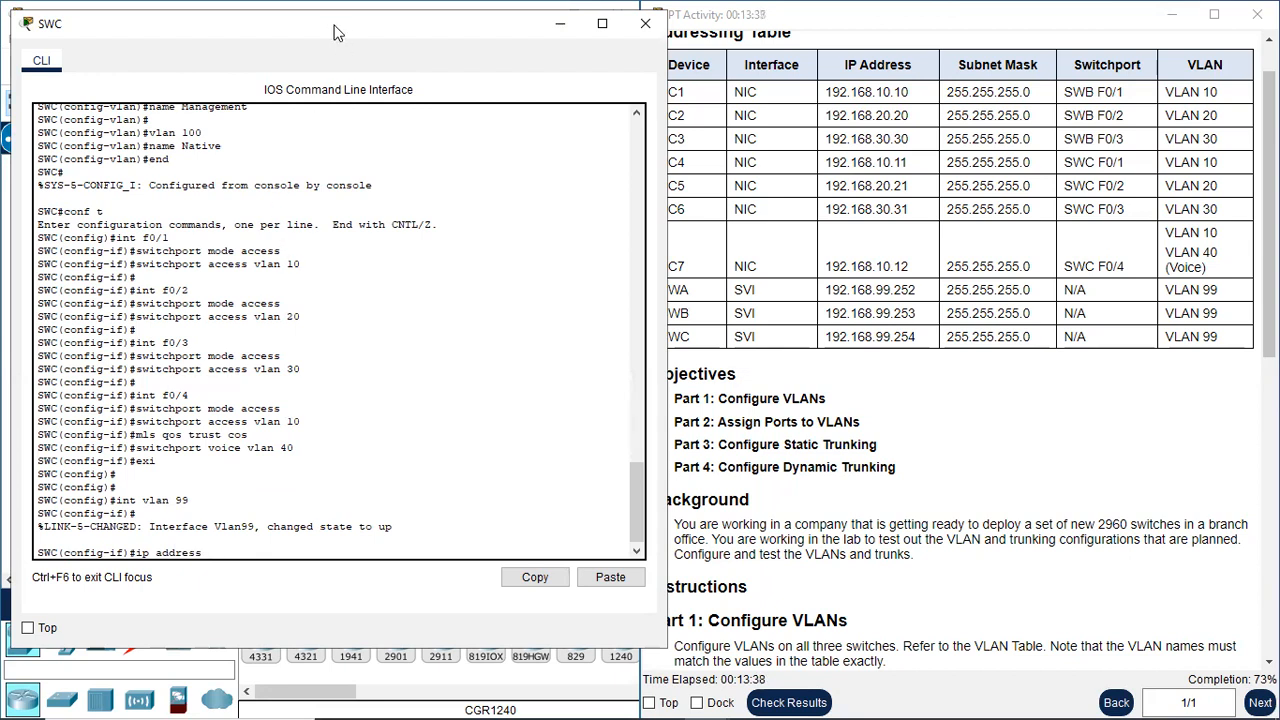
{"action": "left_click_drag", "start_coordinate": [335, 33], "coordinate": [303, 31]}
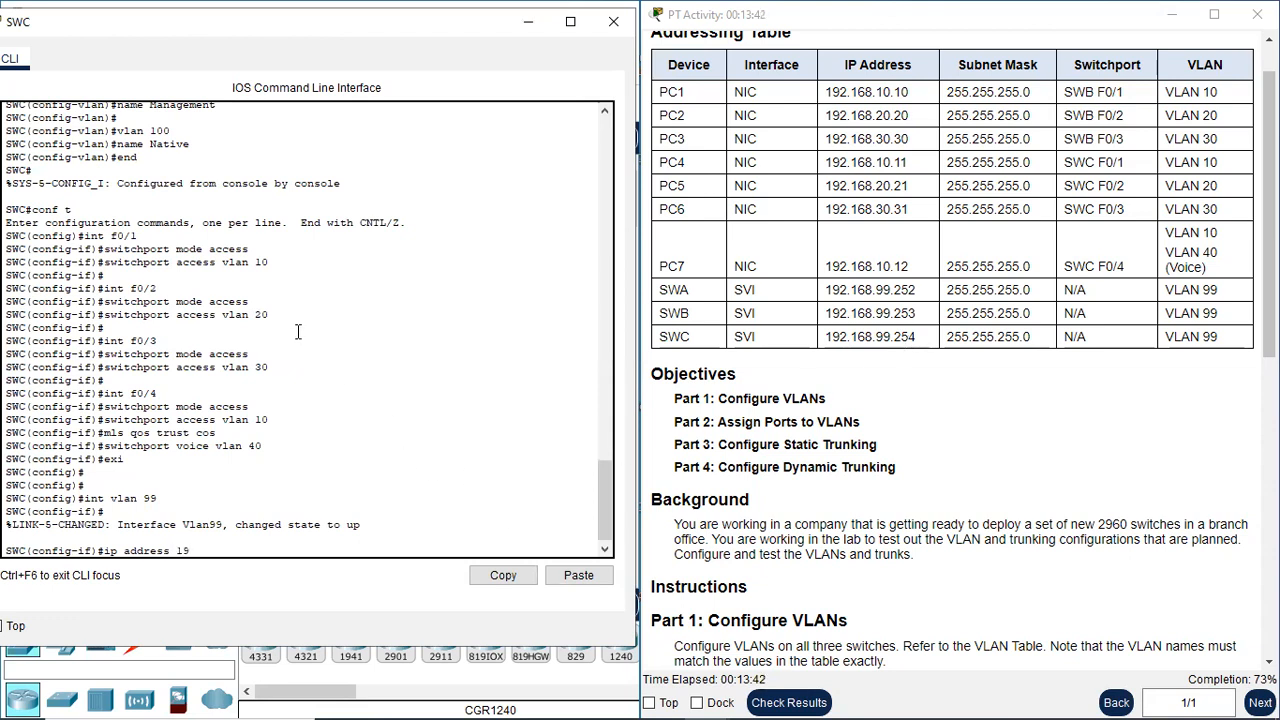
{"action": "type", "text": "54 255.255.255.0"}
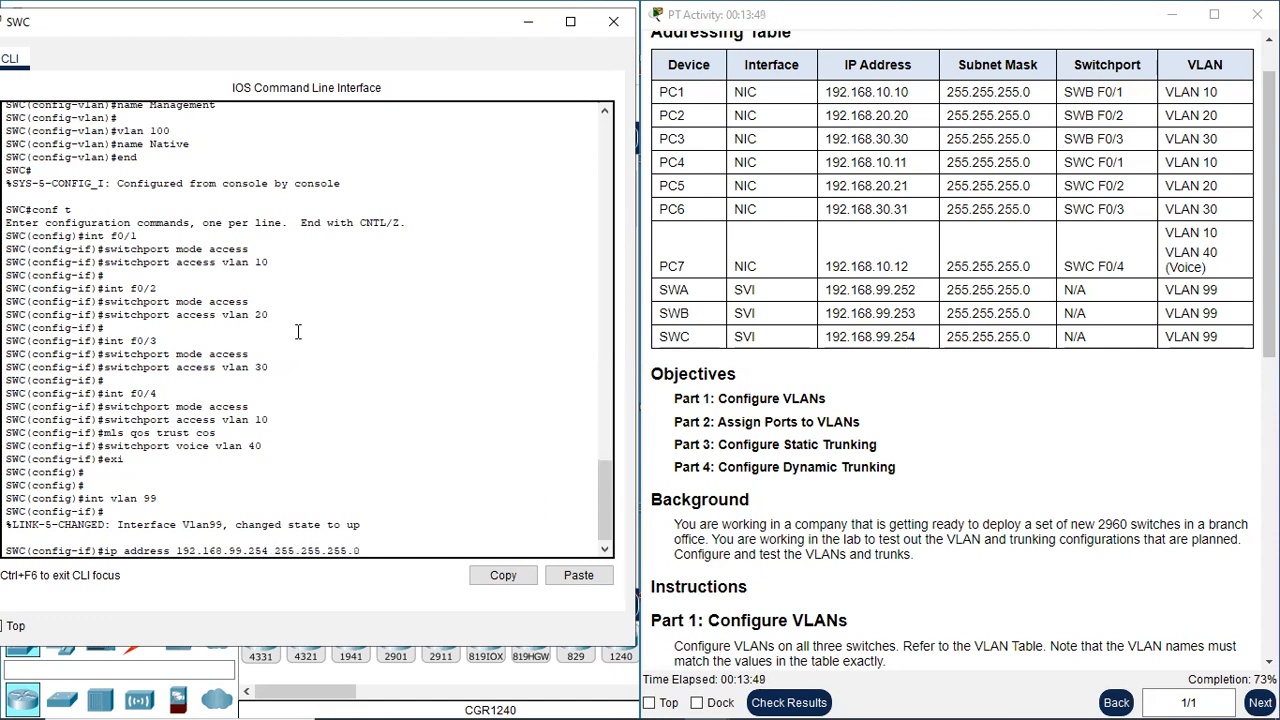
{"action": "key", "text": "Return"}
{"action": "type", "text": "no "}
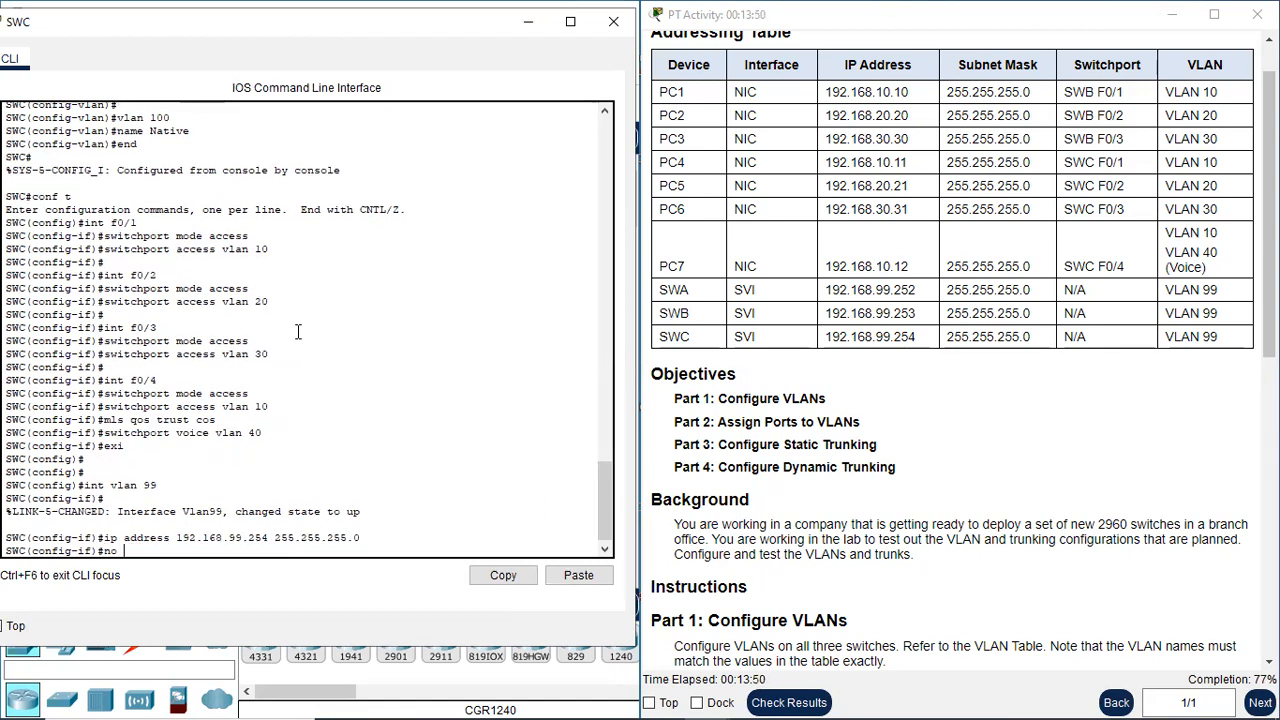
{"action": "type", "text": "shutdown"}
{"action": "key", "text": "Return"}
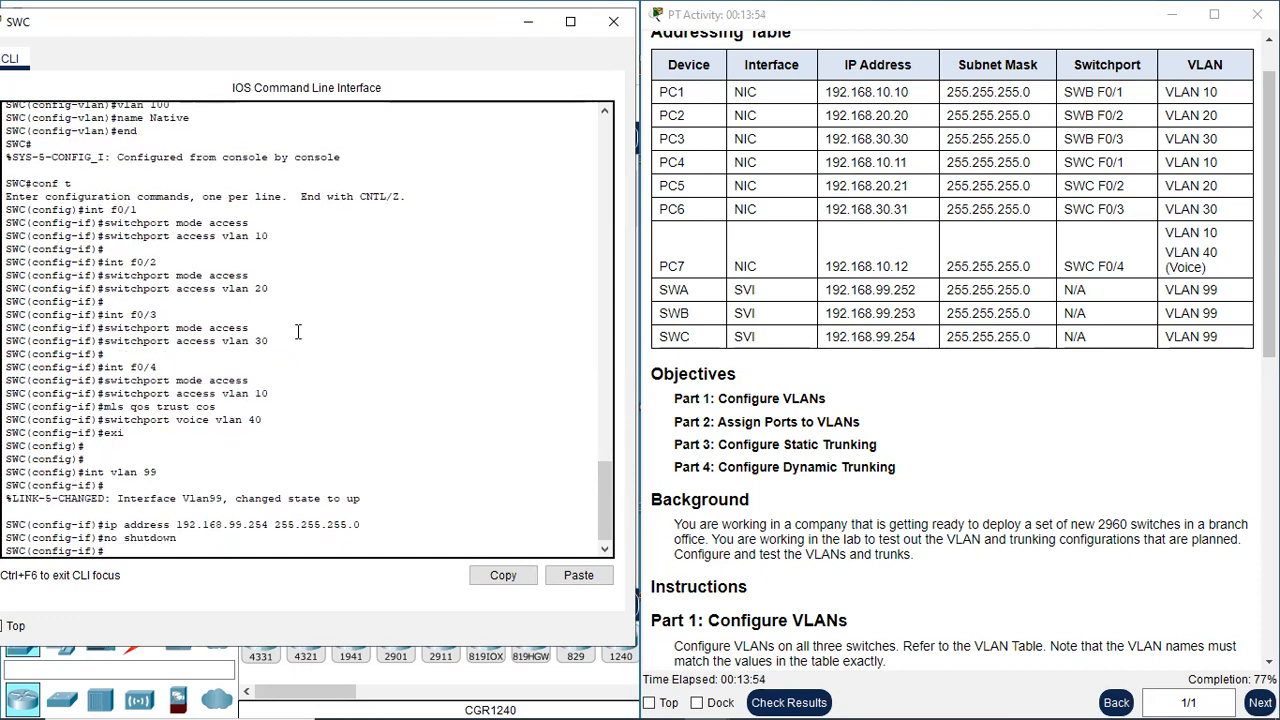
{"action": "left_click", "coordinate": [613, 21]}
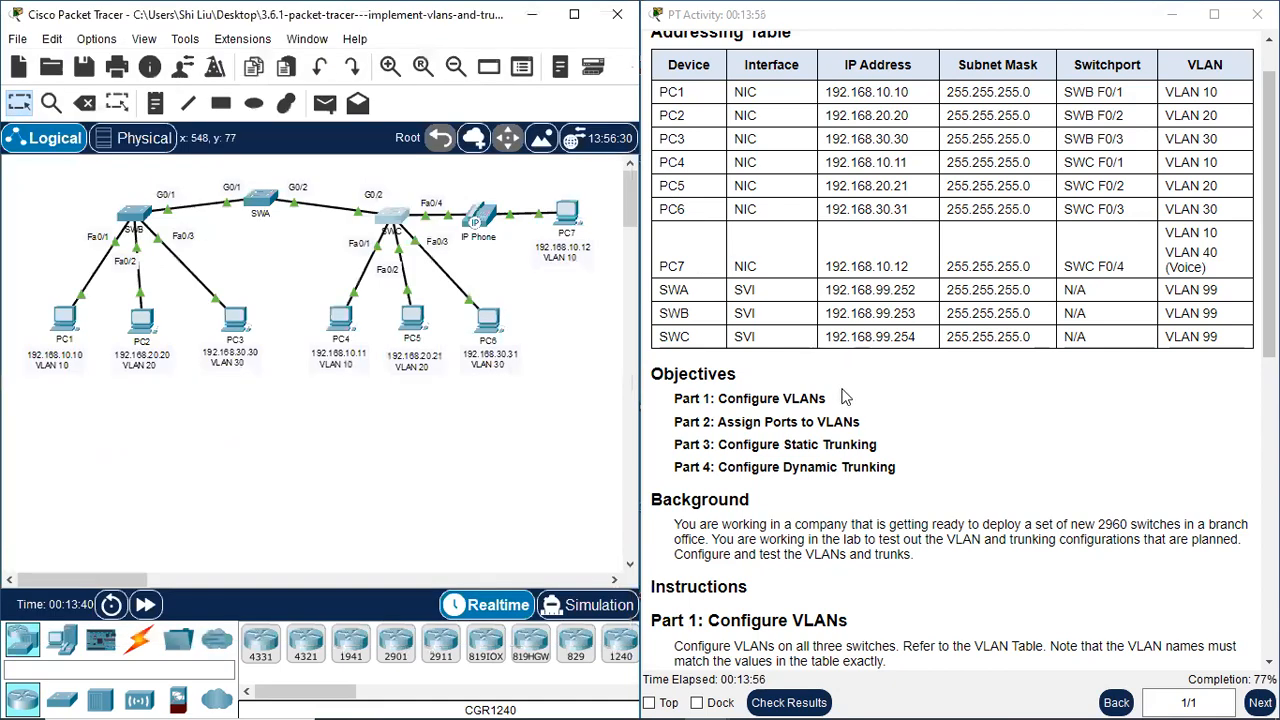
Review the activity's management interface and trunking instructions against the links between SWB, SWA and SWC.
{"action": "scroll", "coordinate": [840, 400], "scroll_direction": "down", "scroll_amount": 8}
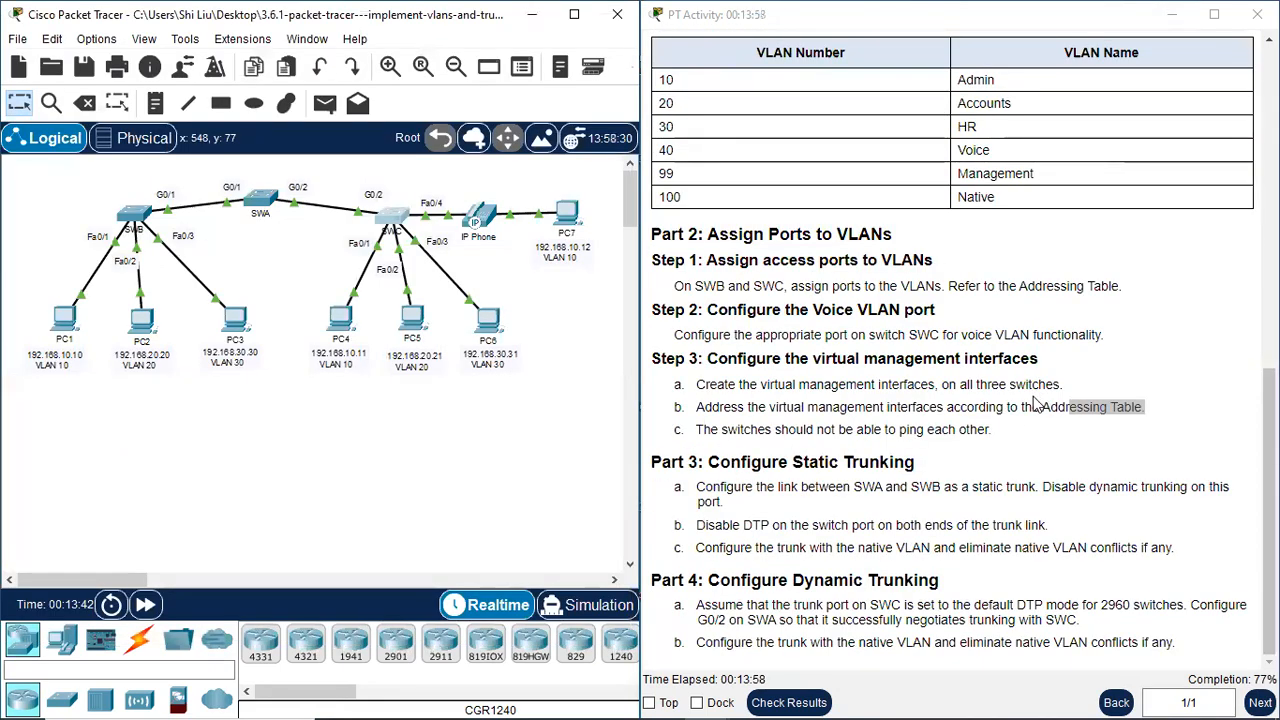
{"action": "left_click_drag", "start_coordinate": [738, 431], "coordinate": [985, 437]}
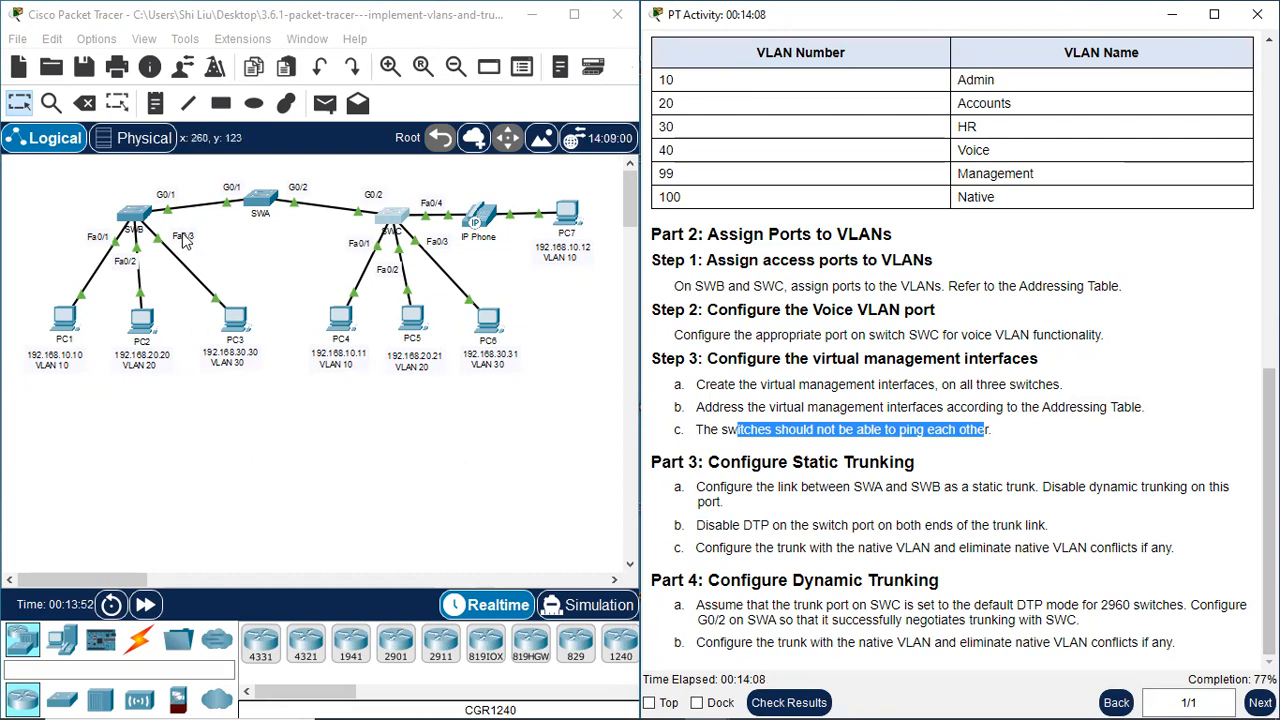
{"action": "left_click_drag", "start_coordinate": [154, 177], "coordinate": [374, 237]}
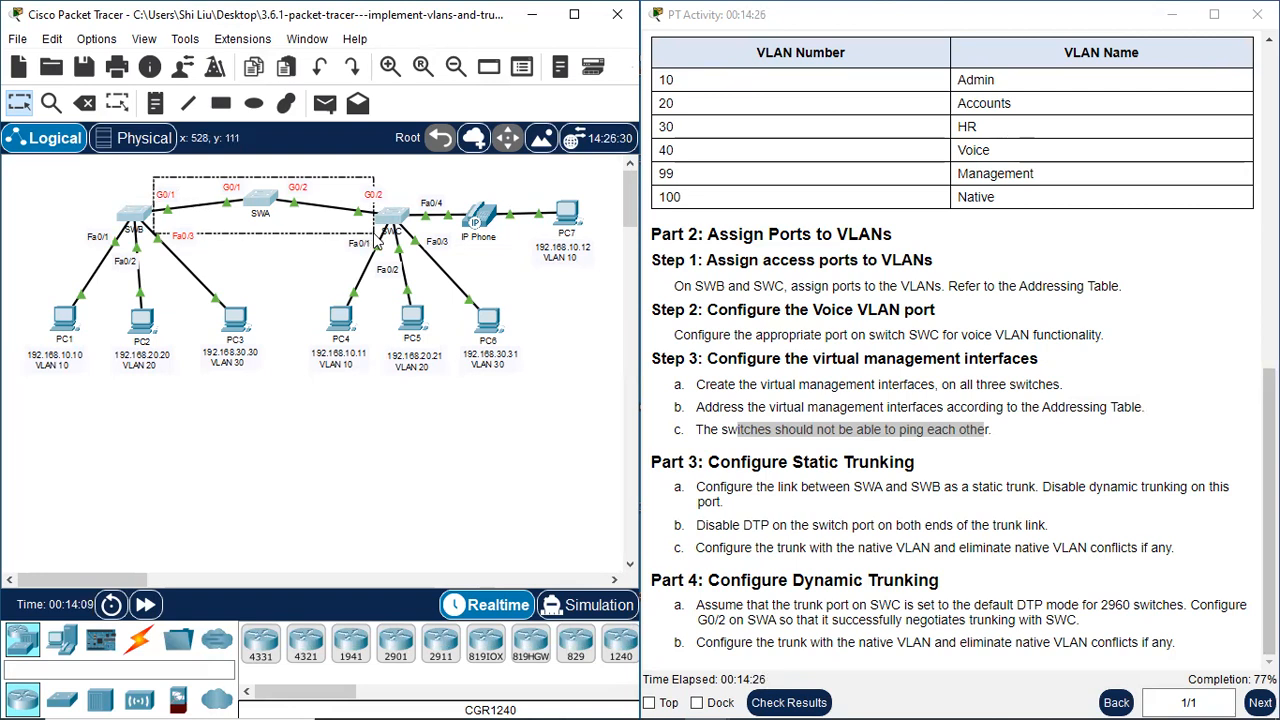
{"action": "left_click", "coordinate": [1043, 432]}
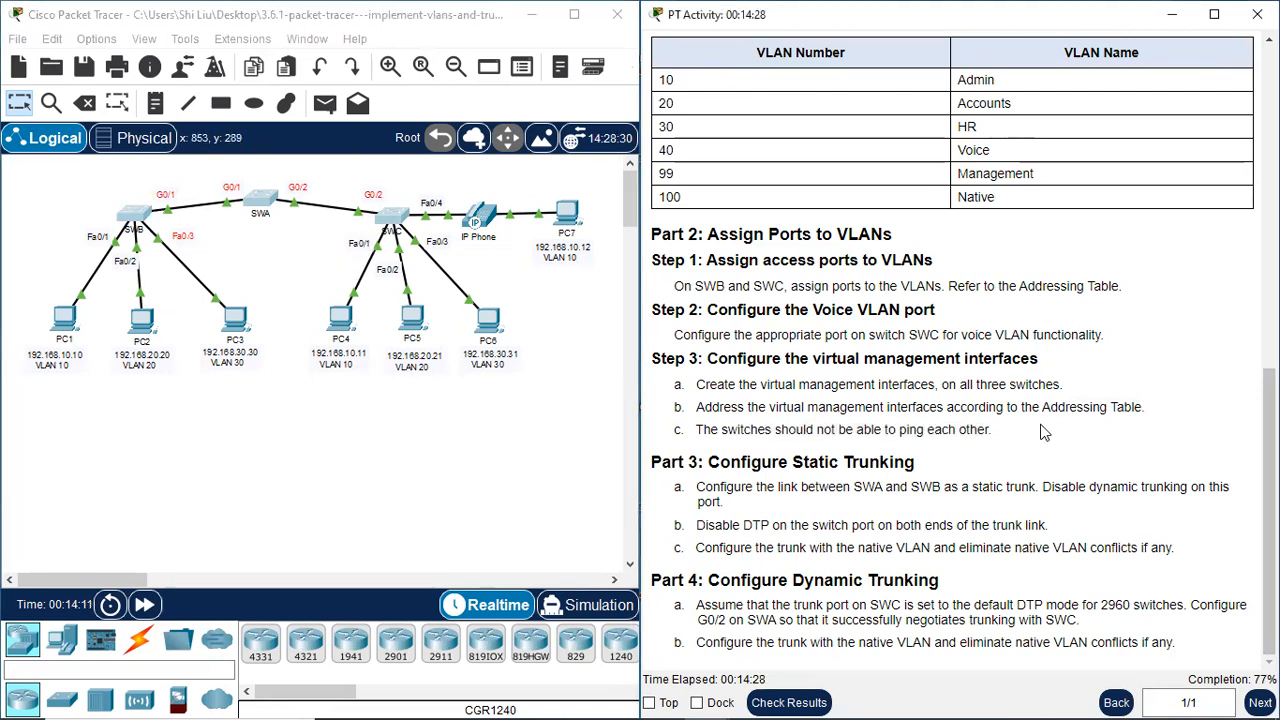
{"action": "left_click", "coordinate": [398, 457]}
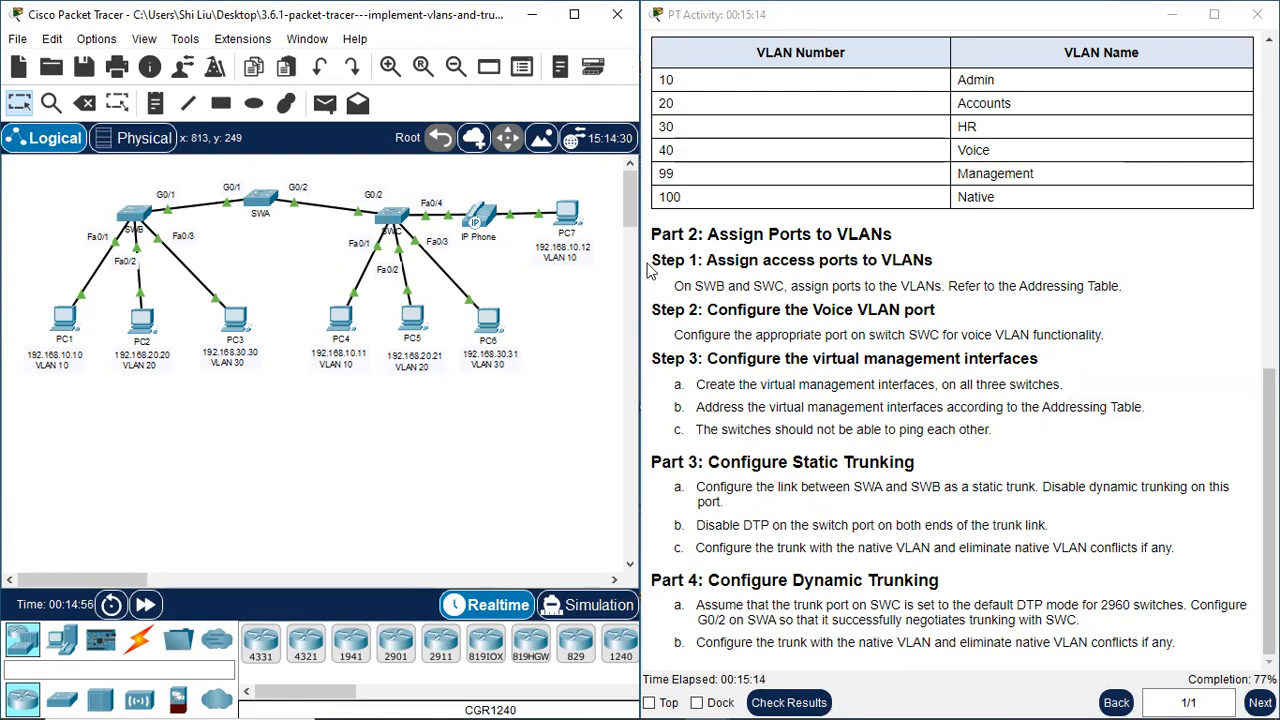
Open SWA's CLI, return to global configuration mode, and set interface G0/1 to static trunk mode.
{"action": "mouse_move", "coordinate": [258, 197]}
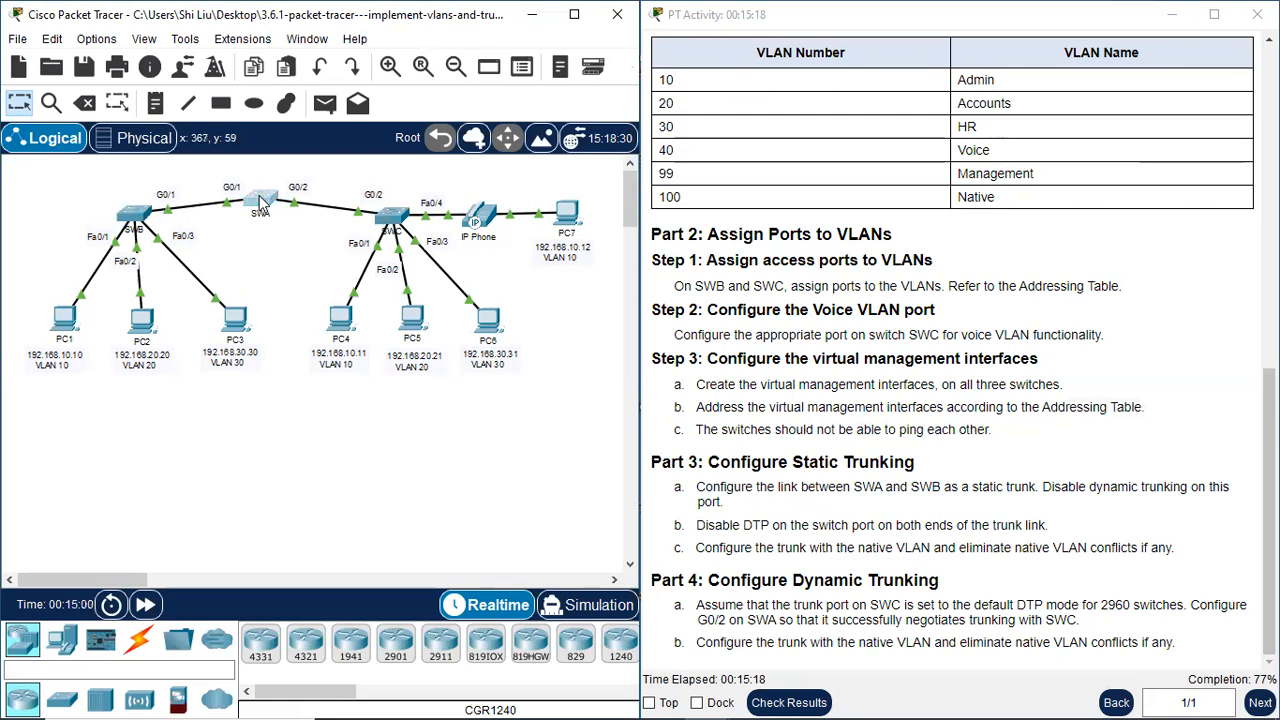
{"action": "left_click", "coordinate": [260, 200]}
{"action": "left_click_drag", "start_coordinate": [508, 38], "coordinate": [616, 38]}
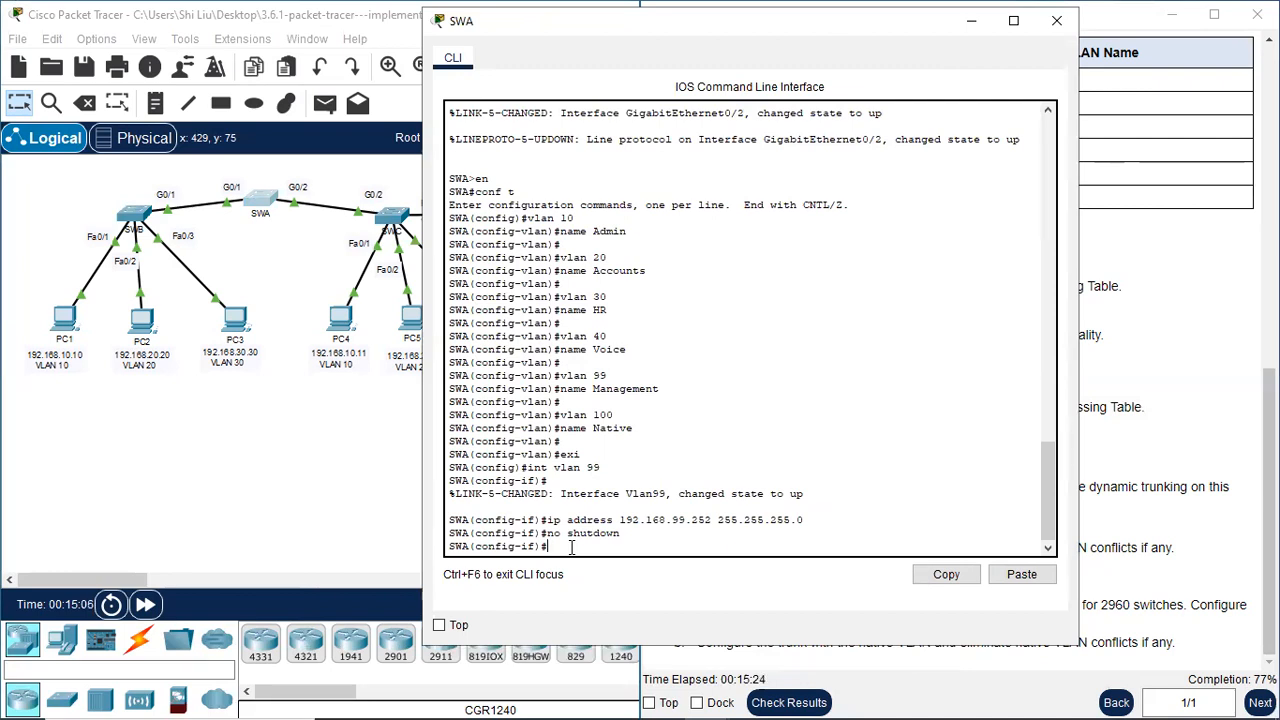
{"action": "type", "text": "exi"}
{"action": "key", "text": "Return"}
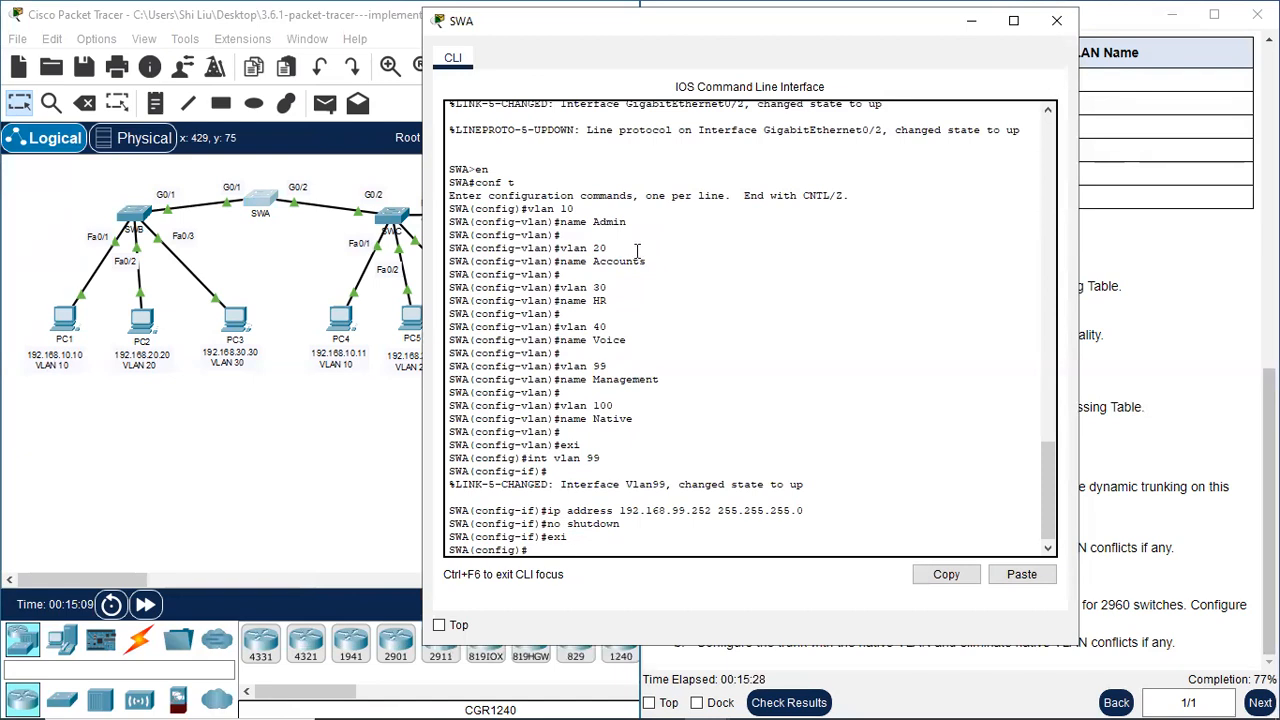
{"action": "key", "text": "Return"}
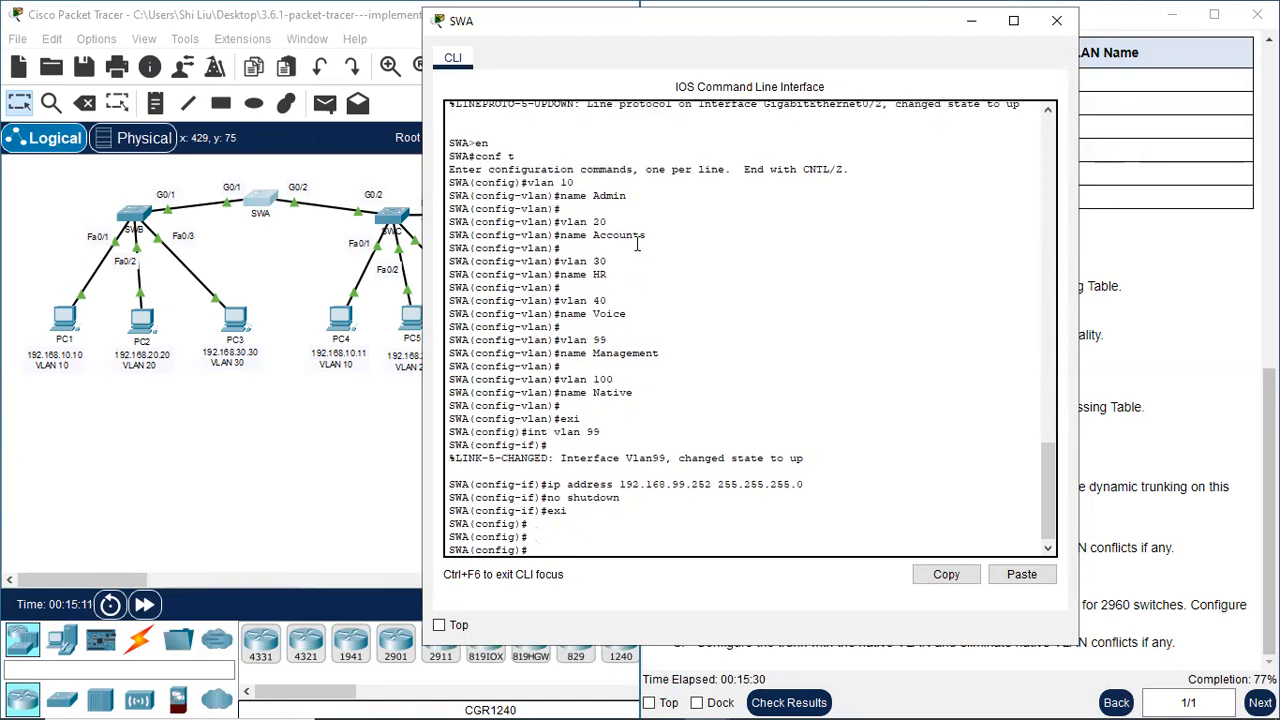
{"action": "type", "text": "int "}
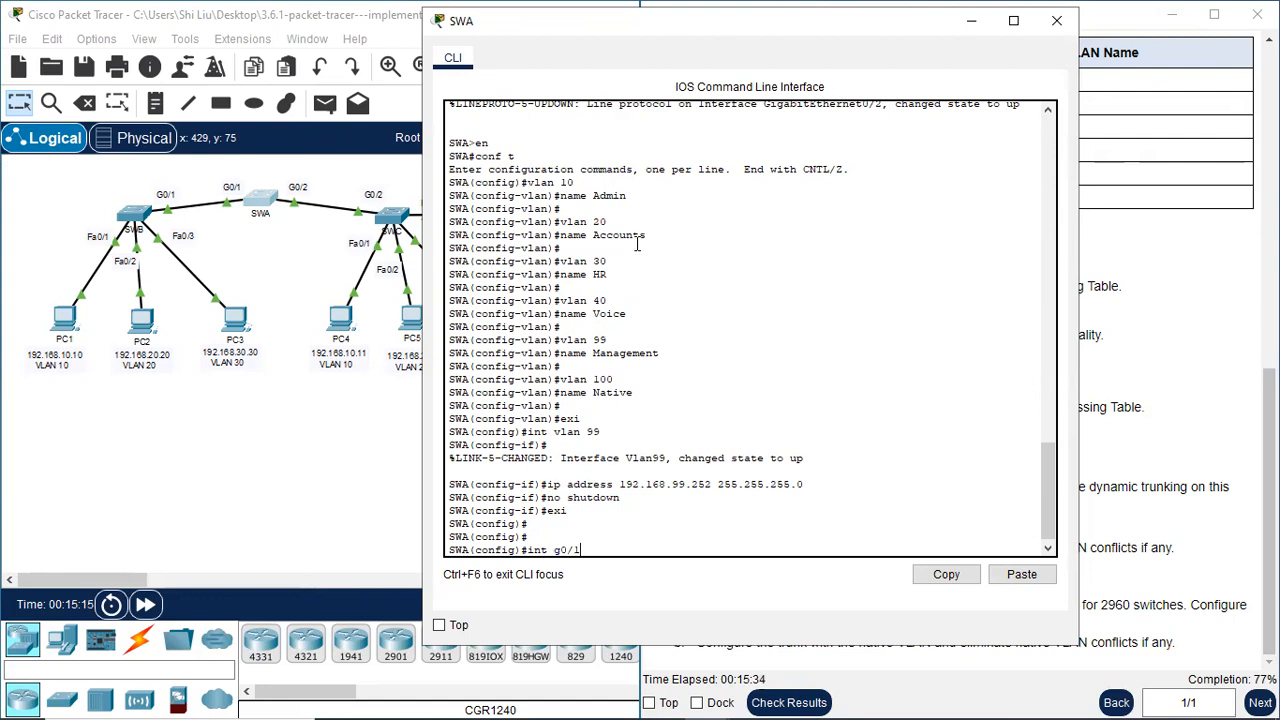
{"action": "type", "text": "g0/1"}
{"action": "key", "text": "Return"}
{"action": "type", "text": "switchport mode trunk"}
{"action": "key", "text": "Return"}
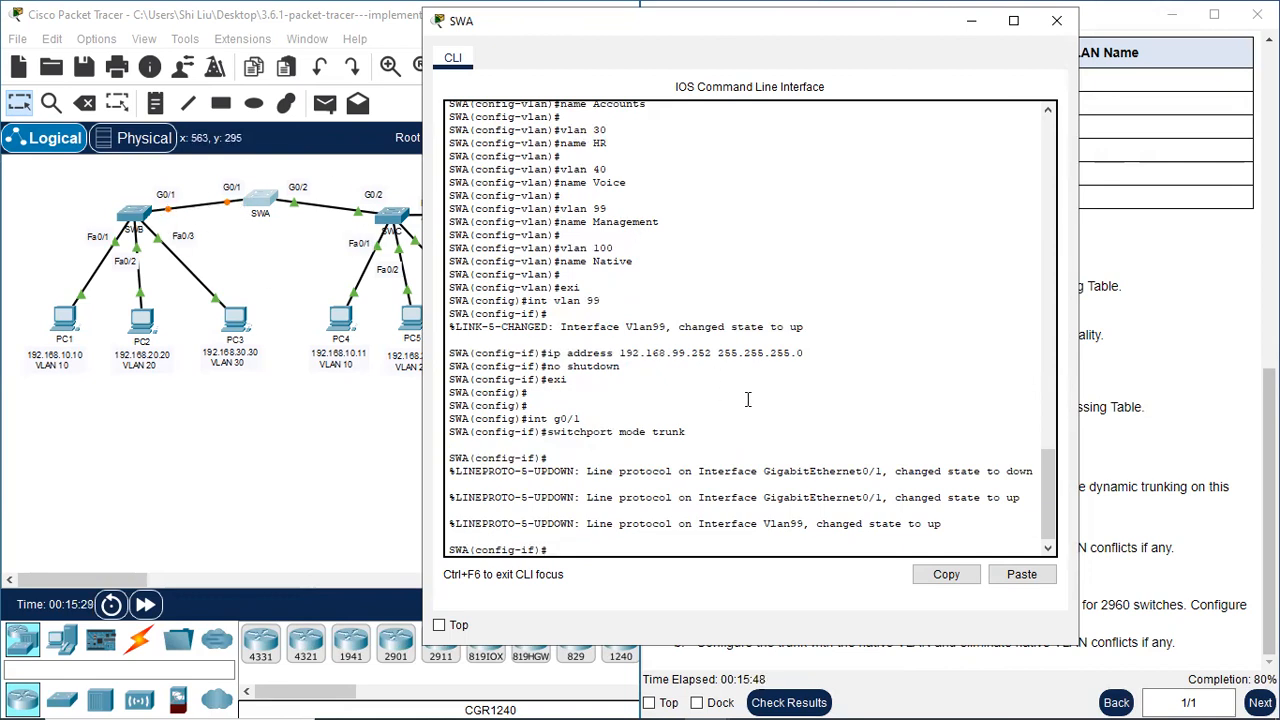
Disable DTP negotiation on SWA's G0/1 with the switchport nonegotiate command, correcting any typing error.
{"action": "type", "text": "swit"}
{"action": "type", "text": "chpo"}
{"action": "type", "text": "rt nonegot"}
{"action": "type", "text": "ia"}
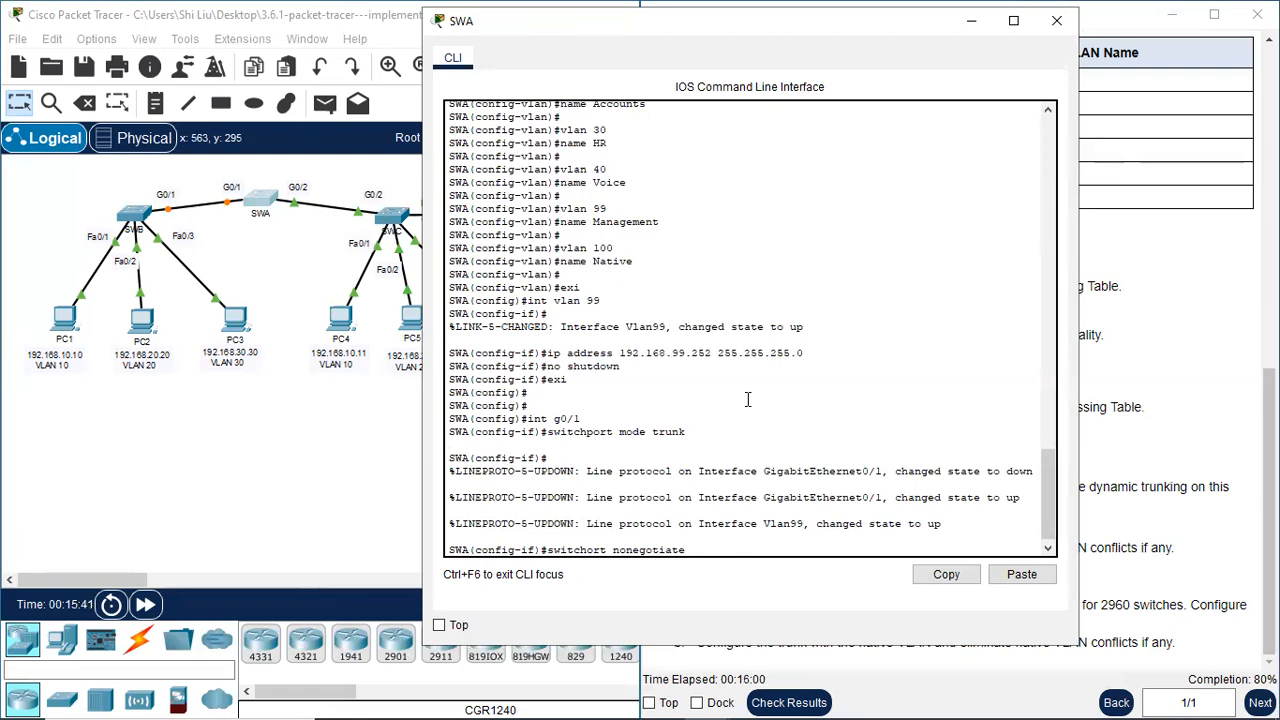
{"action": "type", "text": "te"}
{"action": "key", "text": "Return"}
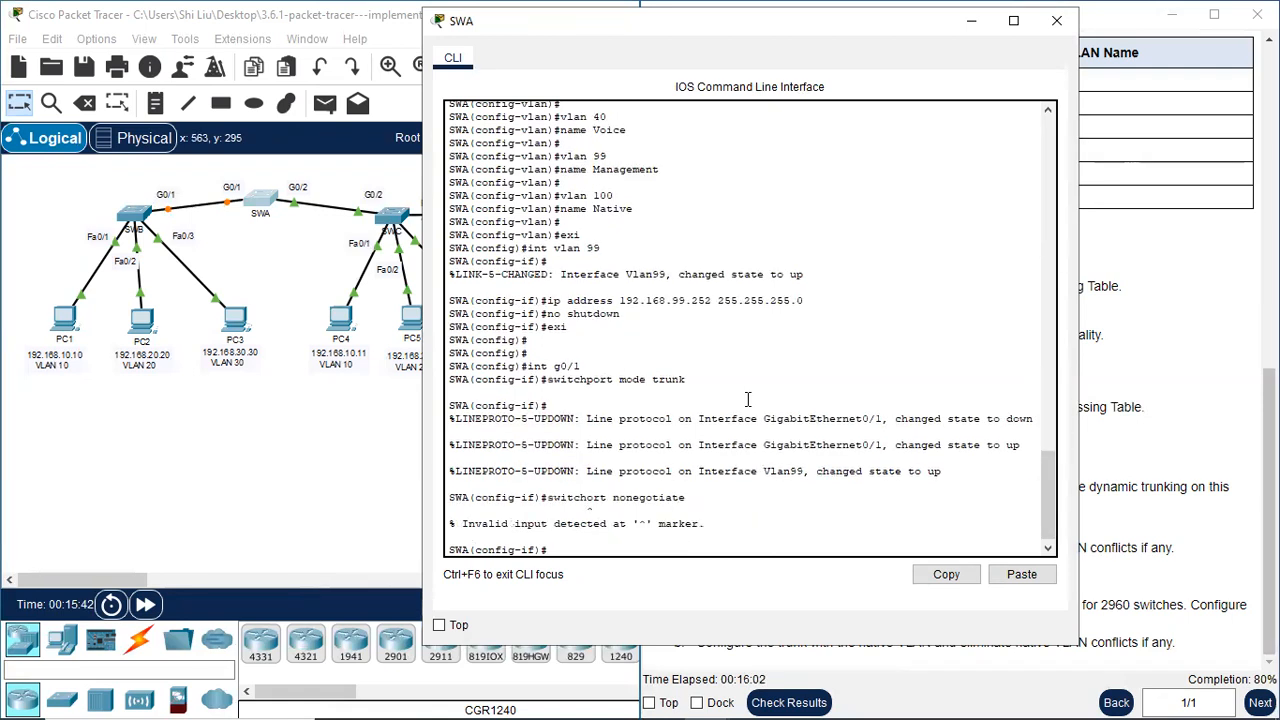
{"action": "key", "text": "Up"}
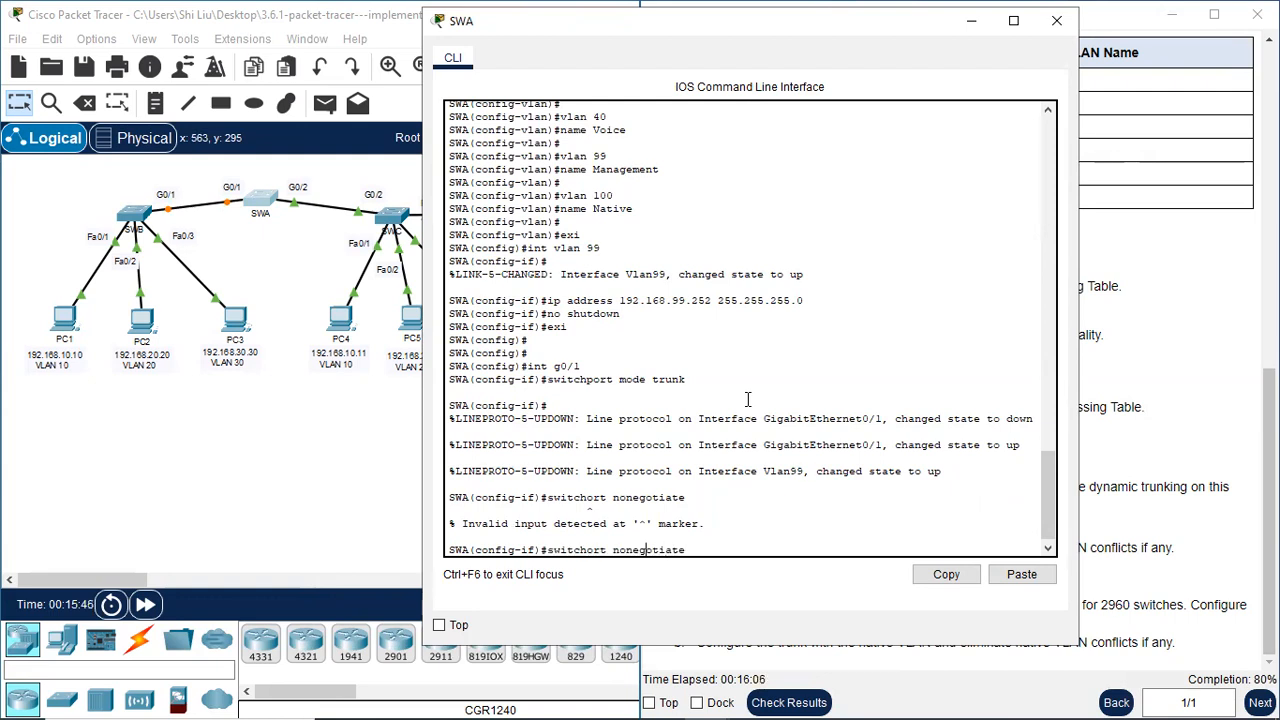
{"action": "type", "text": "p"}
{"action": "key", "text": "Return"}
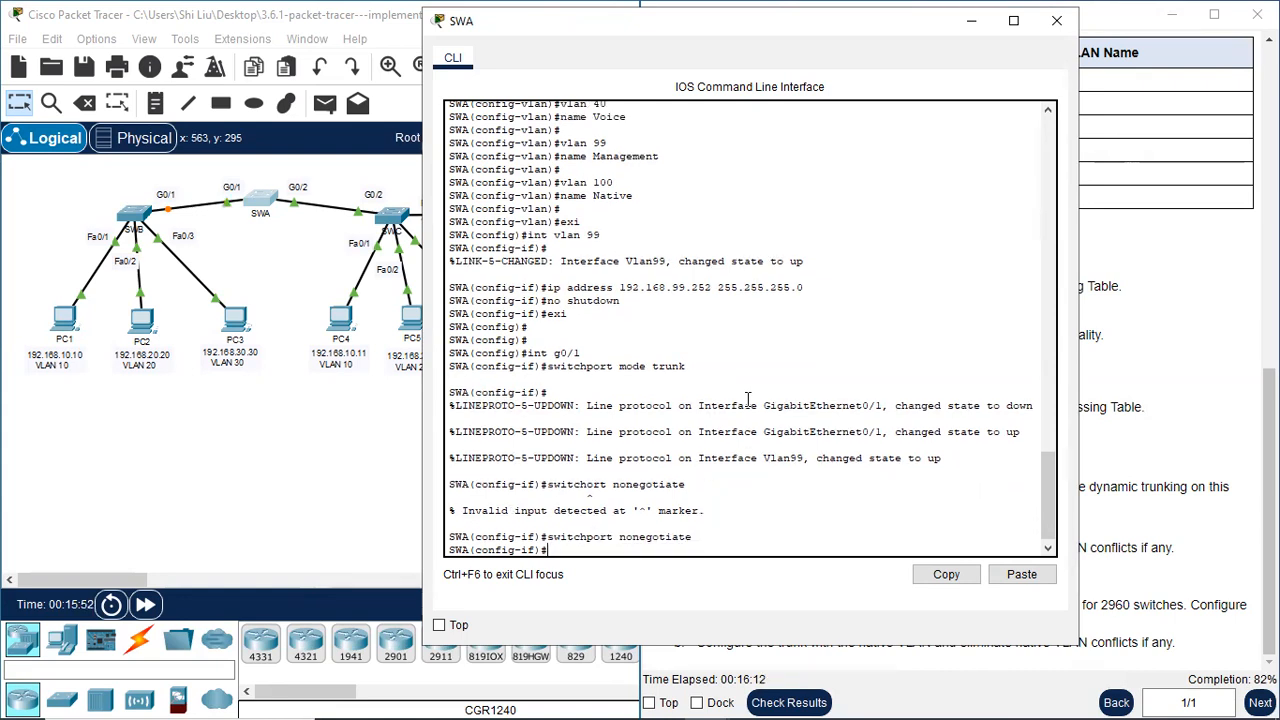
Set the trunk native VLAN on SWA's G0/1 to 100 and close the CLI.
{"action": "type", "text": "switchport trunk natv"}
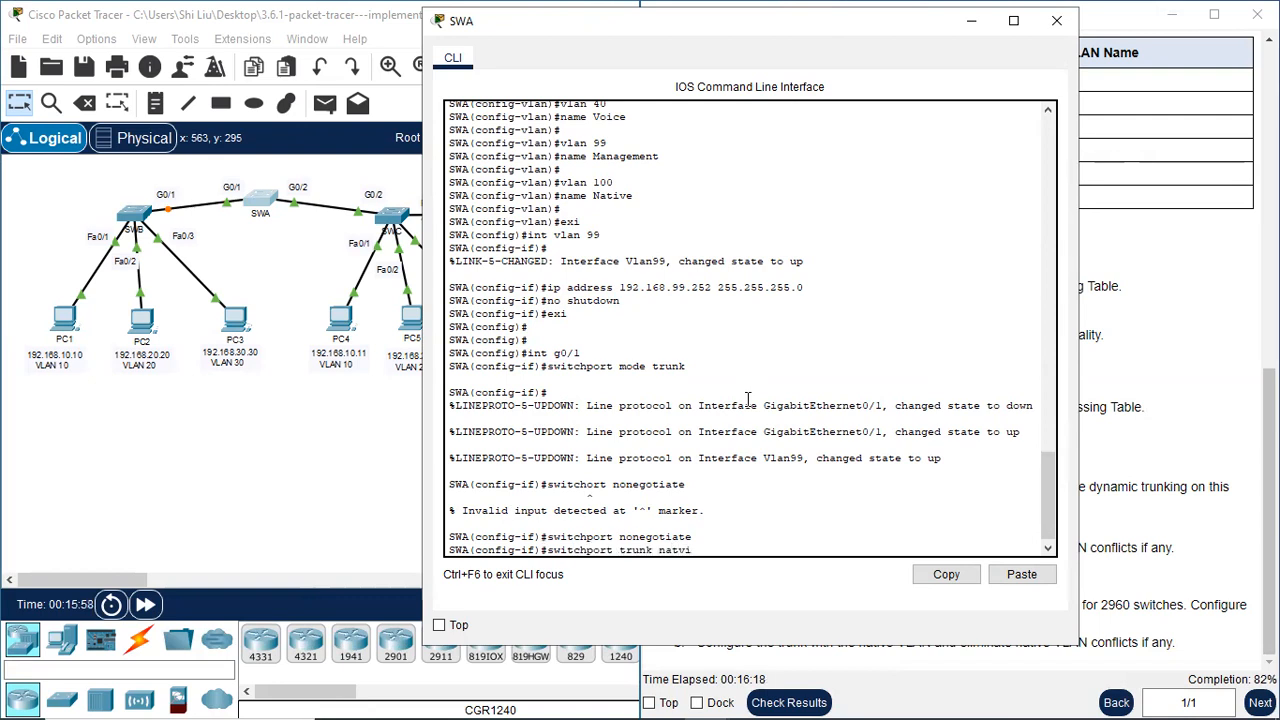
{"action": "key", "text": "BackSpace"}
{"action": "type", "text": "ive vlan 100"}
{"action": "key", "text": "Return"}
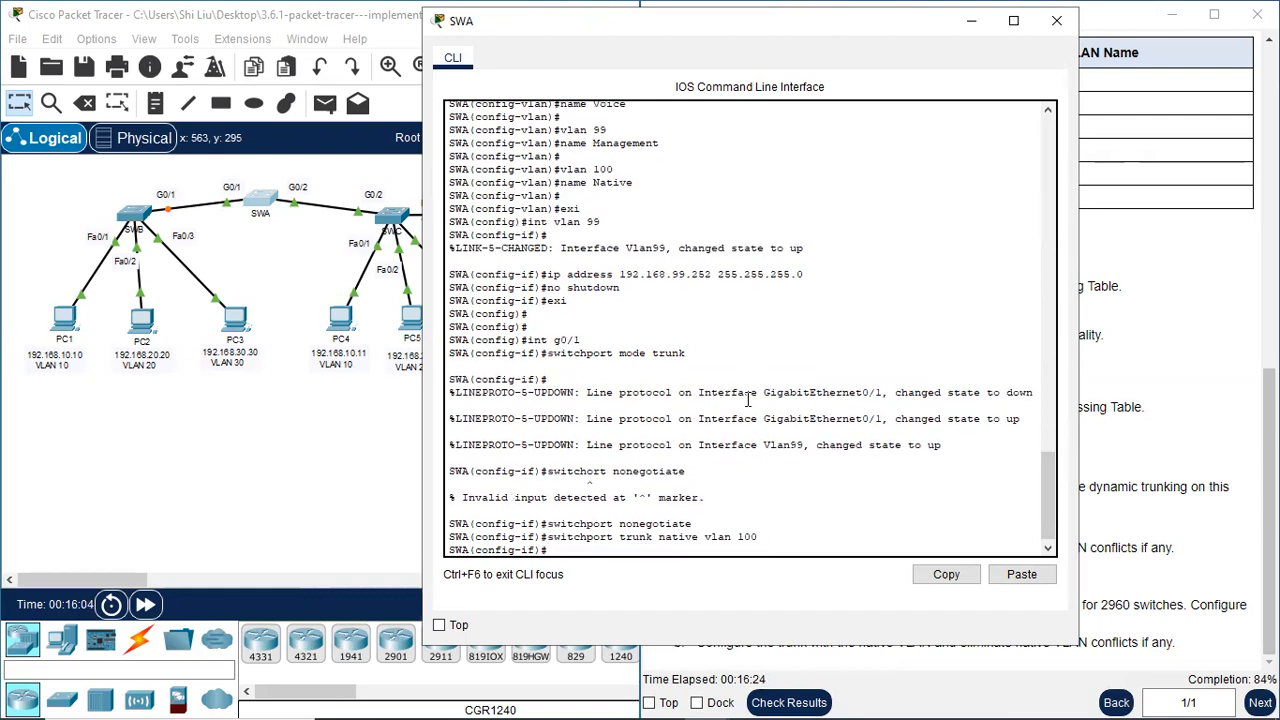
{"action": "key", "text": "Return"}
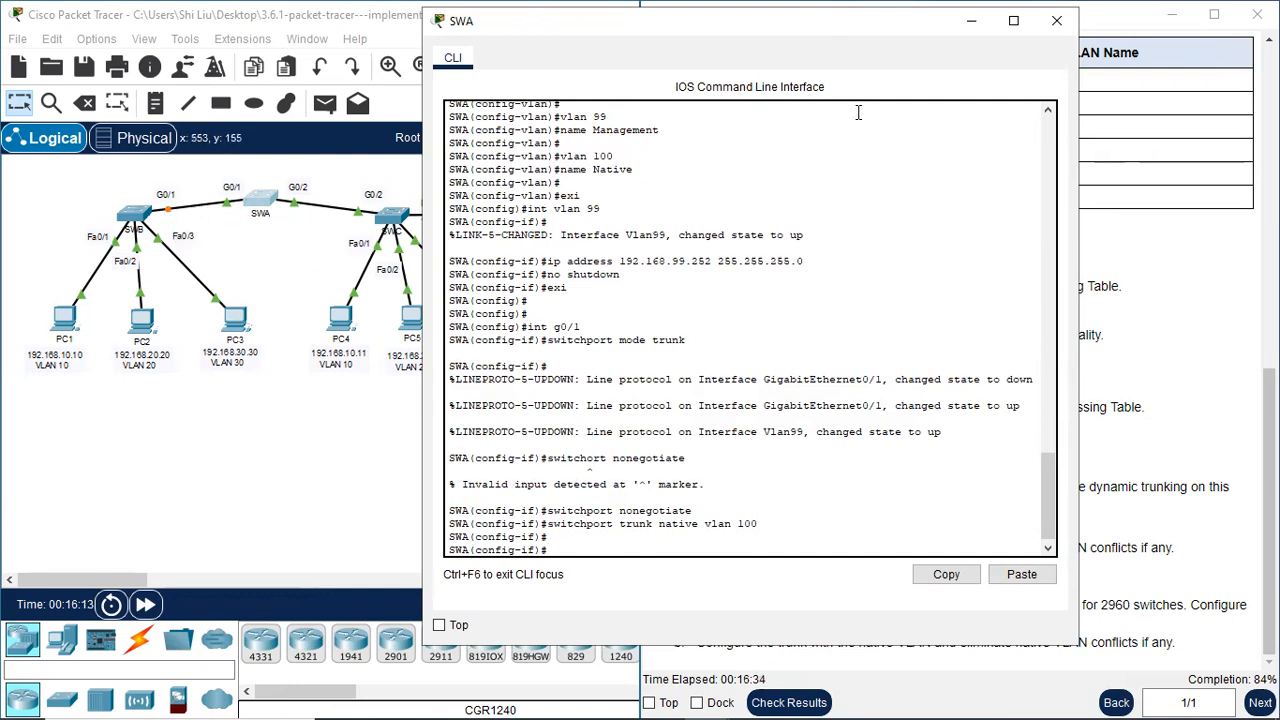
{"action": "left_click", "coordinate": [1054, 36]}
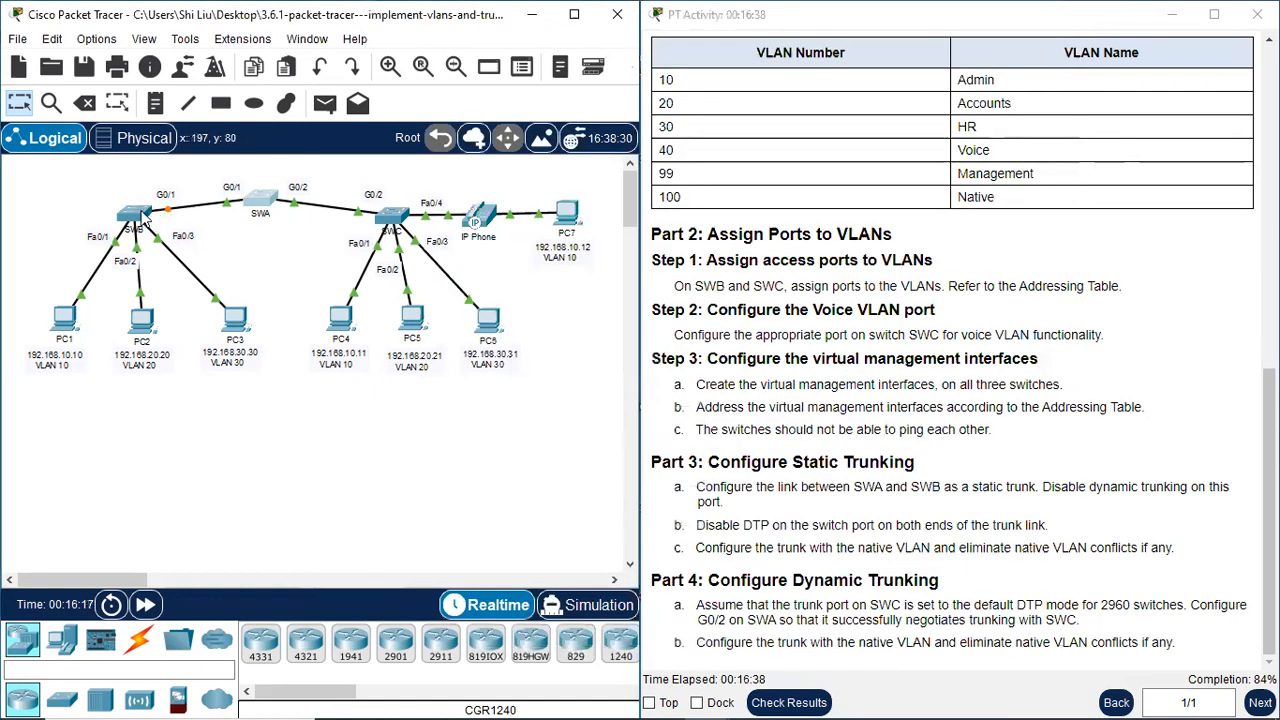
Open SWB's CLI beside the topology and examine its console messages about the G0/1 link to SWA.
{"action": "left_click", "coordinate": [142, 212]}
{"action": "left_click_drag", "start_coordinate": [491, 49], "coordinate": [758, 77]}
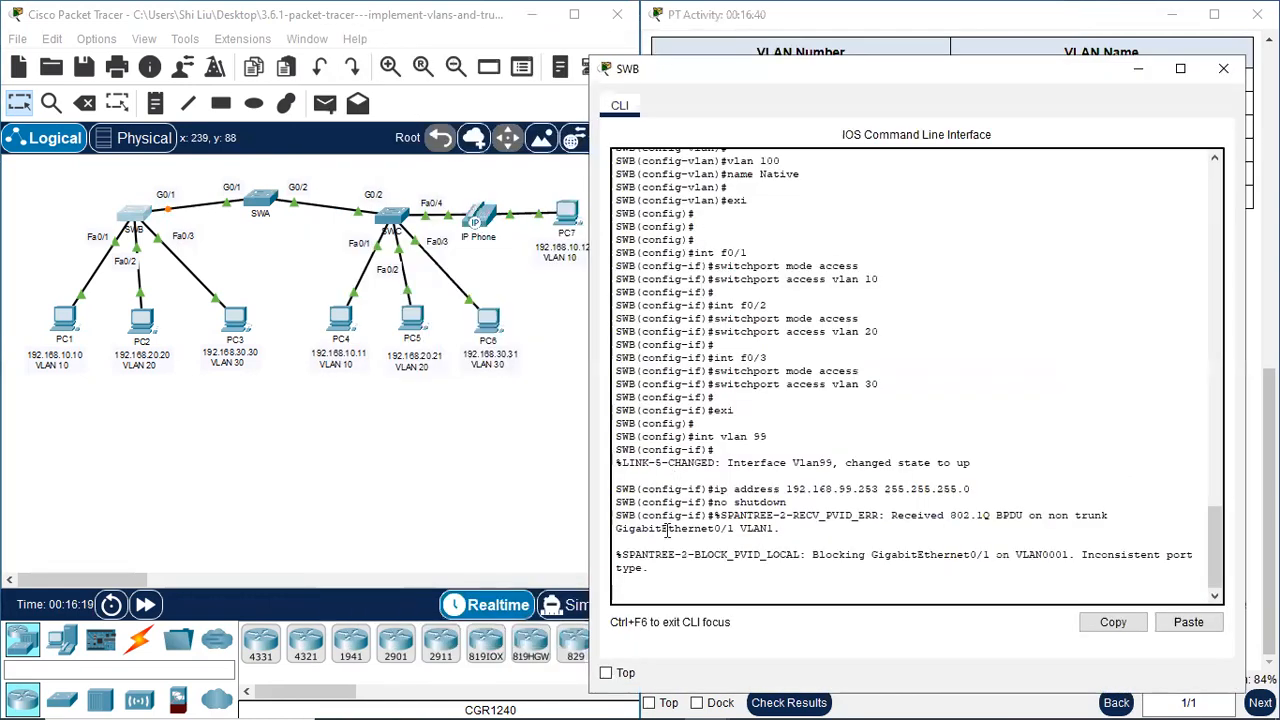
{"action": "key", "text": "Return"}
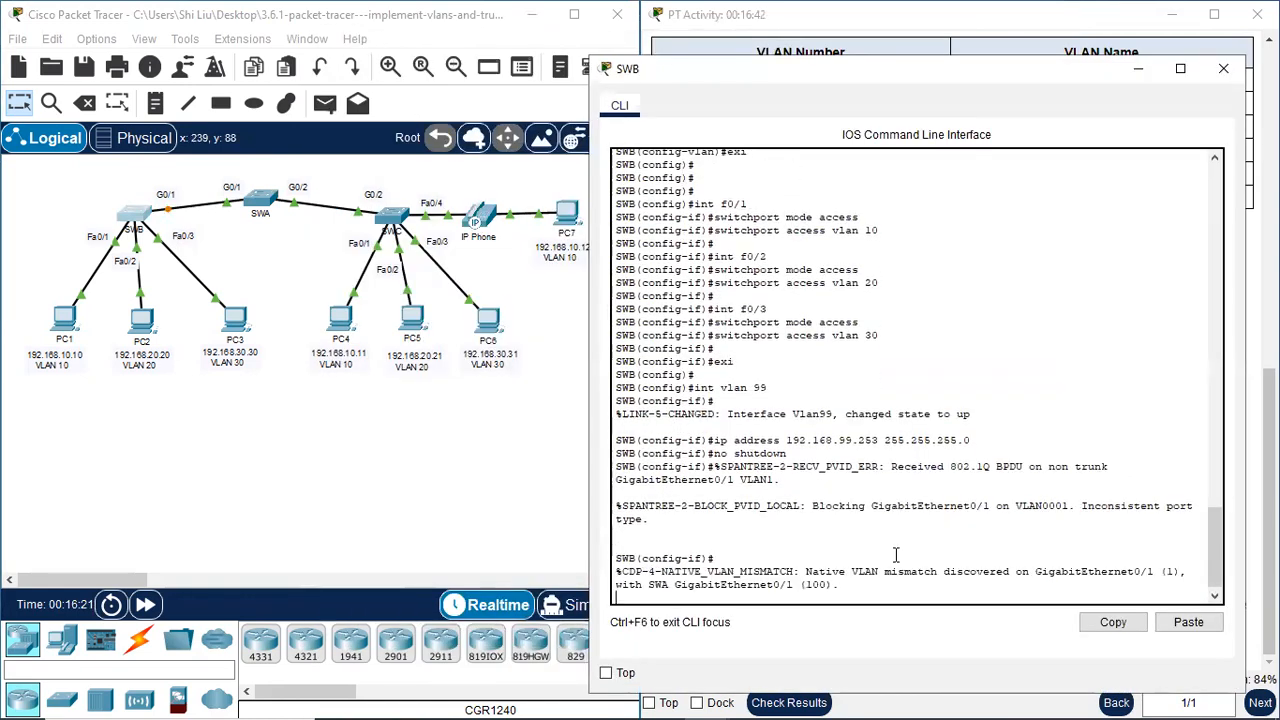
{"action": "key", "text": "Return"}
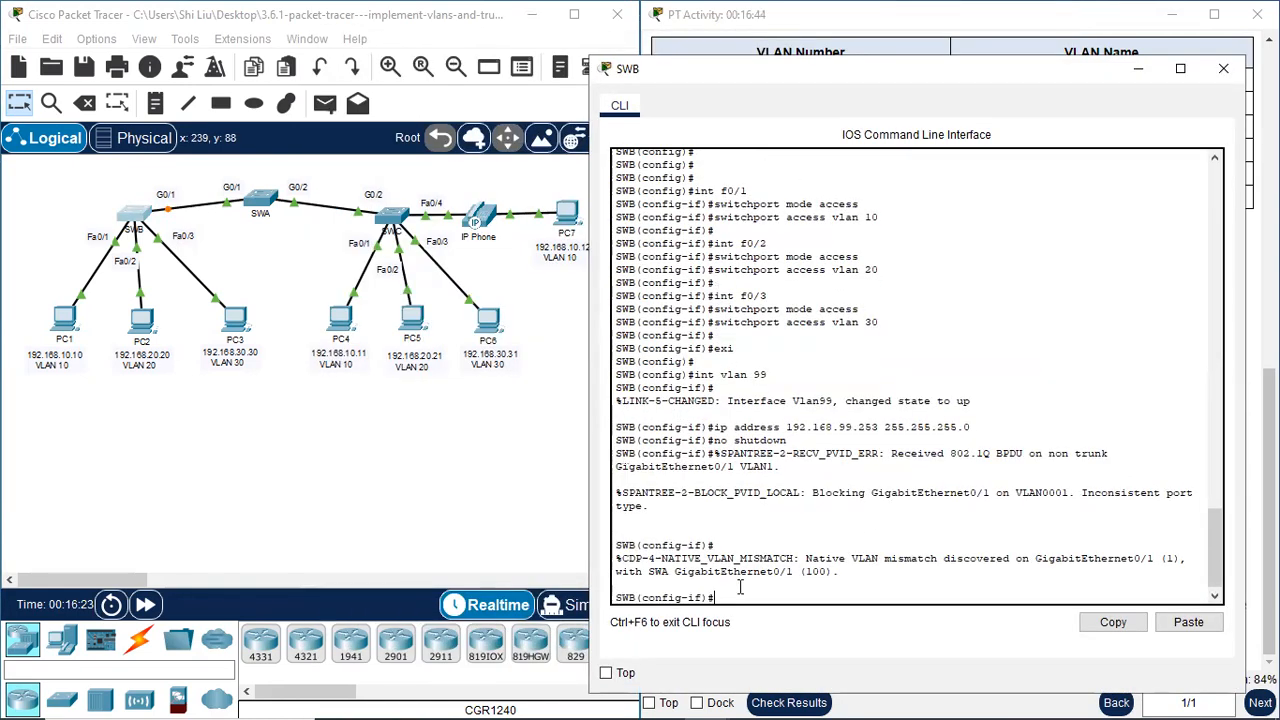
{"action": "left_click_drag", "start_coordinate": [824, 560], "coordinate": [933, 560]}
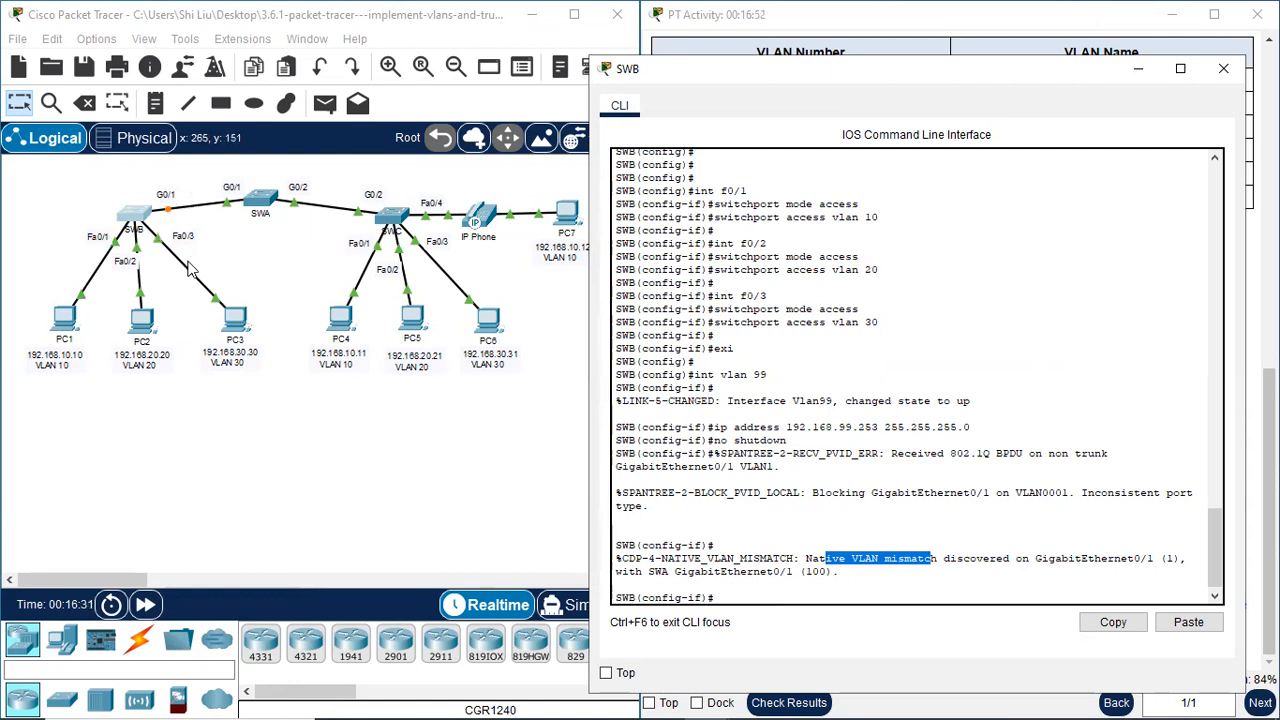
{"action": "left_click", "coordinate": [734, 597]}
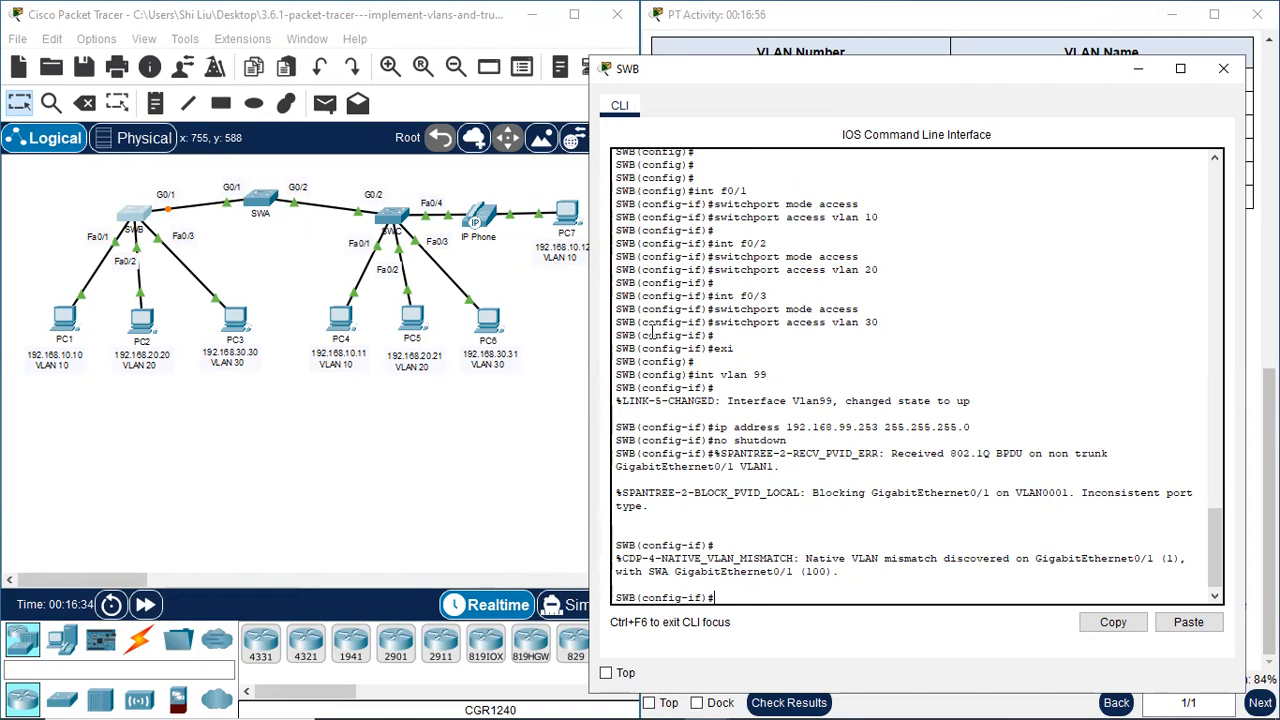
Return SWB to global configuration mode, enter interface G0/1, and set it to static trunk mode.
{"action": "type", "text": "exi"}
{"action": "key", "text": "Return"}
{"action": "key", "text": "Return"}
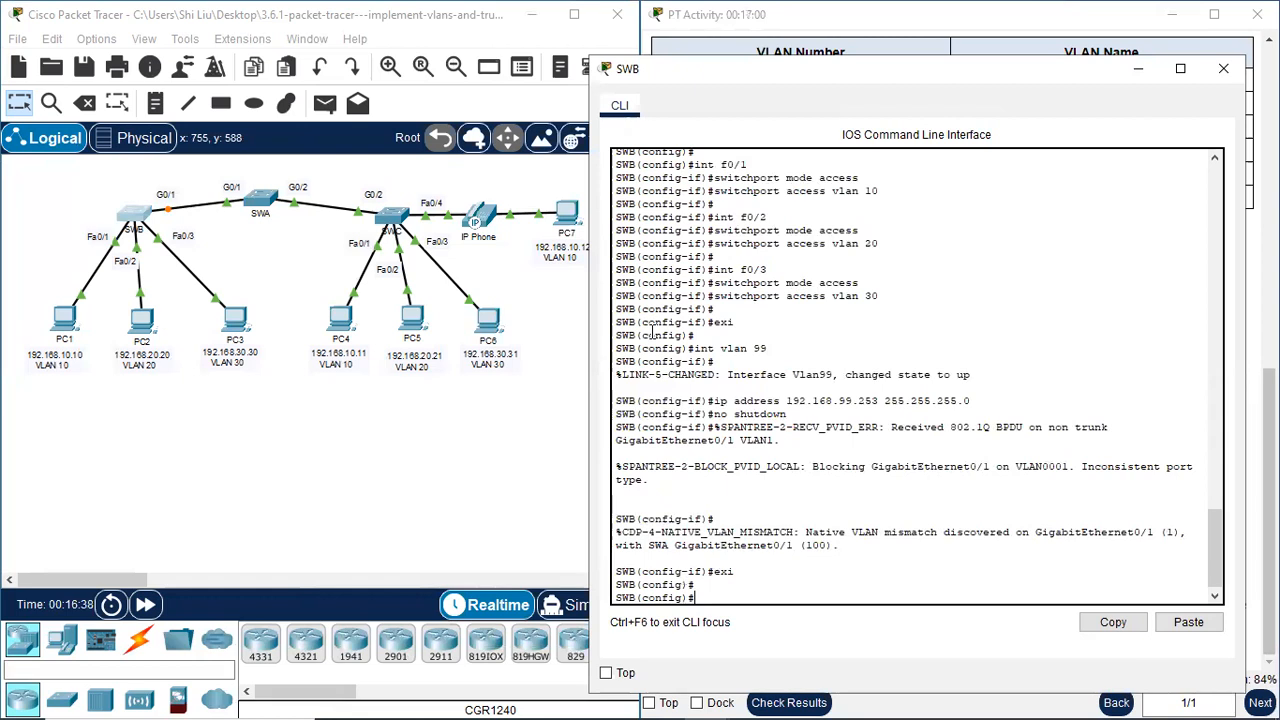
{"action": "type", "text": "int g"}
{"action": "type", "text": "0/1"}
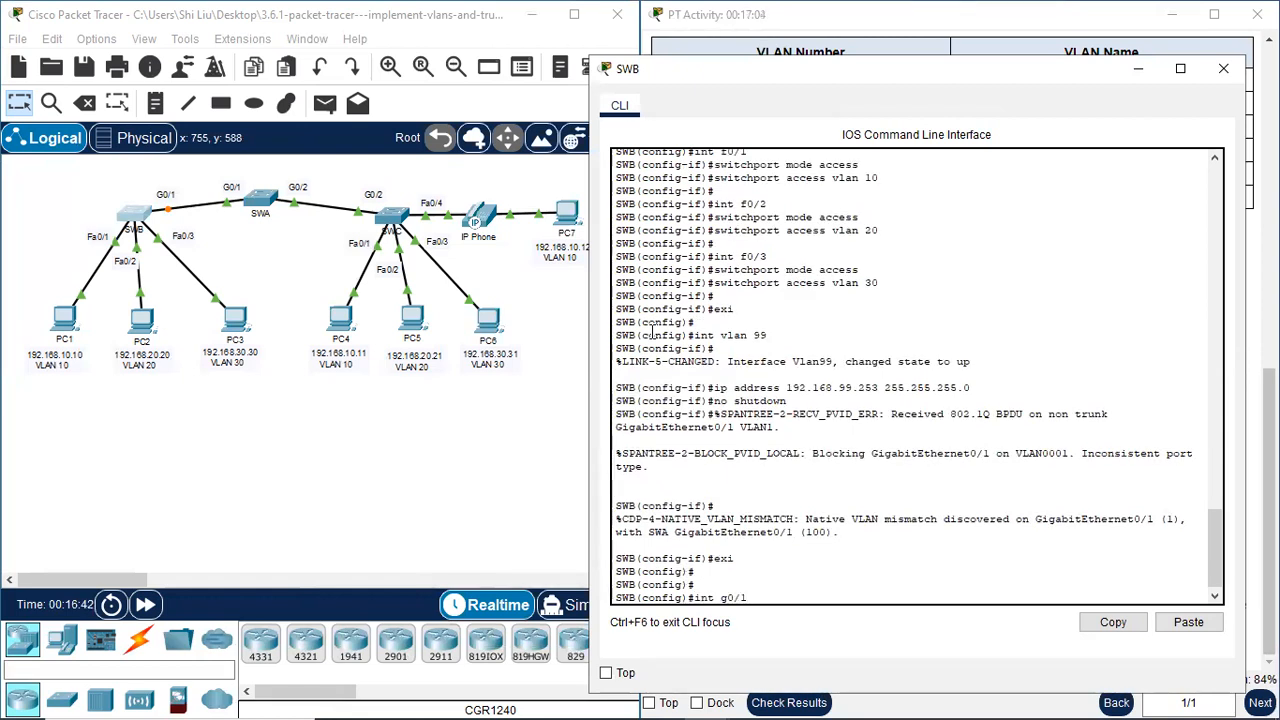
{"action": "key", "text": "Return"}
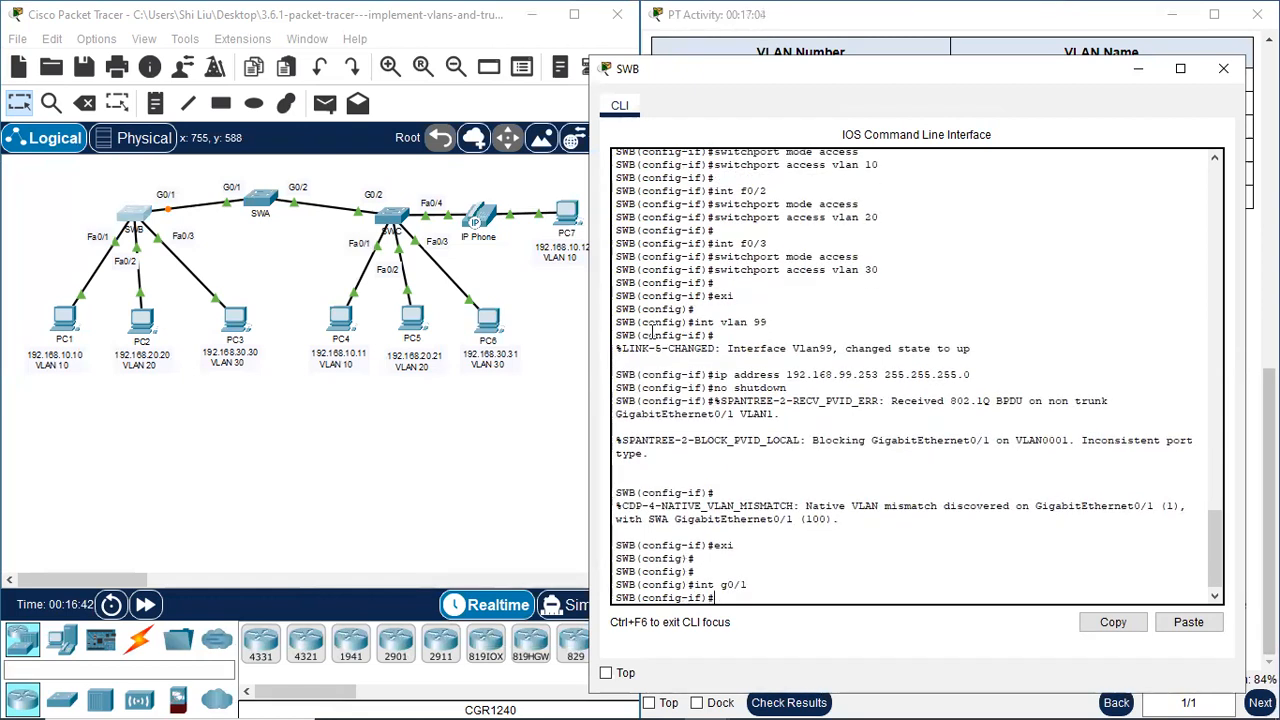
{"action": "type", "text": "switchport mode trunk"}
{"action": "key", "text": "Return"}
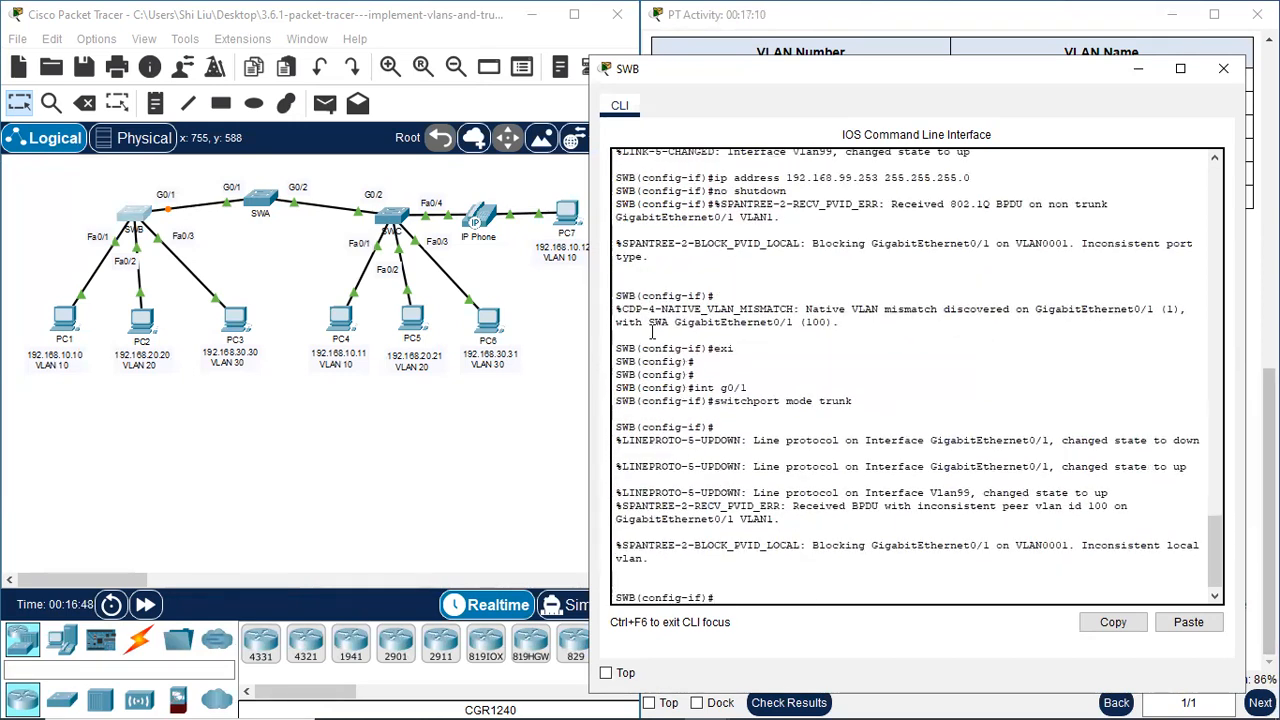
Disable DTP negotiation on SWB's G0/1 with the switchport nonegotiate command.
{"action": "type", "text": "switchp"}
{"action": "key", "text": "Tab"}
{"action": "type", "text": "nonegotiate"}
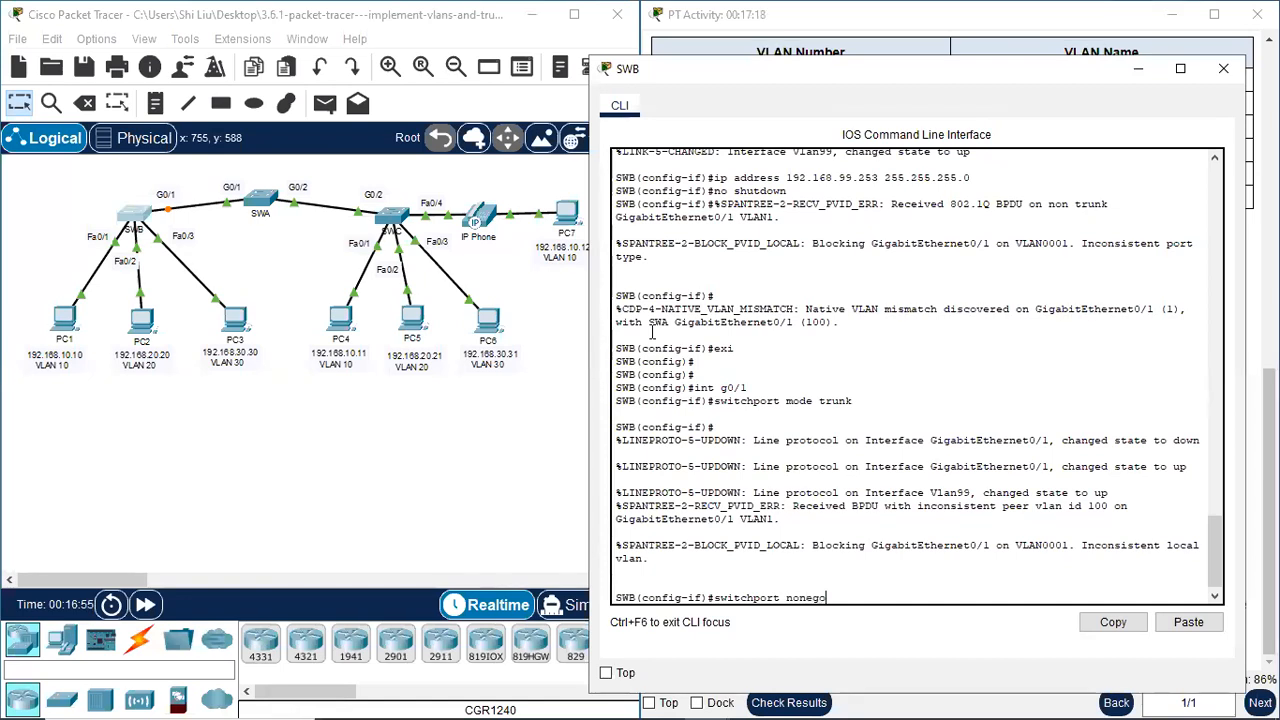
{"action": "key", "text": "Return"}
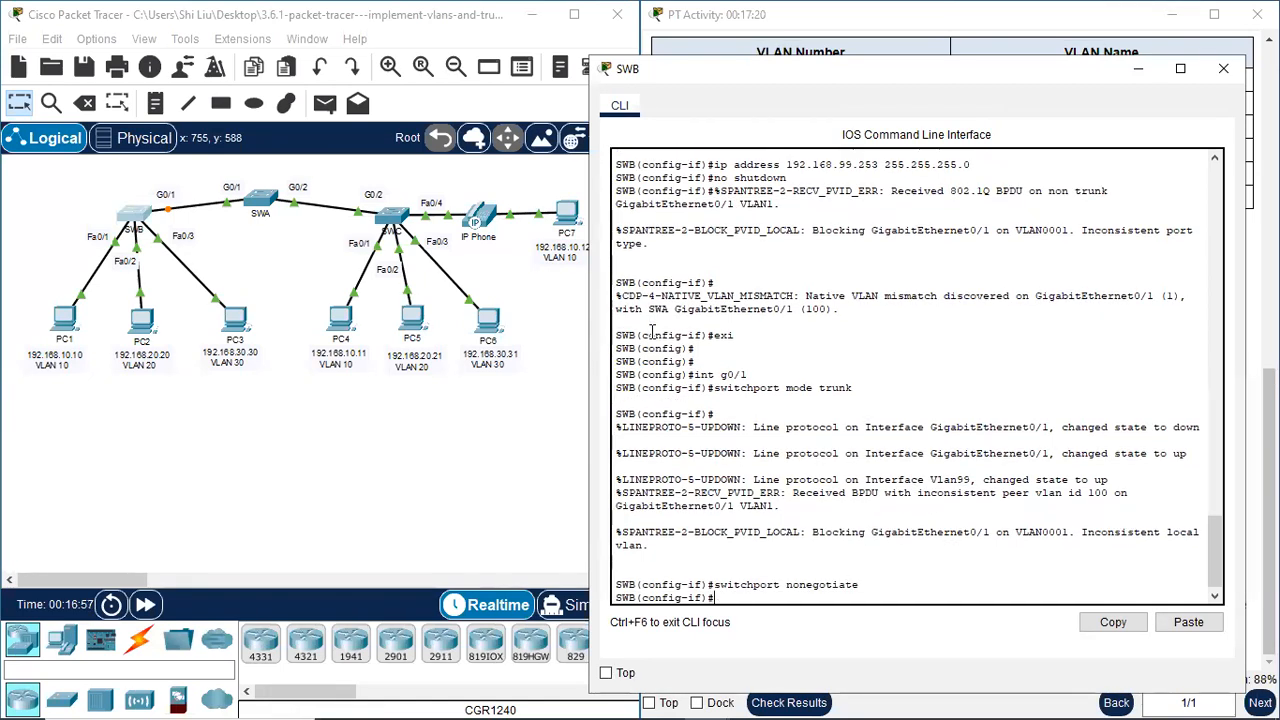
Set the trunk native VLAN on SWB's G0/1 to 100 and close the CLI.
{"action": "type", "text": "switchport trunk native vlan"}
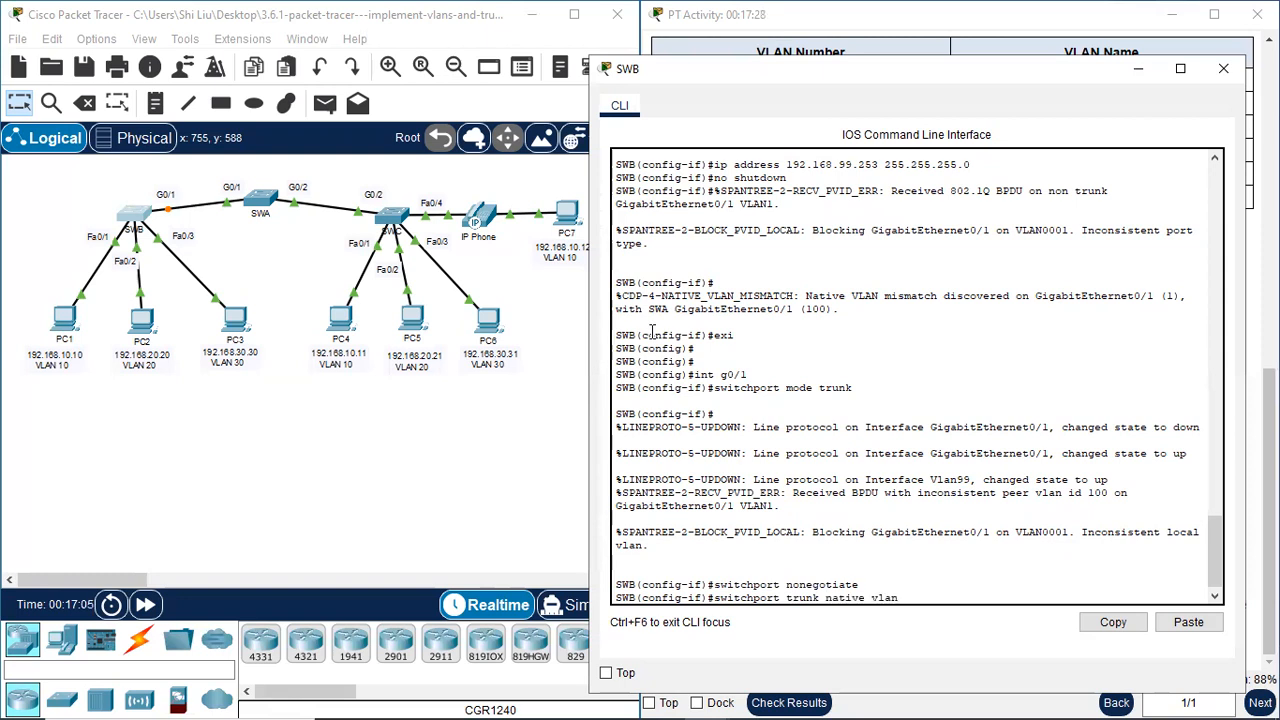
{"action": "key", "text": "Return"}
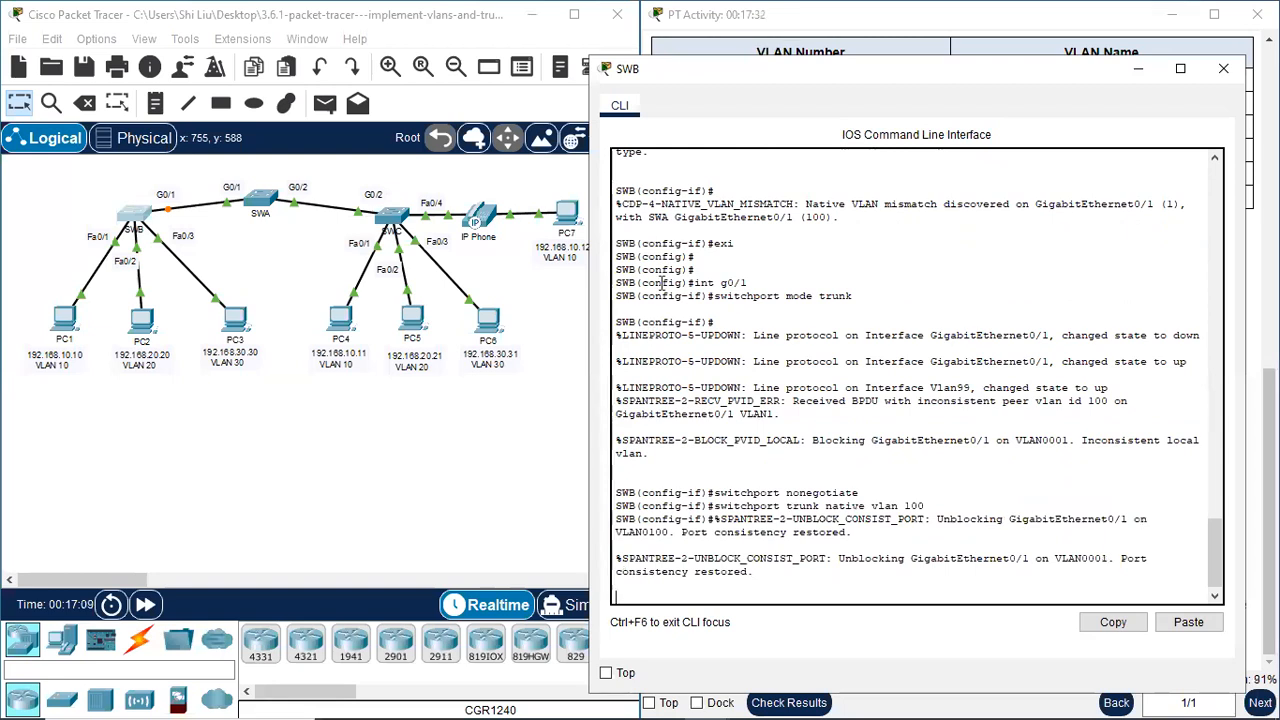
{"action": "key", "text": "Return"}
{"action": "left_click_drag", "start_coordinate": [986, 77], "coordinate": [915, 110]}
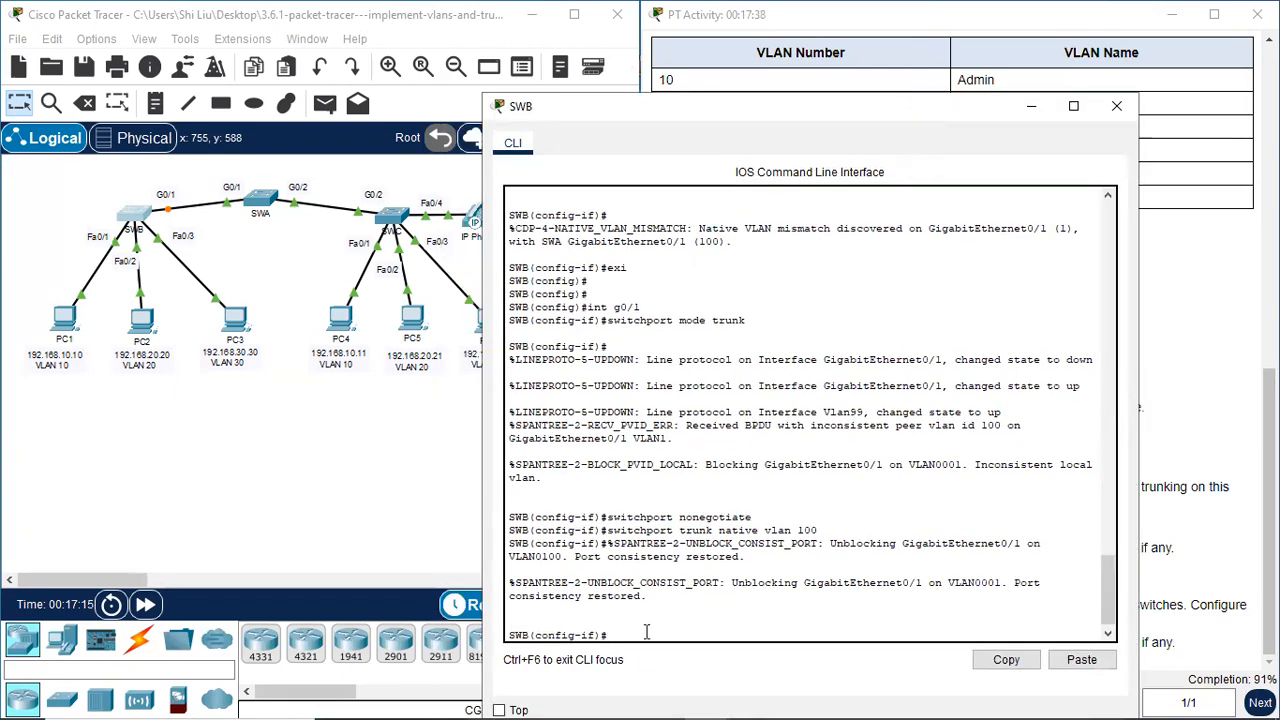
{"action": "key", "text": "Return"}
{"action": "key", "text": "Return"}
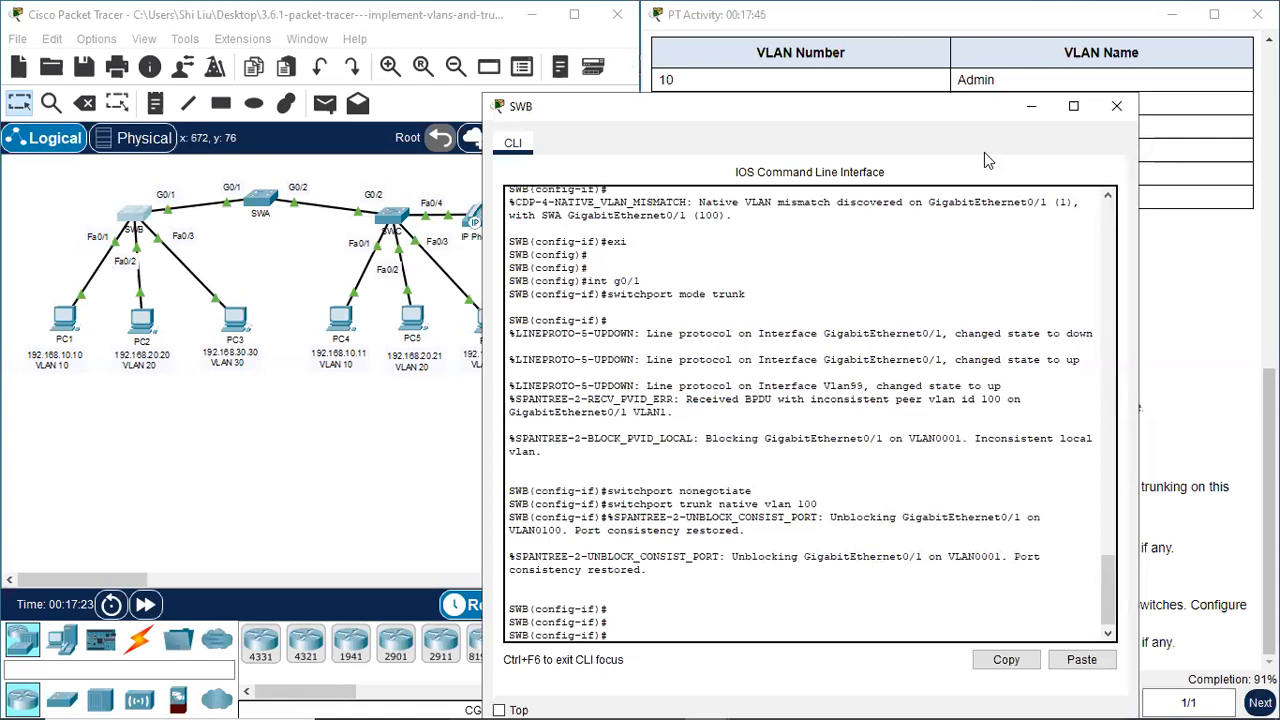
{"action": "left_click", "coordinate": [1118, 108]}
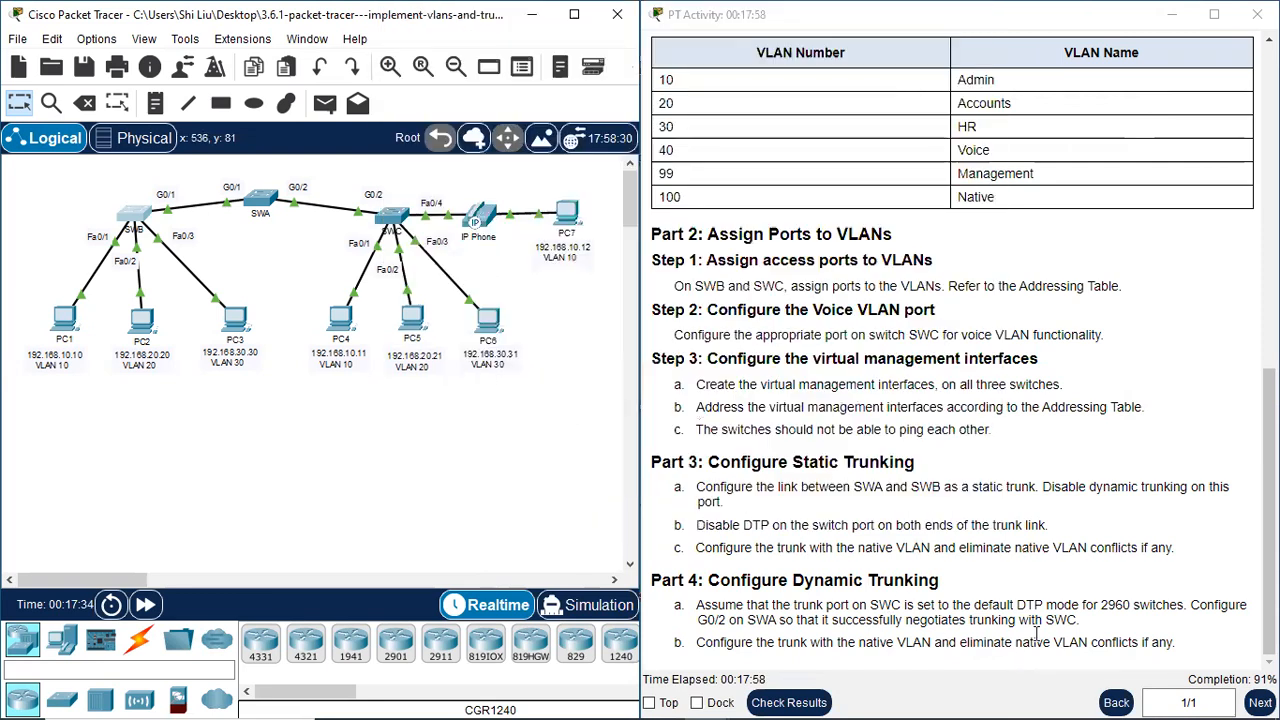
Examine the Part 4 default DTP mode instruction and the G0/2 ports on the SWA–SWC link.
{"action": "left_click_drag", "start_coordinate": [981, 605], "coordinate": [1085, 606]}
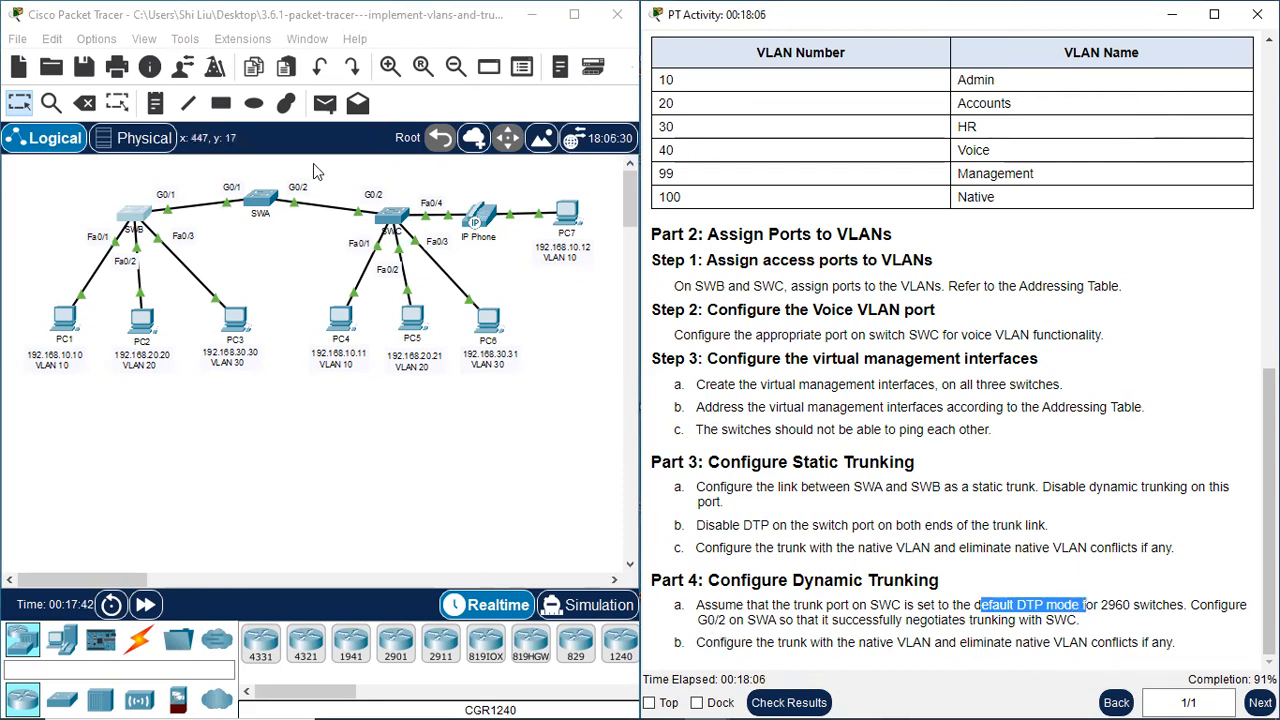
{"action": "left_click", "coordinate": [281, 176]}
{"action": "left_click_drag", "start_coordinate": [281, 176], "coordinate": [326, 262]}
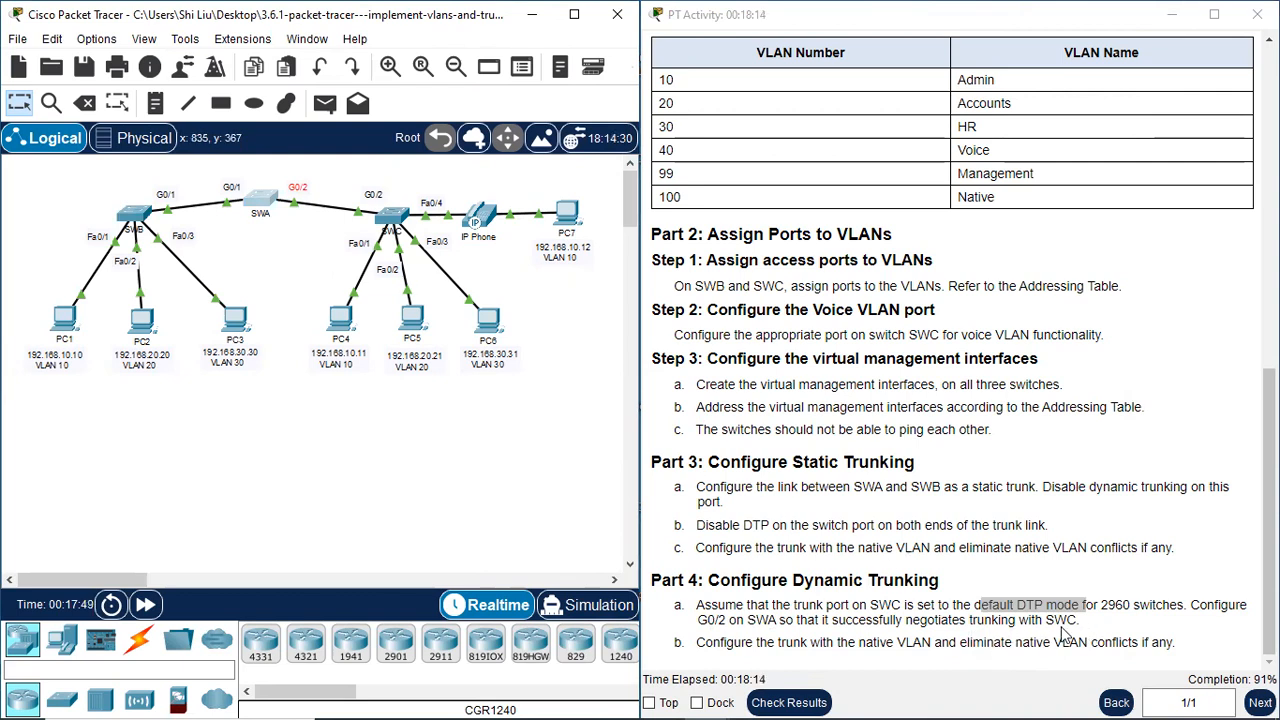
{"action": "left_click_drag", "start_coordinate": [353, 173], "coordinate": [387, 224]}
{"action": "left_click_drag", "start_coordinate": [283, 166], "coordinate": [314, 228]}
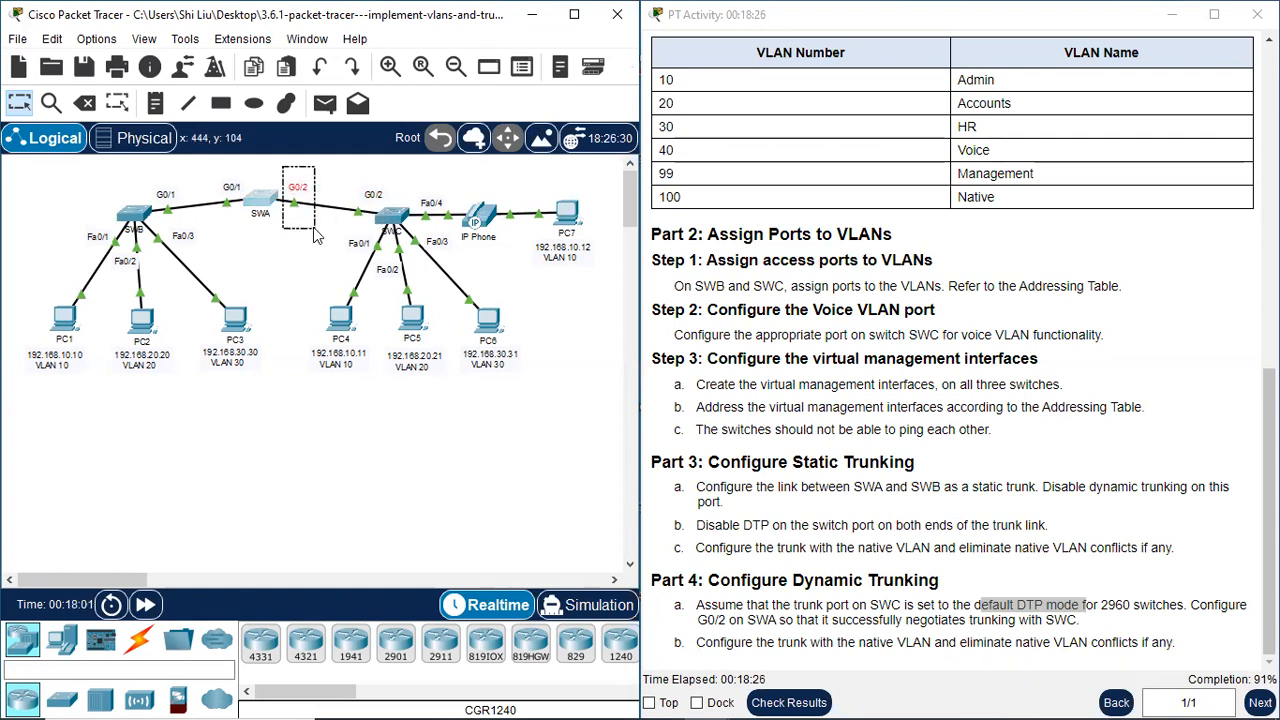
{"action": "left_click_drag", "start_coordinate": [313, 234], "coordinate": [313, 227]}
Open SWA's CLI beside the topology and exit interface configuration to global configuration mode.
{"action": "left_click", "coordinate": [260, 200]}
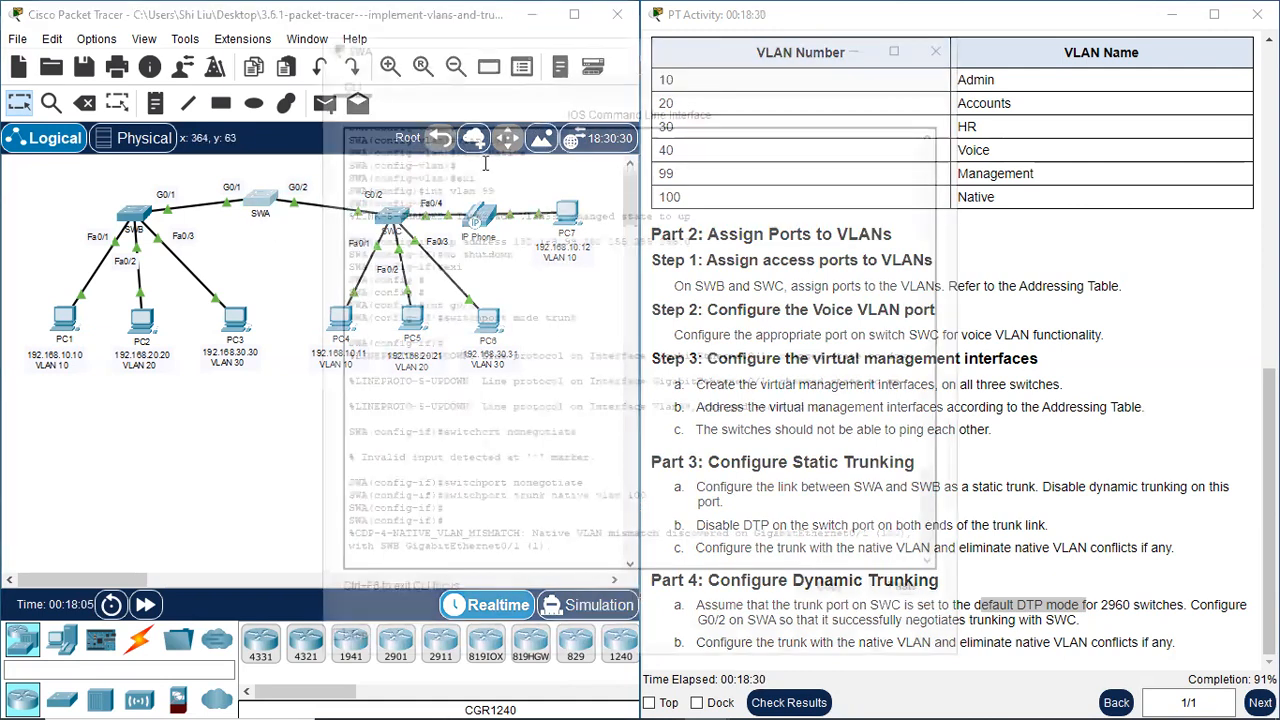
{"action": "left_click_drag", "start_coordinate": [523, 47], "coordinate": [862, 38]}
{"action": "left_click", "coordinate": [780, 560]}
{"action": "key", "text": "Return"}
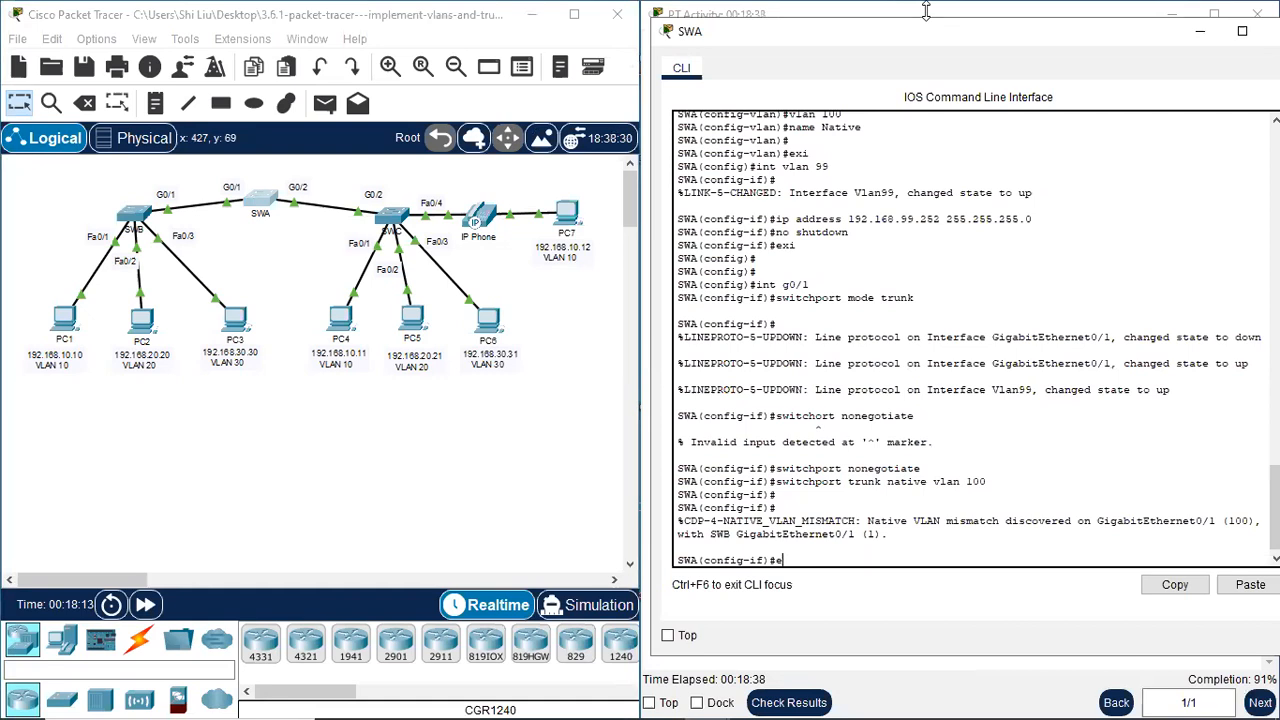
{"action": "left_click", "coordinate": [926, 10]}
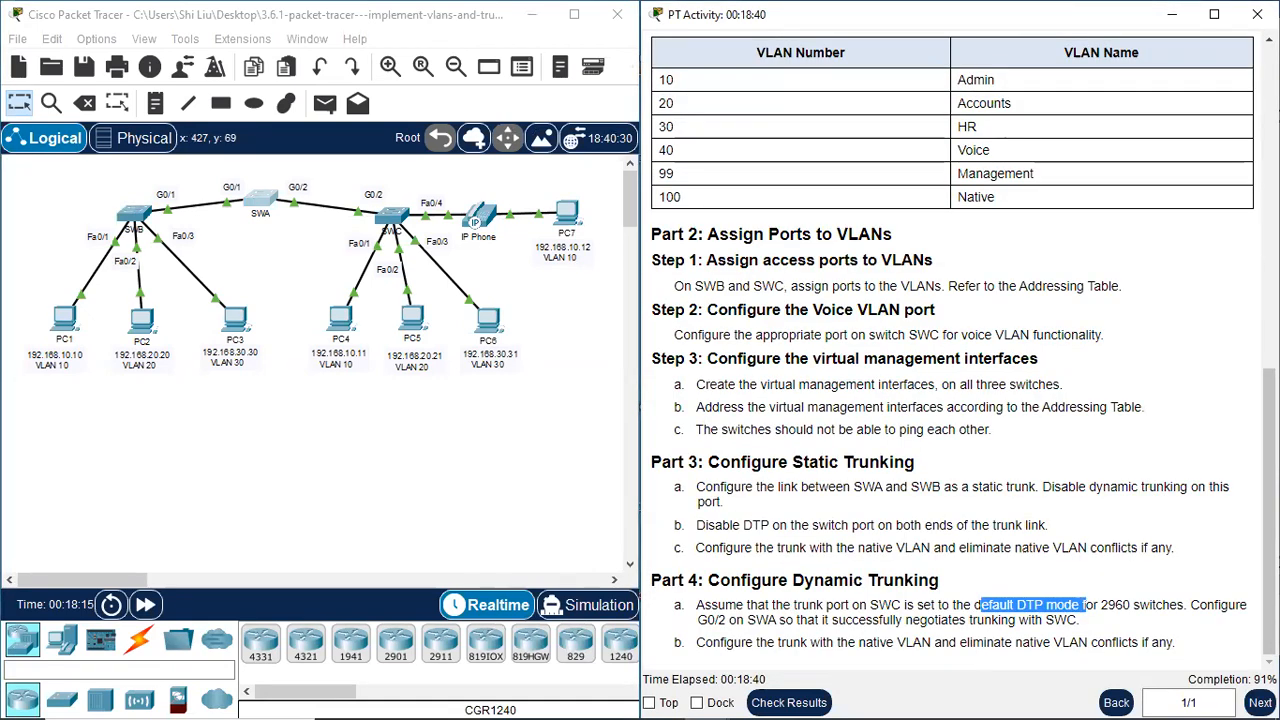
{"action": "left_click", "coordinate": [275, 196]}
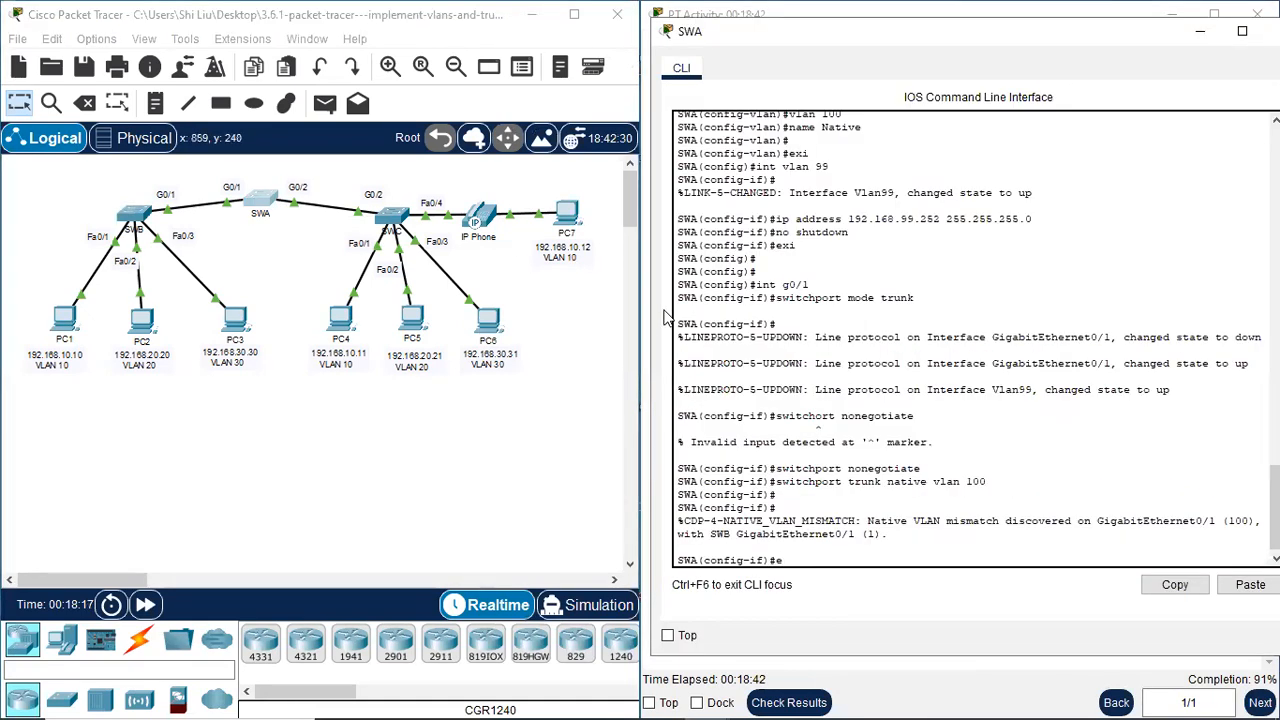
{"action": "type", "text": "i"}
{"action": "key", "text": "Return"}
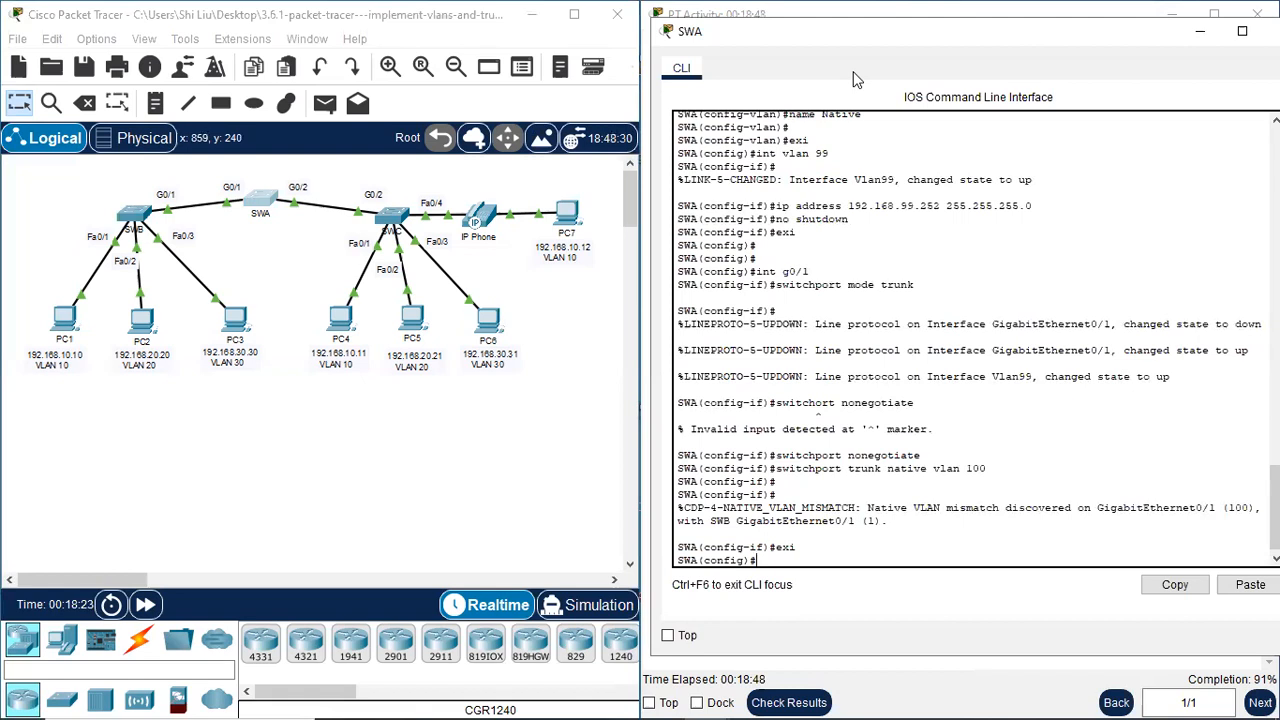
Enter interface G0/2 on SWA and set its switchport mode to dynamic desirable.
{"action": "key", "text": "Return"}
{"action": "key", "text": "Return"}
{"action": "type", "text": "int g0/"}
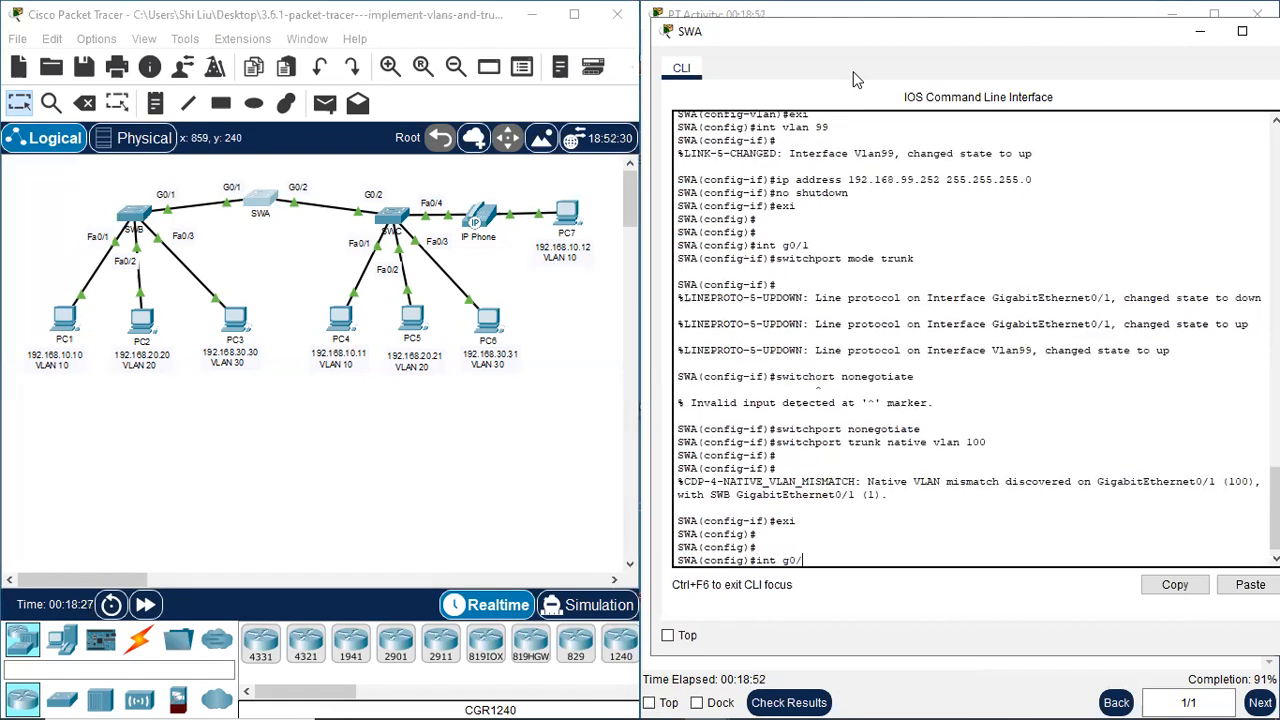
{"action": "type", "text": "2"}
{"action": "key", "text": "Return"}
{"action": "type", "text": "switchport mode dynamic desirabl"}
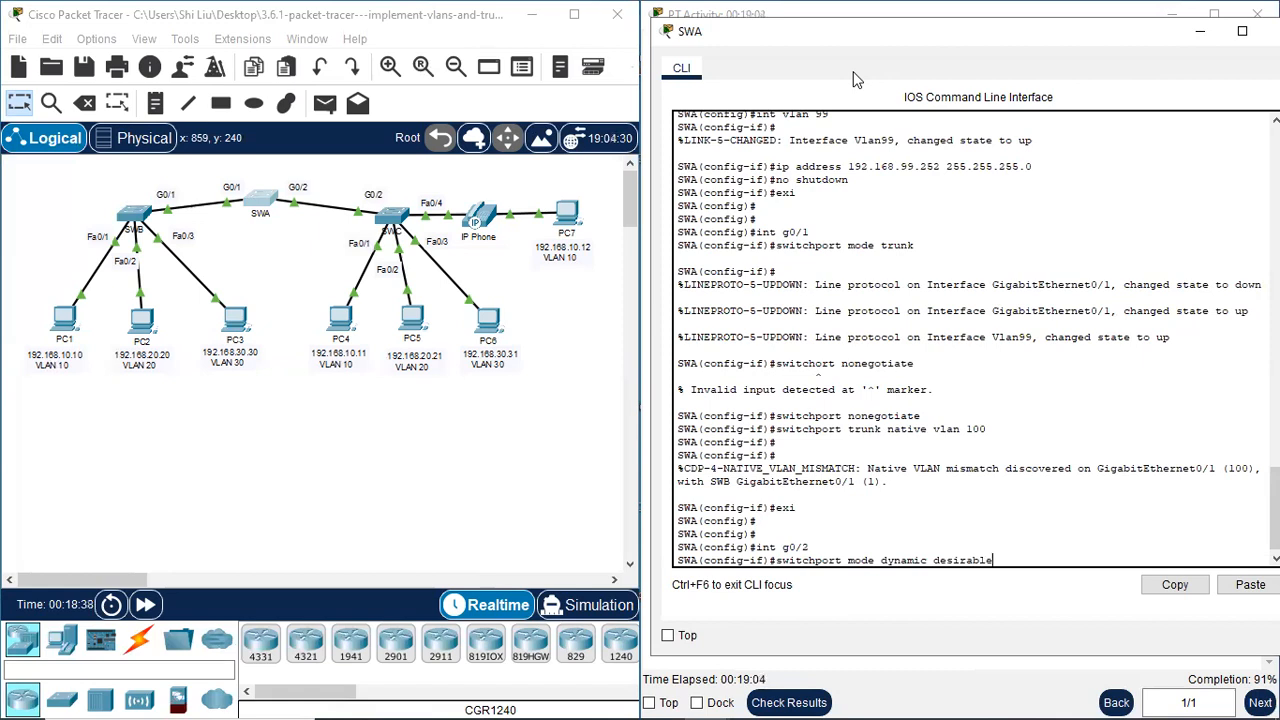
{"action": "type", "text": "e"}
{"action": "key", "text": "Return"}
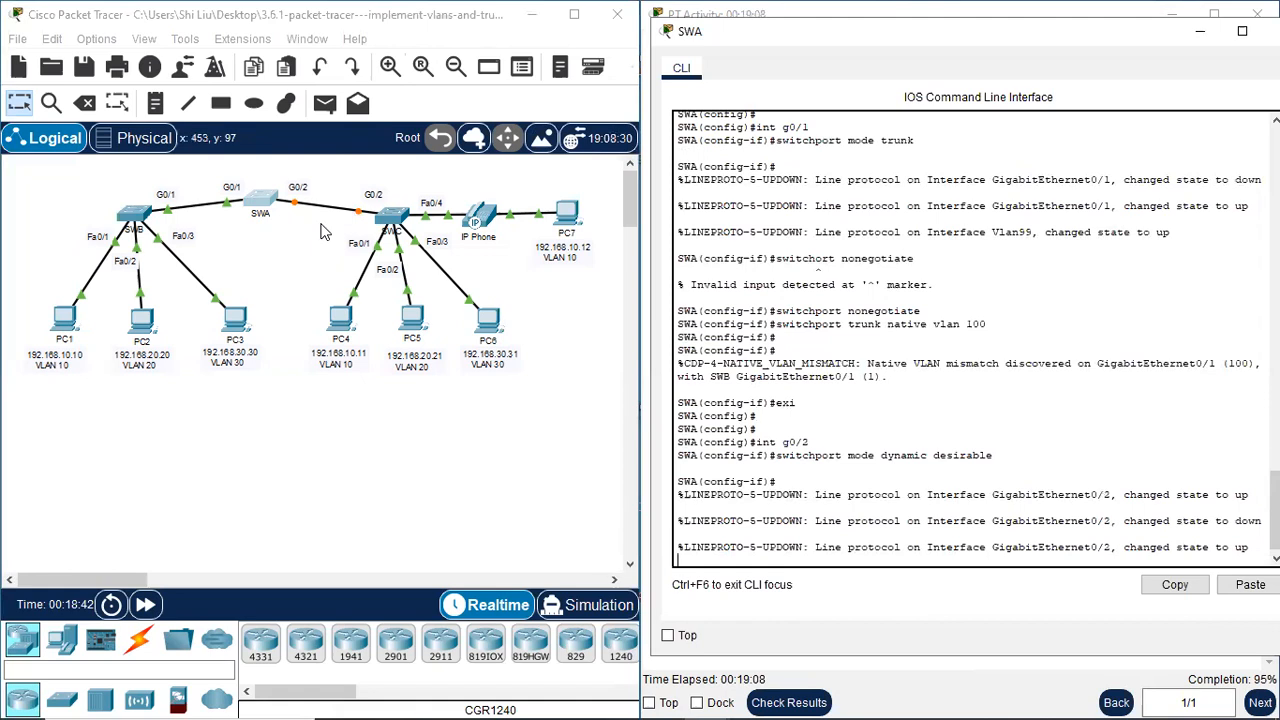
Set the trunk native VLAN on SWA's G0/2 to 100 and close the CLI.
{"action": "left_click_drag", "start_coordinate": [286, 174], "coordinate": [310, 238]}
{"action": "left_click_drag", "start_coordinate": [352, 166], "coordinate": [374, 248]}
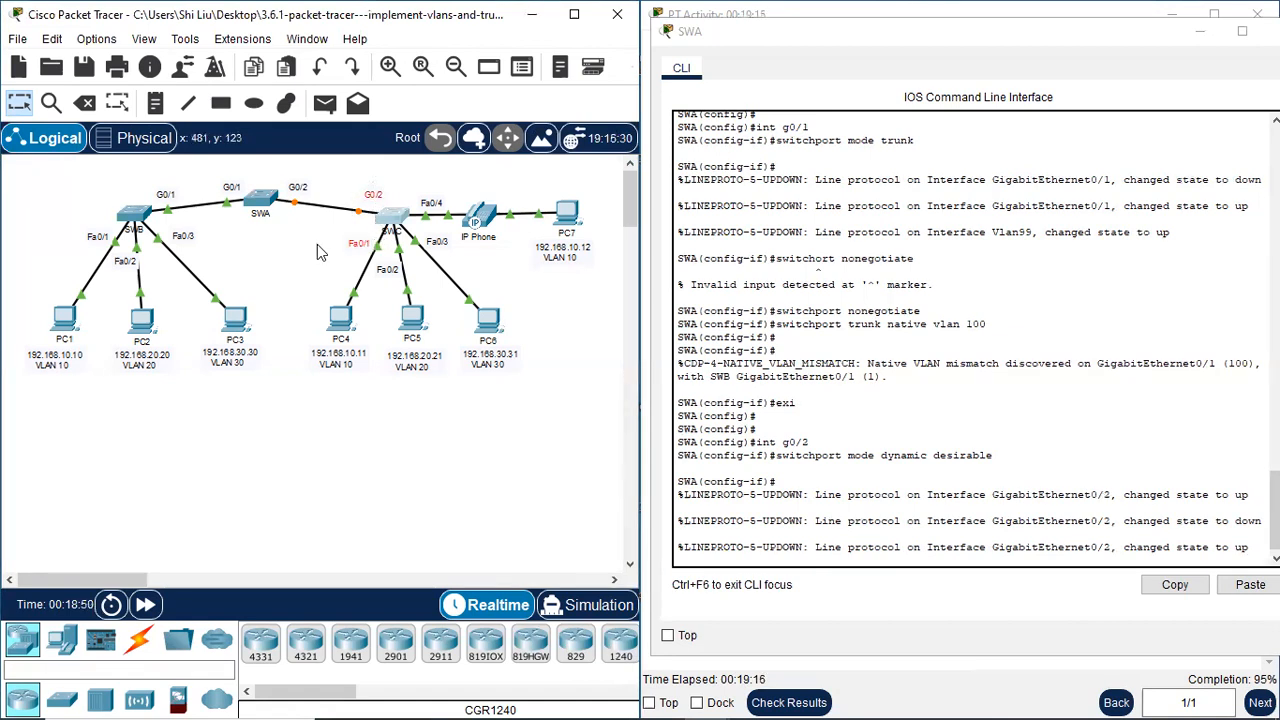
{"action": "left_click", "coordinate": [822, 545]}
{"action": "key", "text": "Return"}
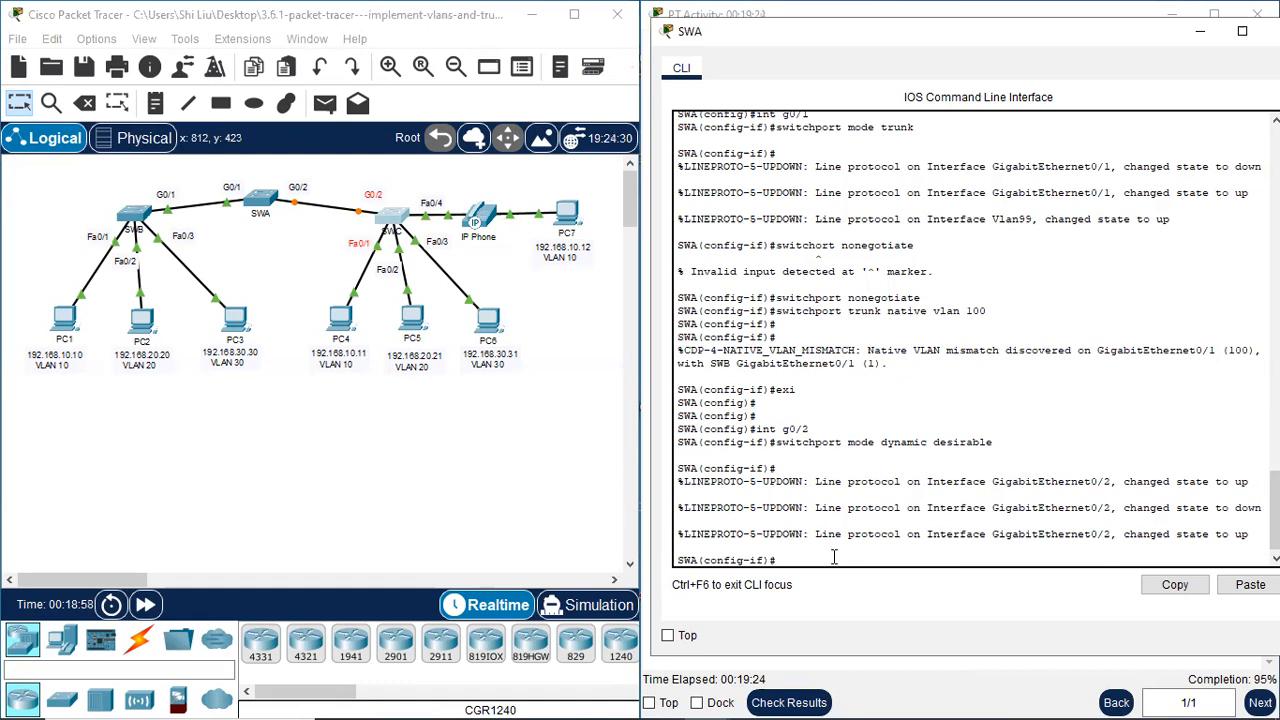
{"action": "type", "text": "switchport trunk native vlan 100"}
{"action": "key", "text": "Return"}
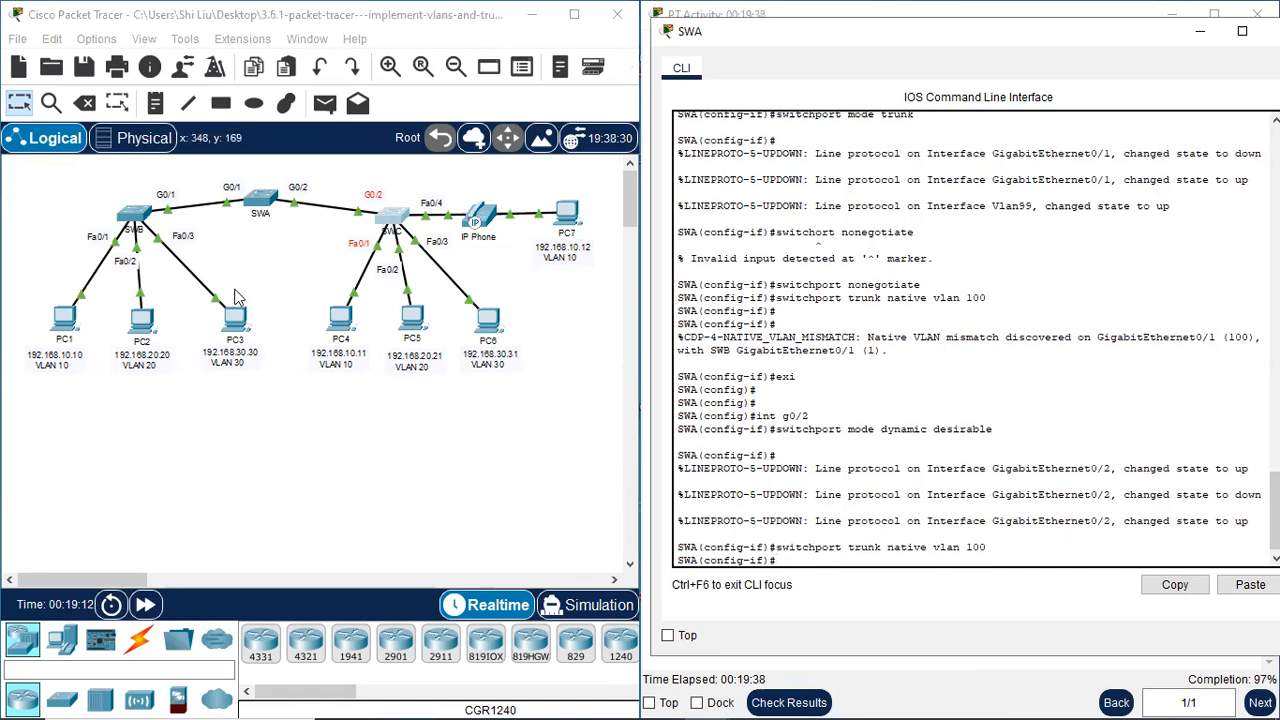
{"action": "left_click", "coordinate": [266, 260]}
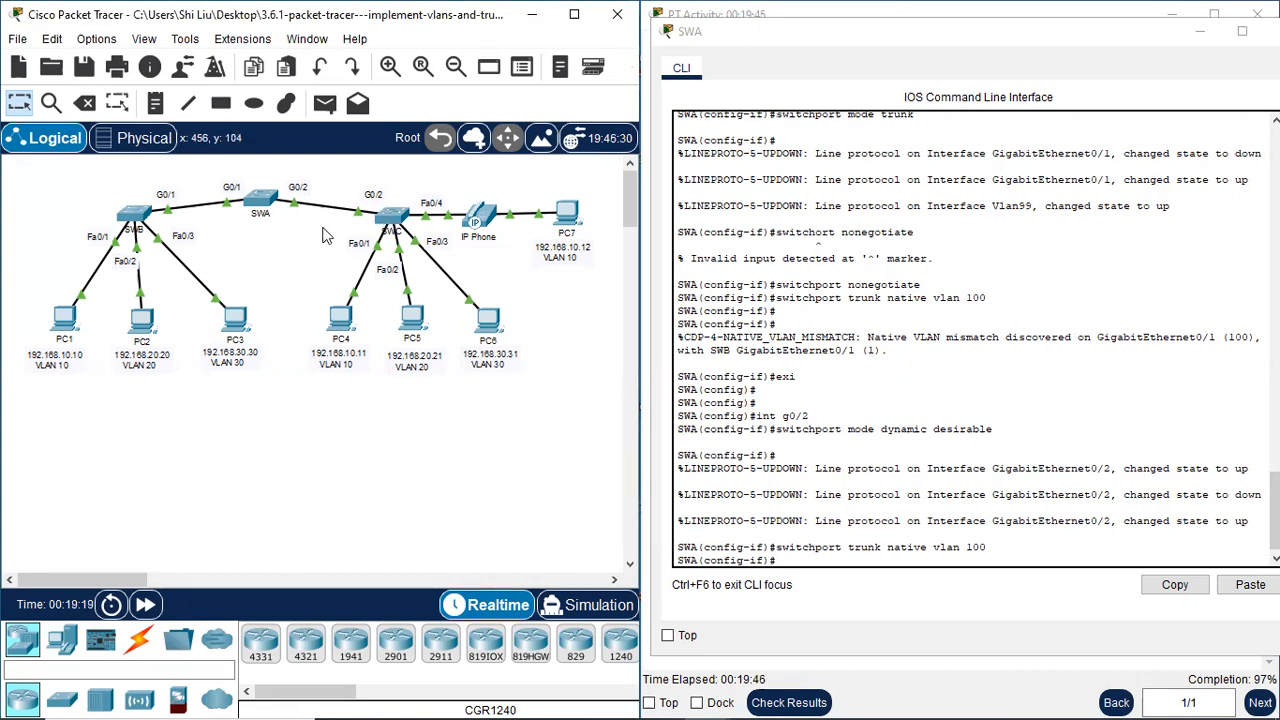
{"action": "left_click", "coordinate": [1024, 43]}
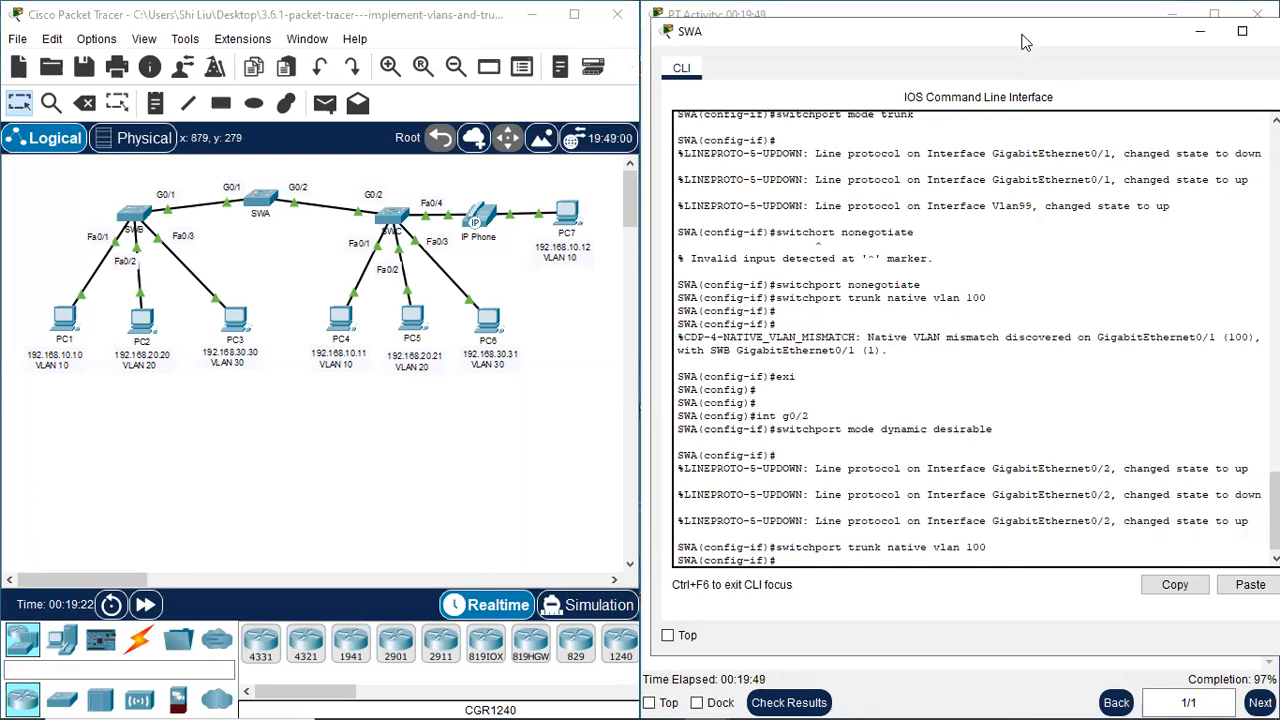
{"action": "left_click_drag", "start_coordinate": [1024, 43], "coordinate": [968, 72]}
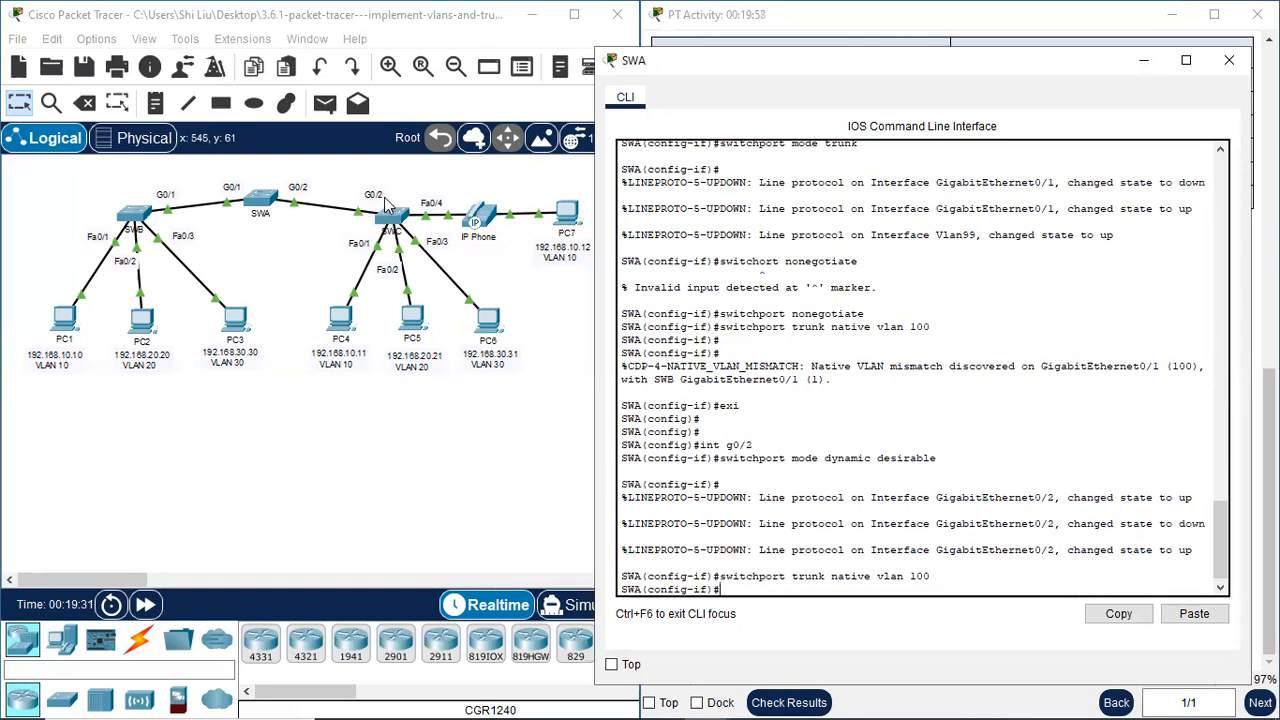
{"action": "left_click", "coordinate": [1229, 60]}
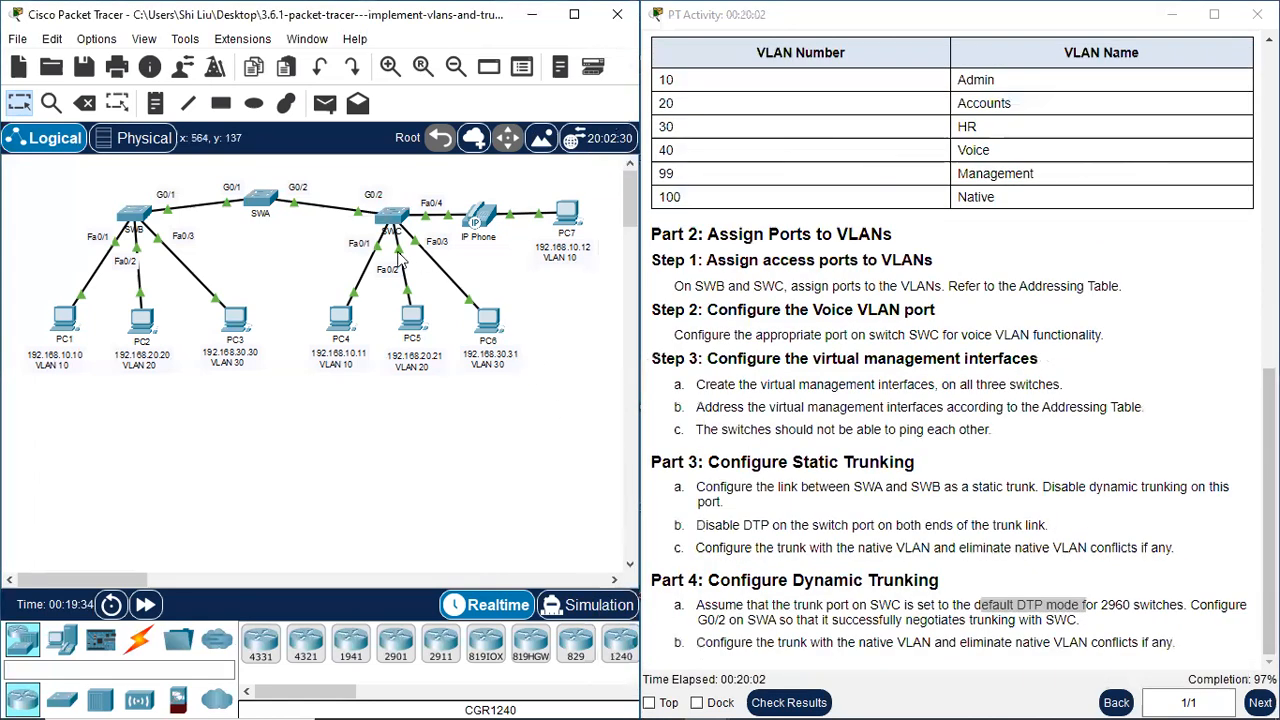
Open SWC's CLI beside the topology, return to global configuration mode, and enter interface G0/2.
{"action": "left_click", "coordinate": [392, 215]}
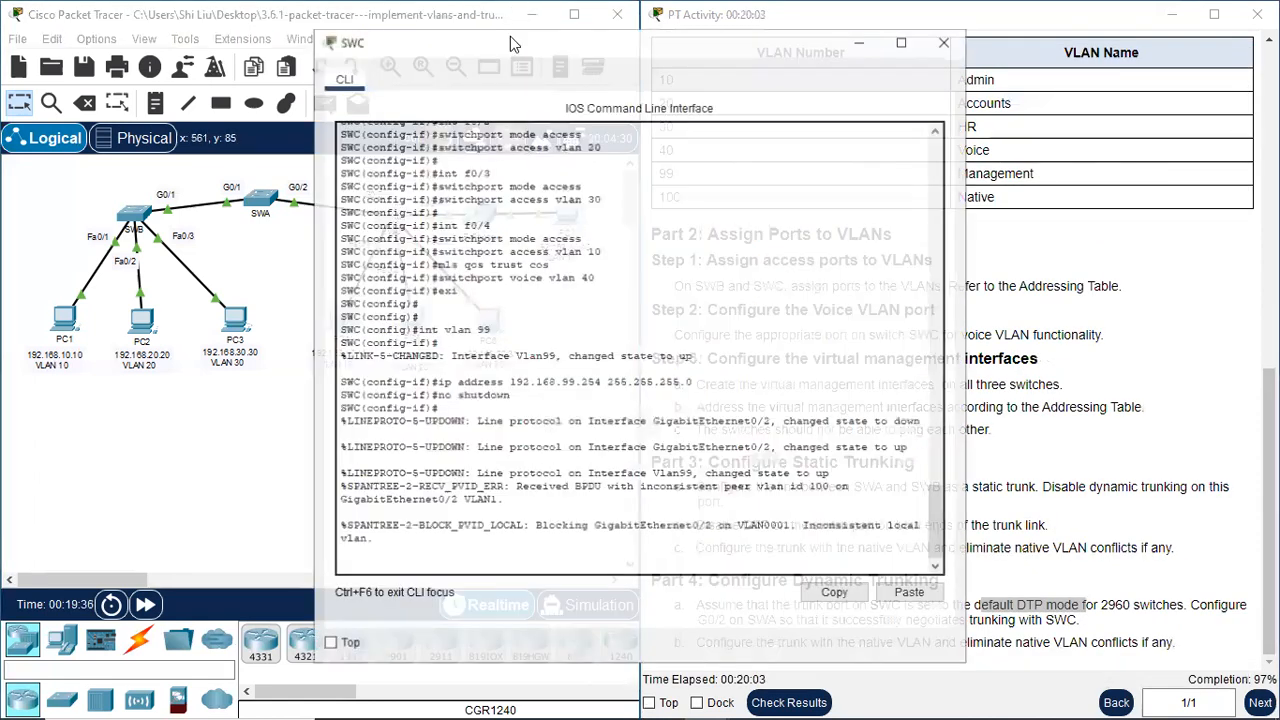
{"action": "key", "text": "super+Right"}
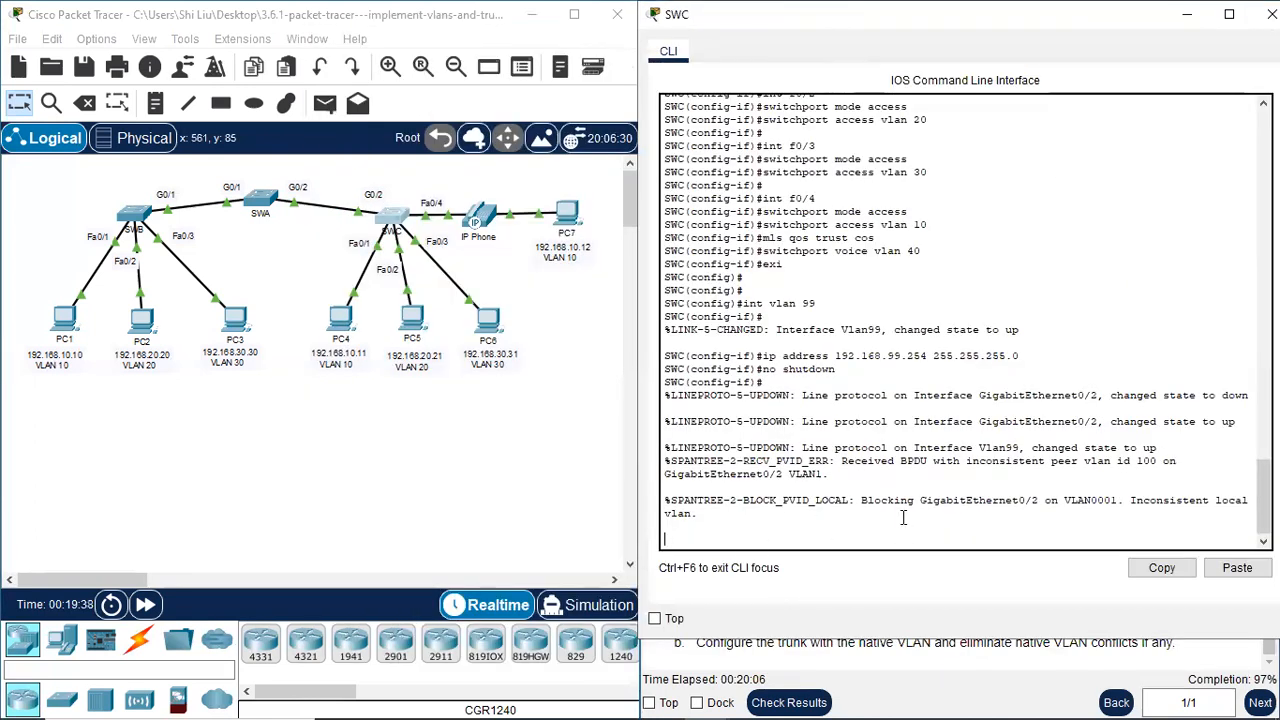
{"action": "left_click_drag", "start_coordinate": [867, 517], "coordinate": [960, 518]}
{"action": "left_click", "coordinate": [815, 540]}
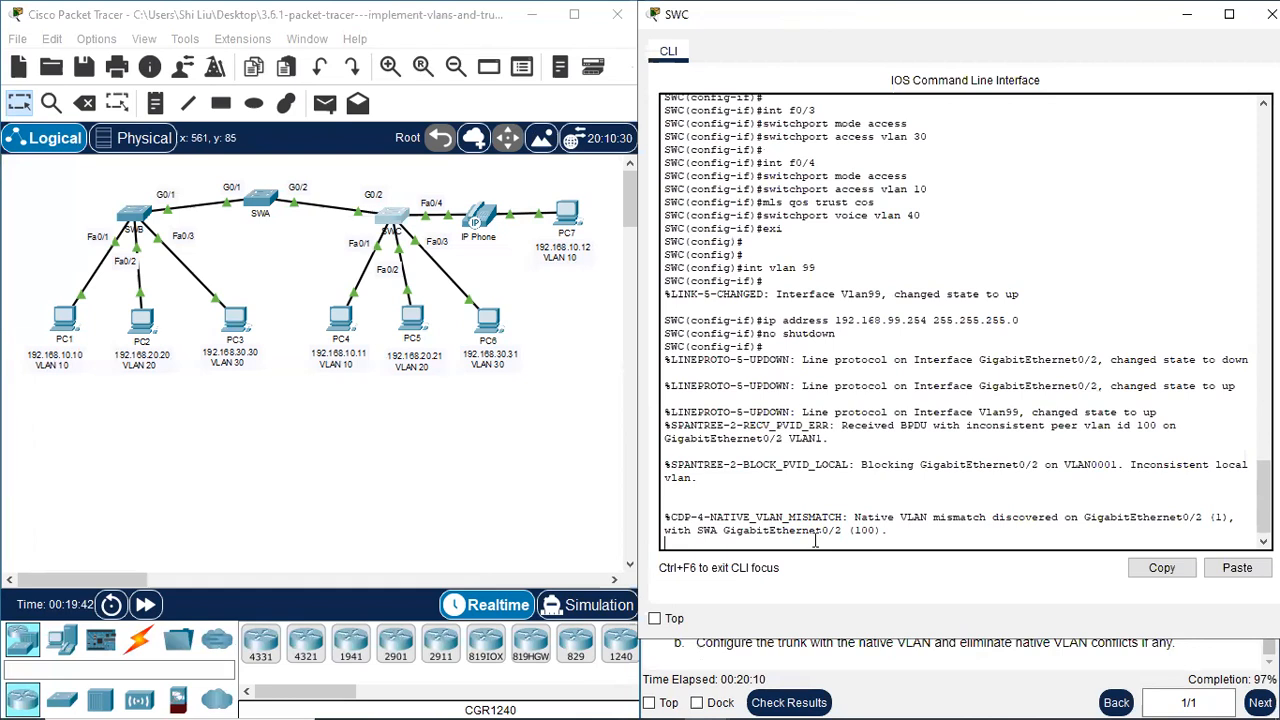
{"action": "key", "text": "Return"}
{"action": "type", "text": "e"}
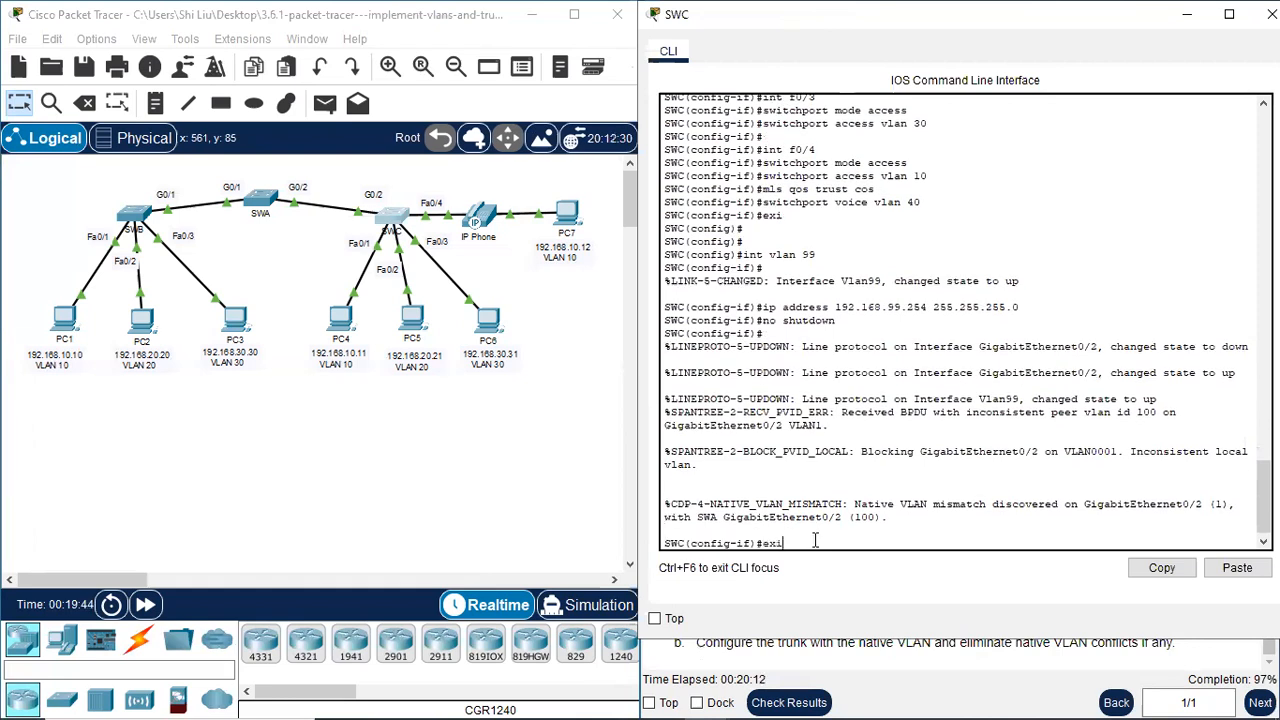
{"action": "type", "text": "xi"}
{"action": "key", "text": "Return"}
{"action": "key", "text": "Return"}
{"action": "type", "text": "int g0/2"}
{"action": "key", "text": "Return"}
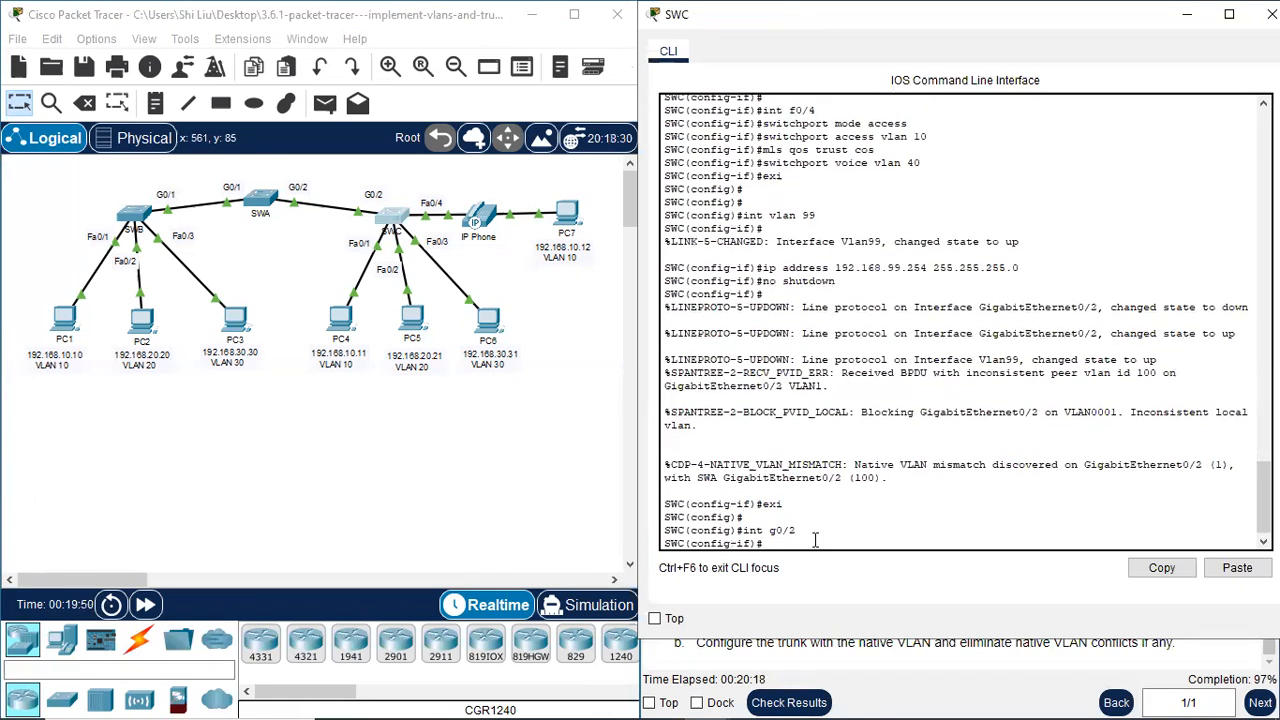
Set the trunk native VLAN on SWC's G0/2 to 100 and close the CLI.
{"action": "type", "text": "switch"}
{"action": "type", "text": "trun"}
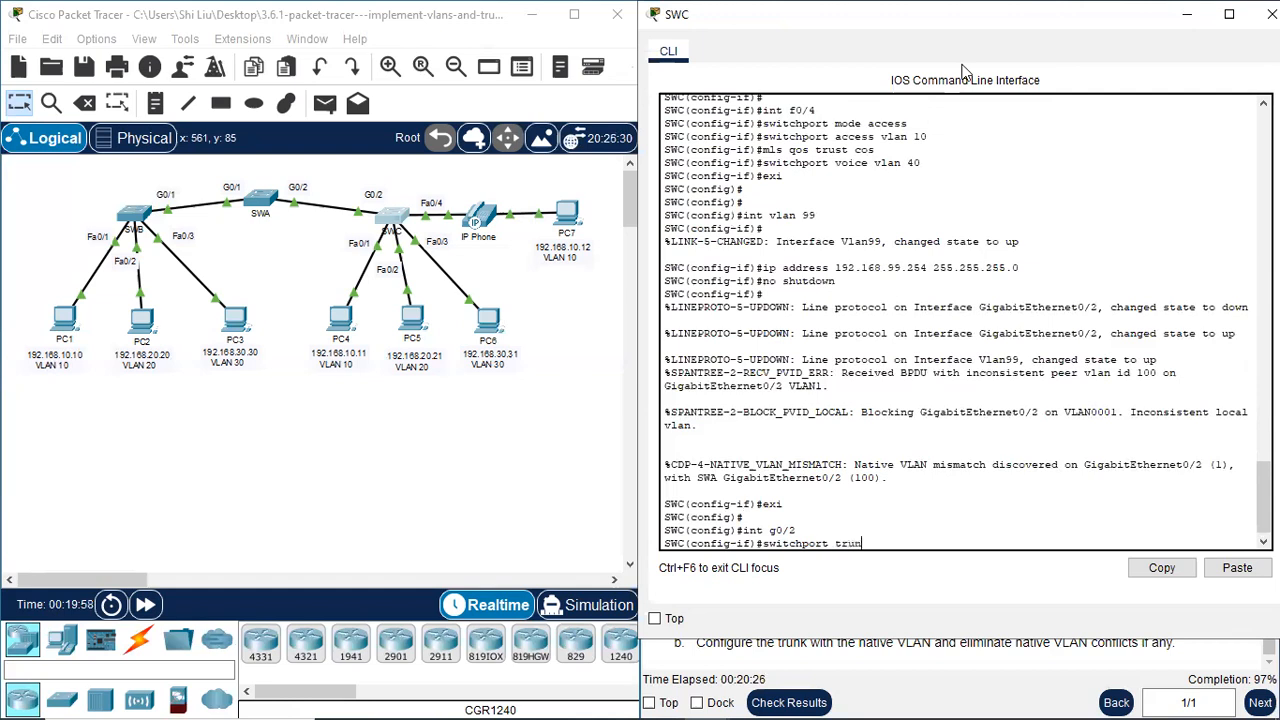
{"action": "type", "text": "k native vlan 100"}
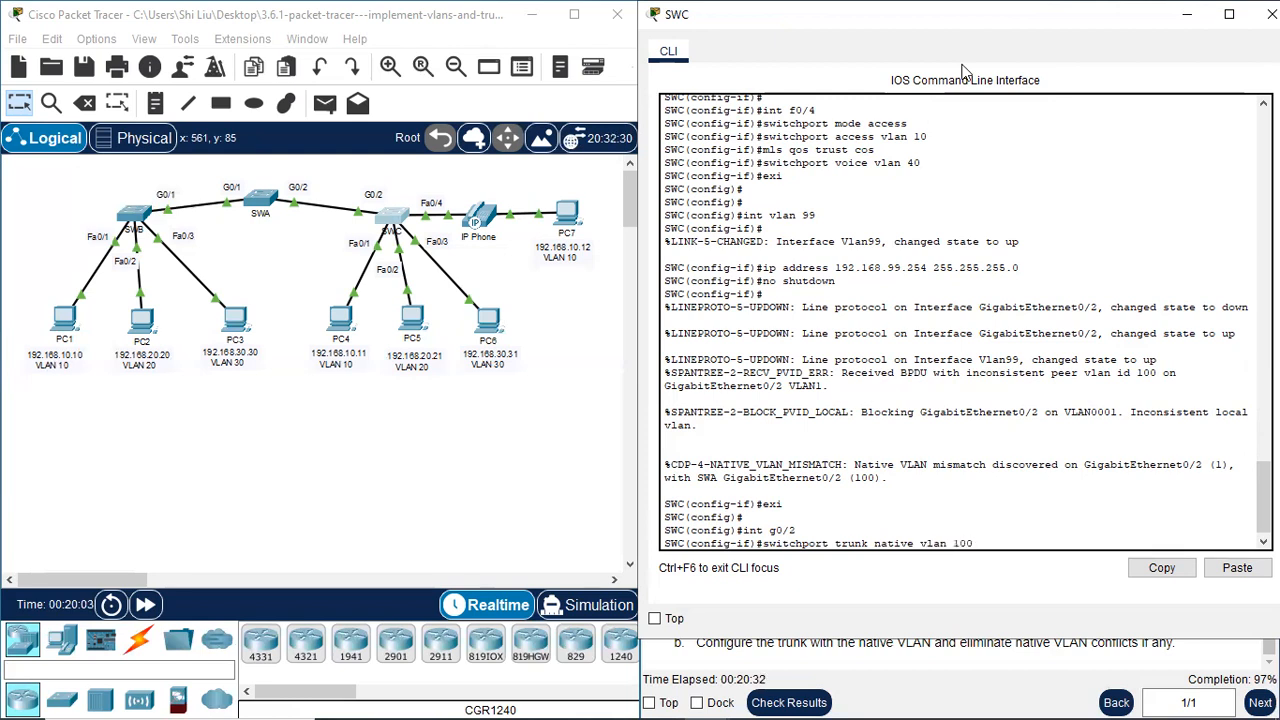
{"action": "key", "text": "Return"}
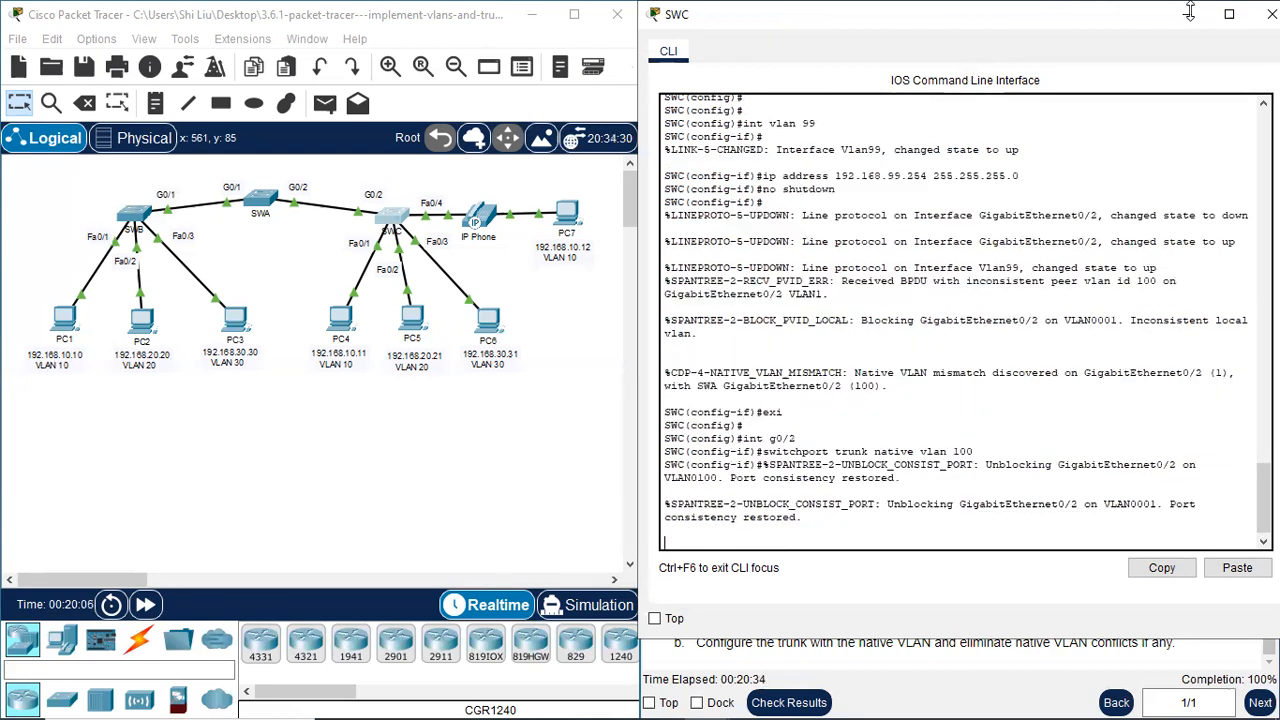
{"action": "left_click_drag", "start_coordinate": [1076, 15], "coordinate": [990, 164]}
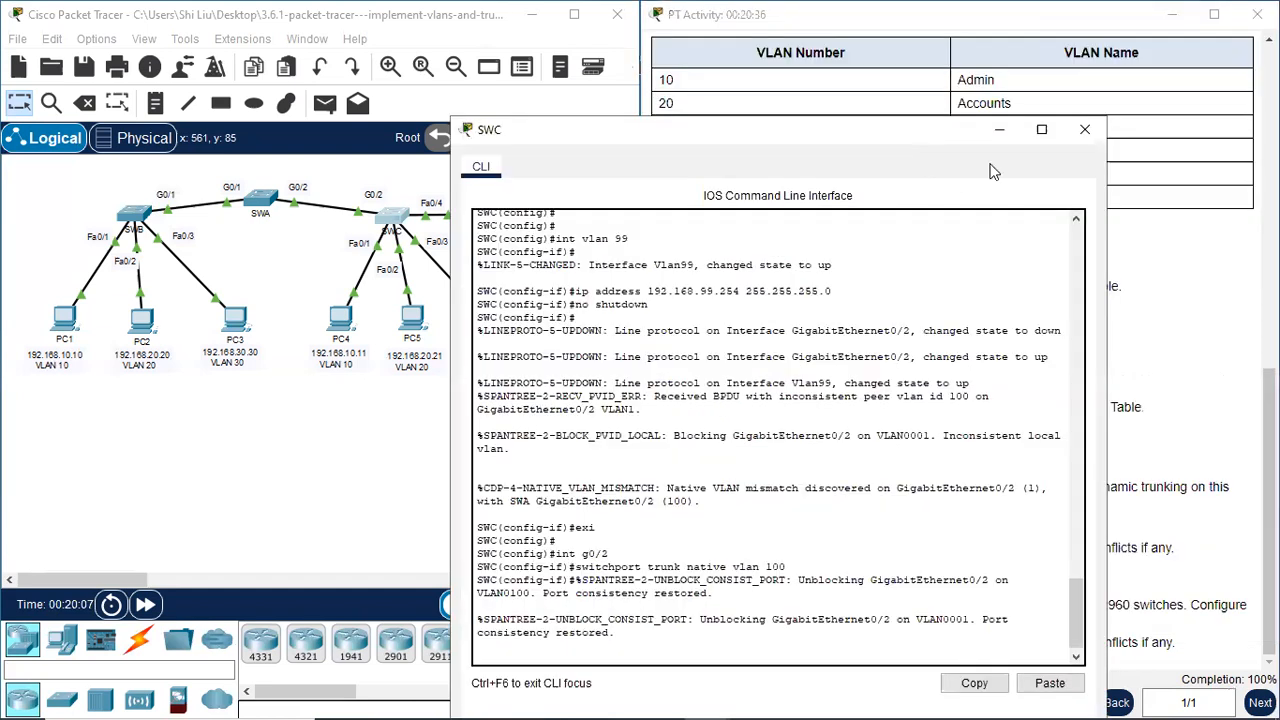
{"action": "left_click", "coordinate": [1084, 129]}
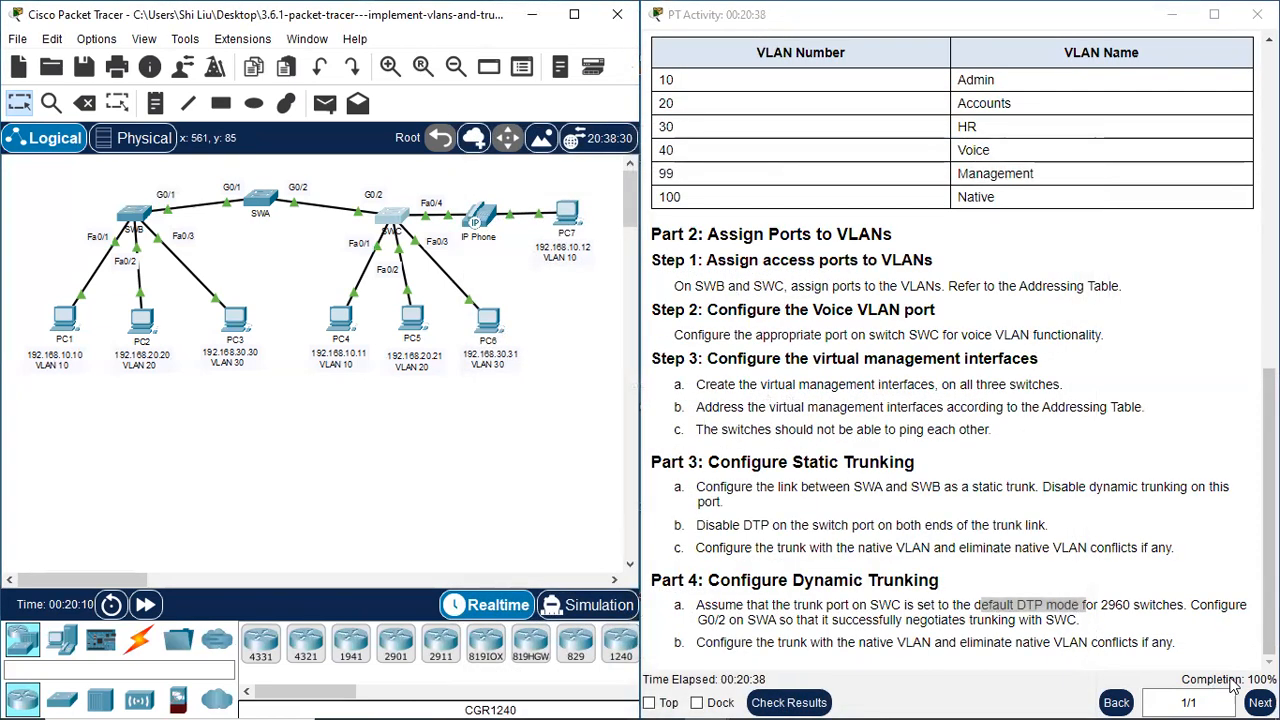
Review the Addressing Table and objectives at the beginning of the activity instructions.
{"action": "left_click", "coordinate": [923, 521]}
{"action": "scroll", "coordinate": [1016, 500], "scroll_direction": "up", "scroll_amount": 5}
{"action": "scroll", "coordinate": [1016, 498], "scroll_direction": "up", "scroll_amount": 3}
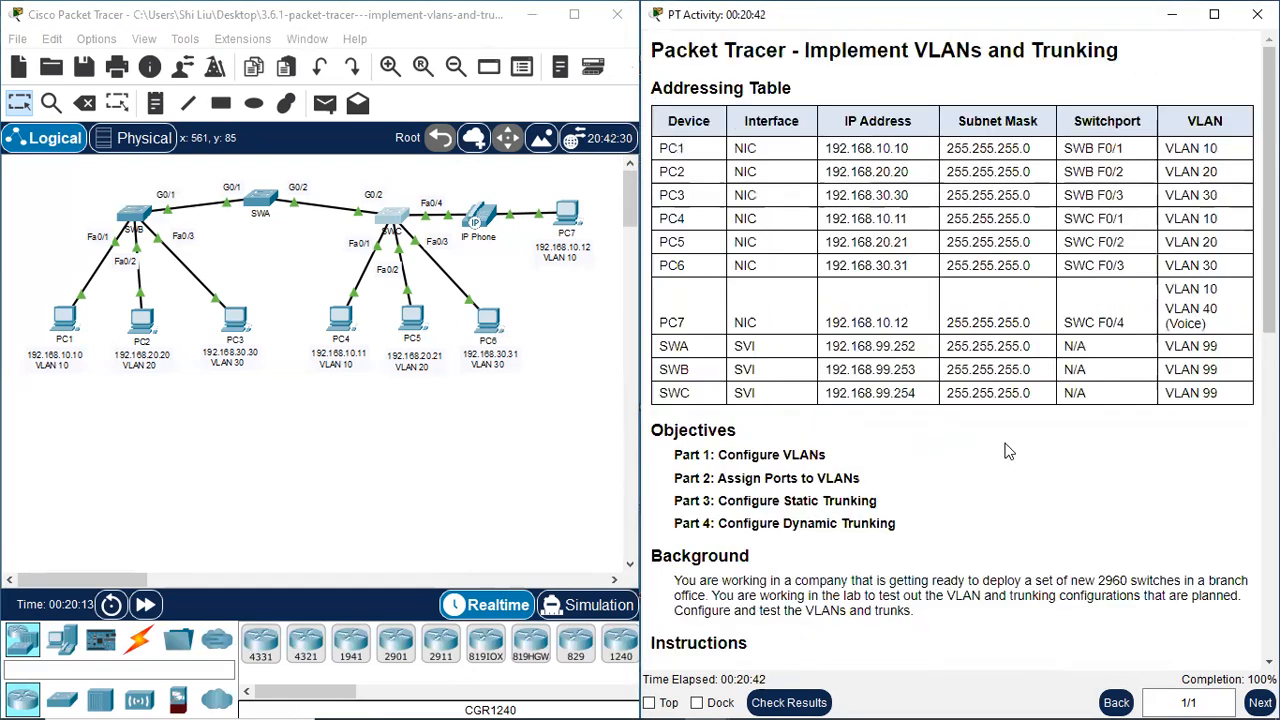